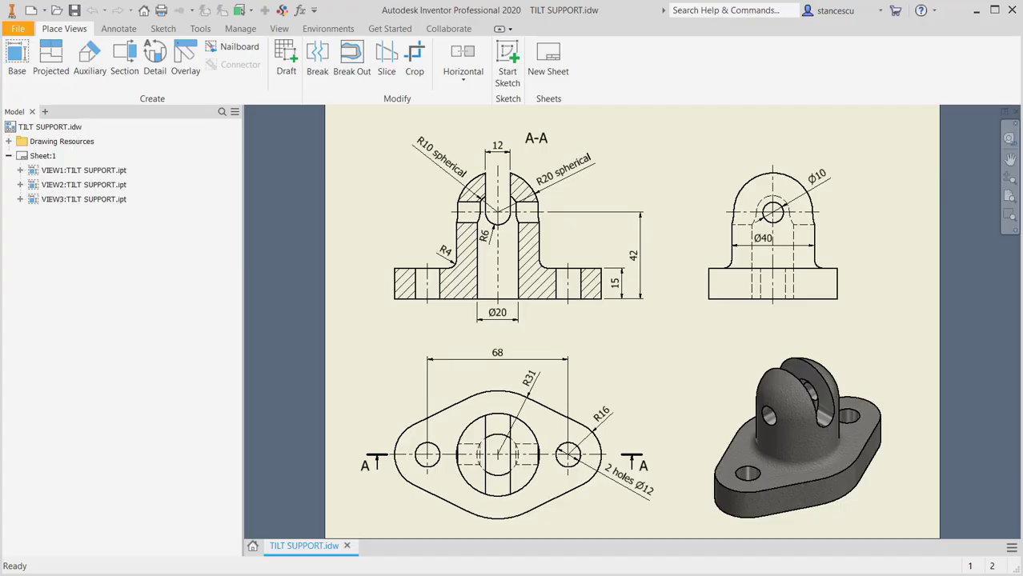
Step: Create a new part, start a 2D sketch on the XZ plane and rotate the top view so X runs horizontally
{"action": "left_click", "coordinate": [34, 13]}
{"action": "double_click", "coordinate": [481, 122]}
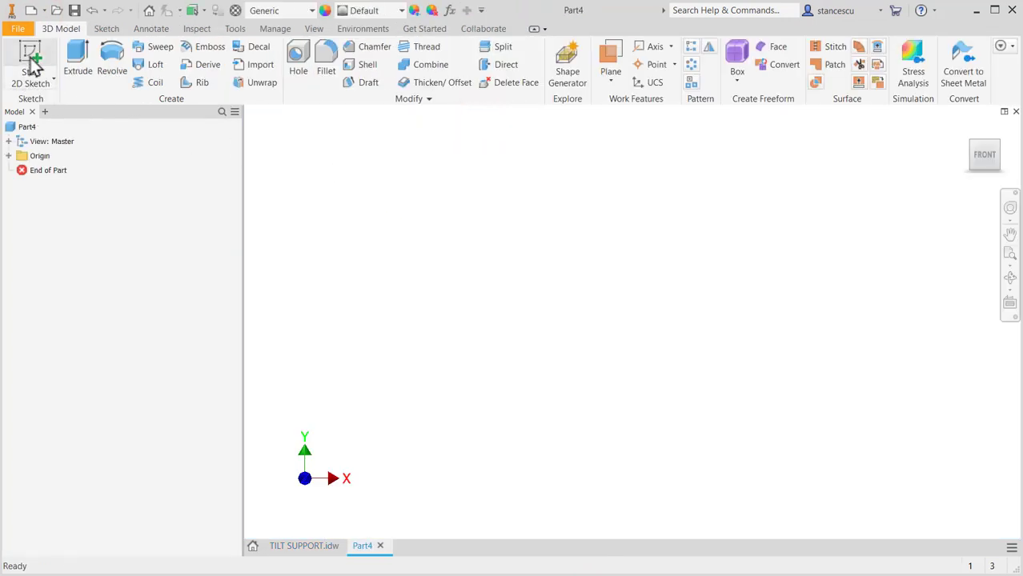
{"action": "left_click", "coordinate": [30, 55]}
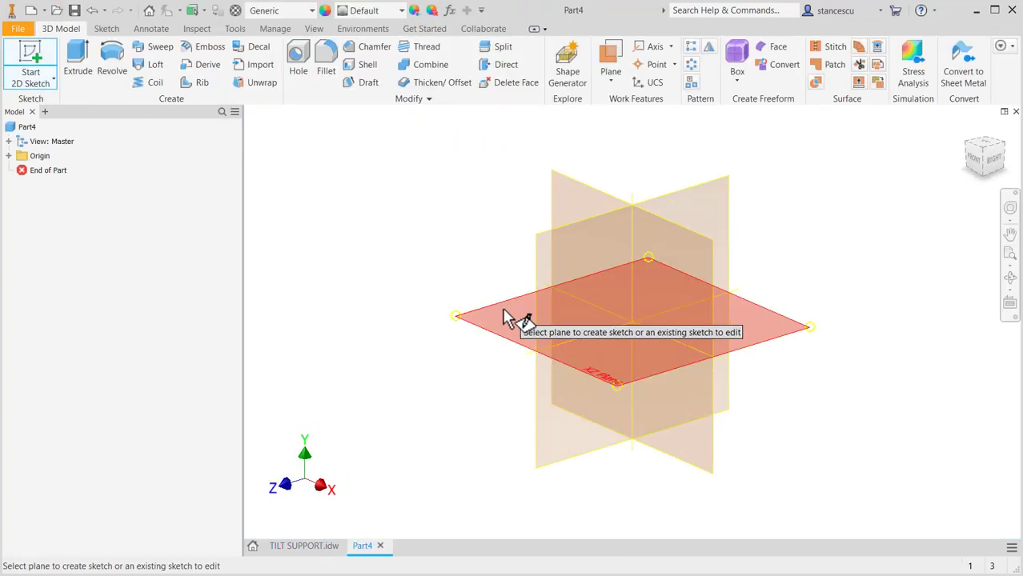
{"action": "left_click", "coordinate": [502, 309]}
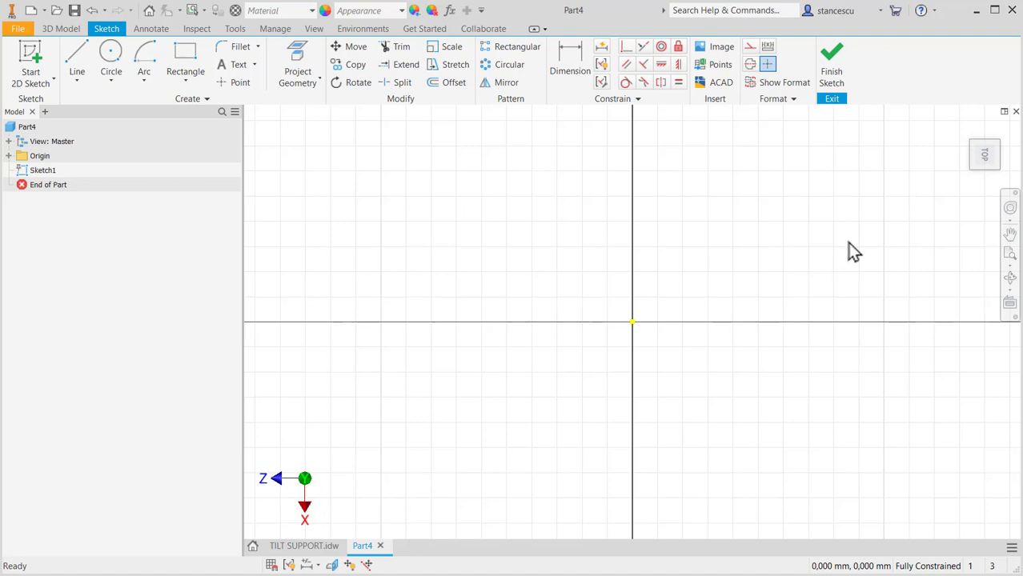
{"action": "mouse_move", "coordinate": [987, 150]}
{"action": "left_click", "coordinate": [998, 130]}
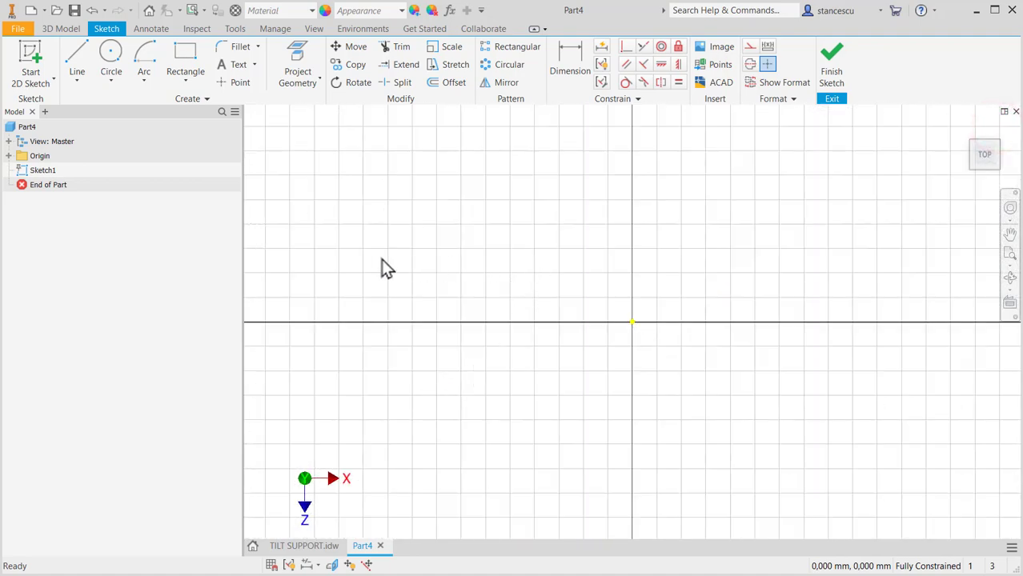
Step: Check the hole spacing and the central arc radius in the top view of the TILT SUPPORT drawing, and return to Part4
{"action": "left_click", "coordinate": [303, 547]}
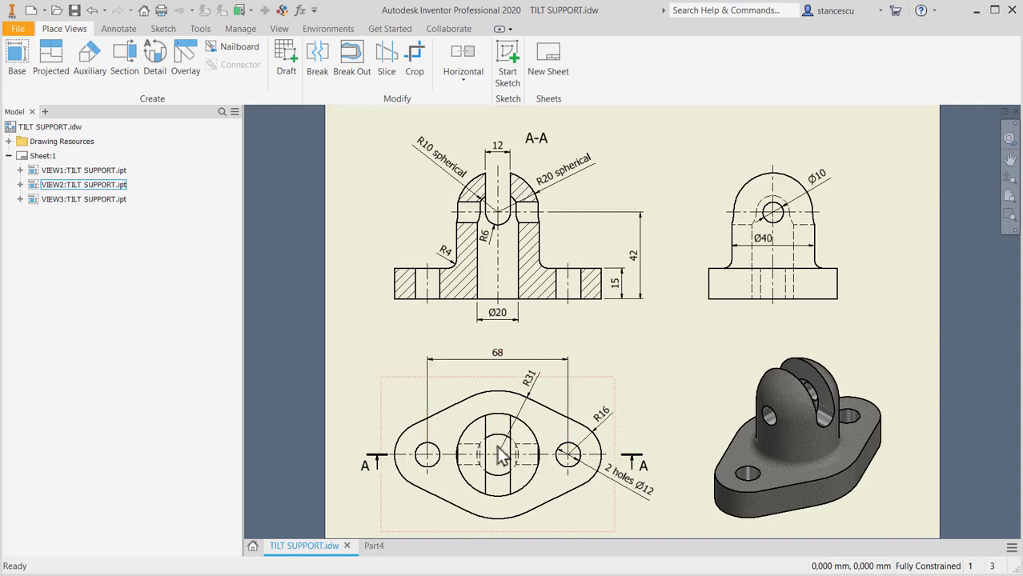
{"action": "left_click", "coordinate": [501, 359]}
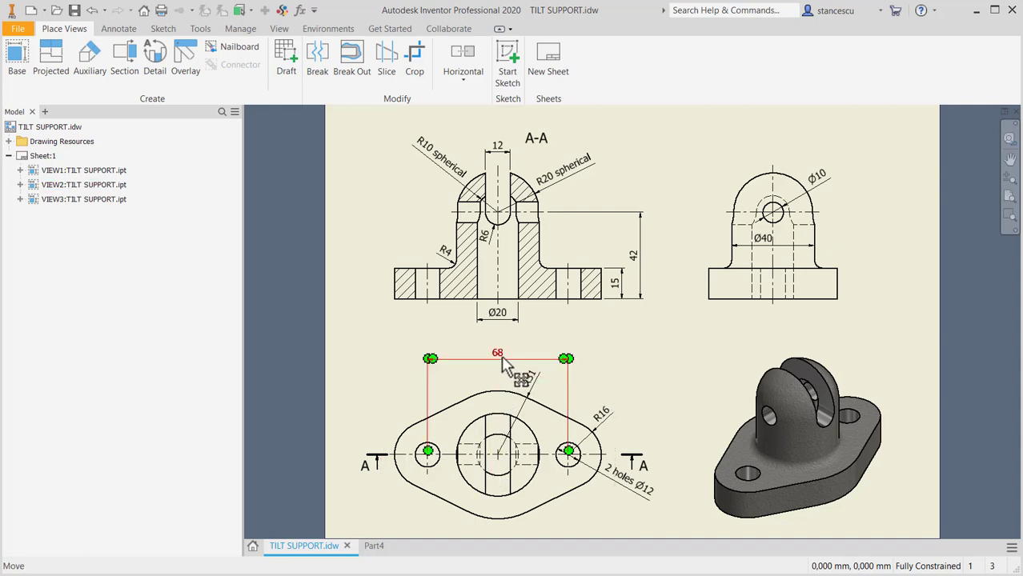
{"action": "key", "text": "Escape"}
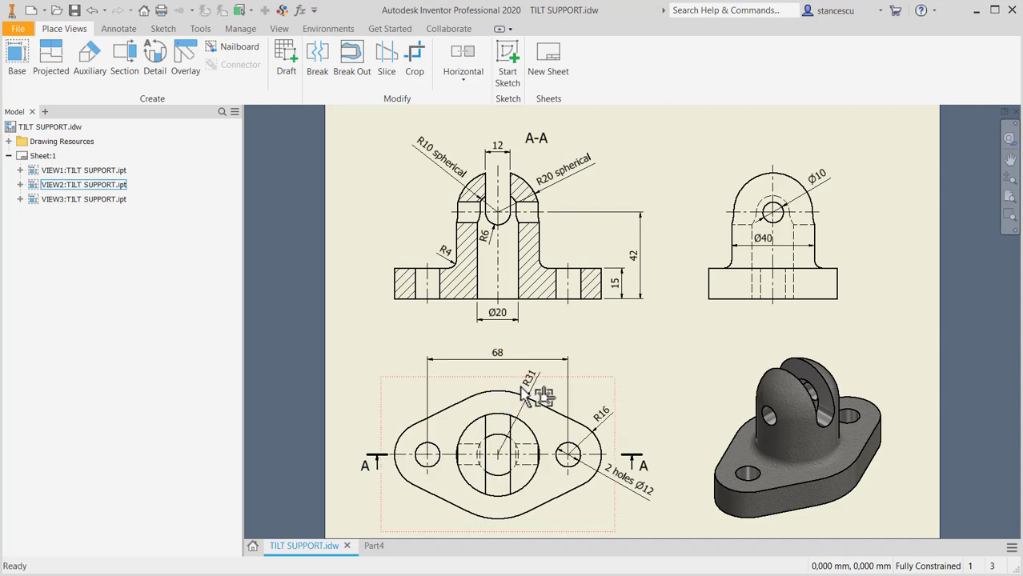
{"action": "left_click", "coordinate": [533, 379]}
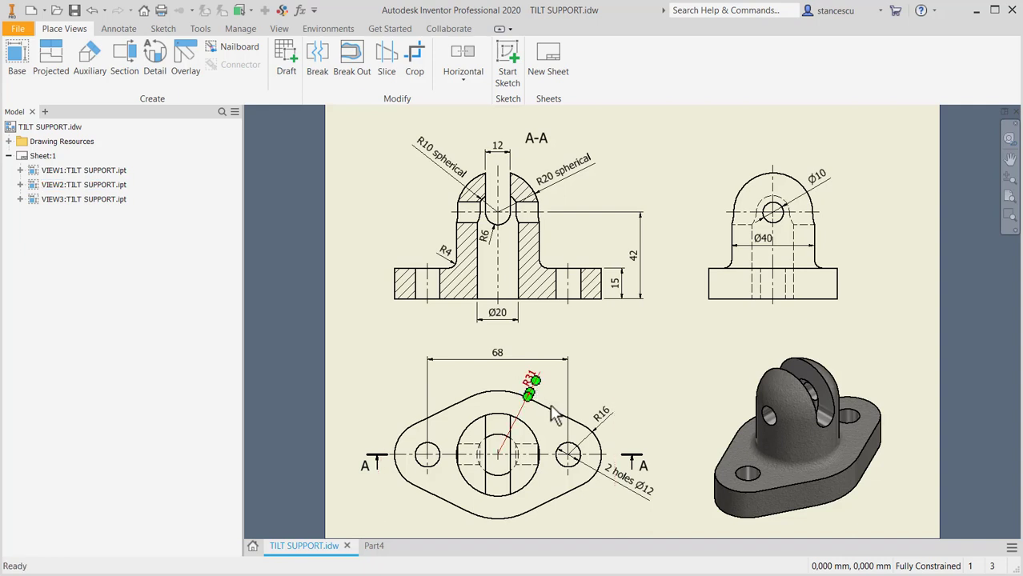
{"action": "left_click", "coordinate": [607, 418]}
{"action": "left_click", "coordinate": [375, 548]}
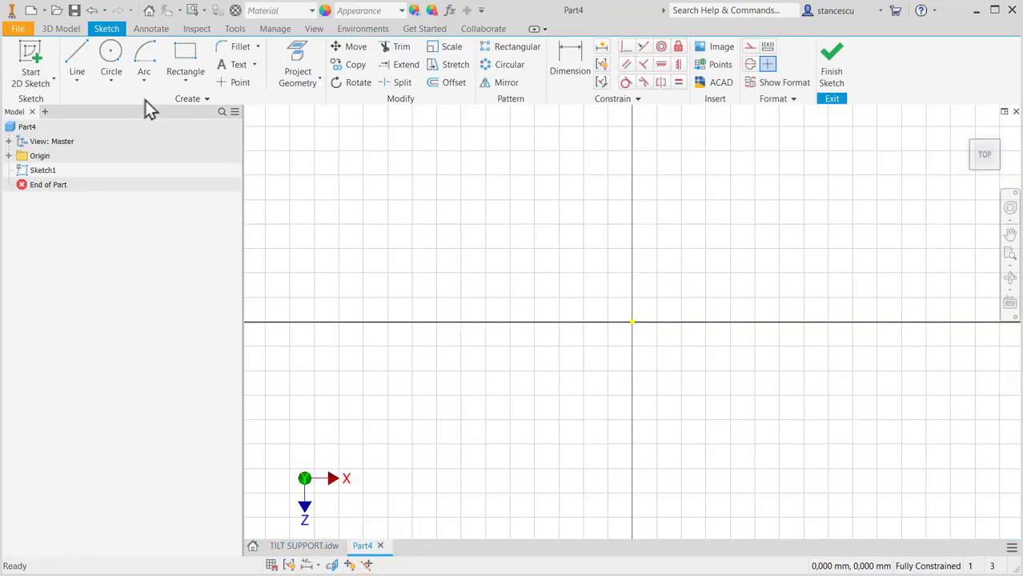
Step: Sketch the base outline's upper-left line, a tangent arc above the origin, the upper-right sloped line and a tangent arc around the right end
{"action": "left_click", "coordinate": [77, 58]}
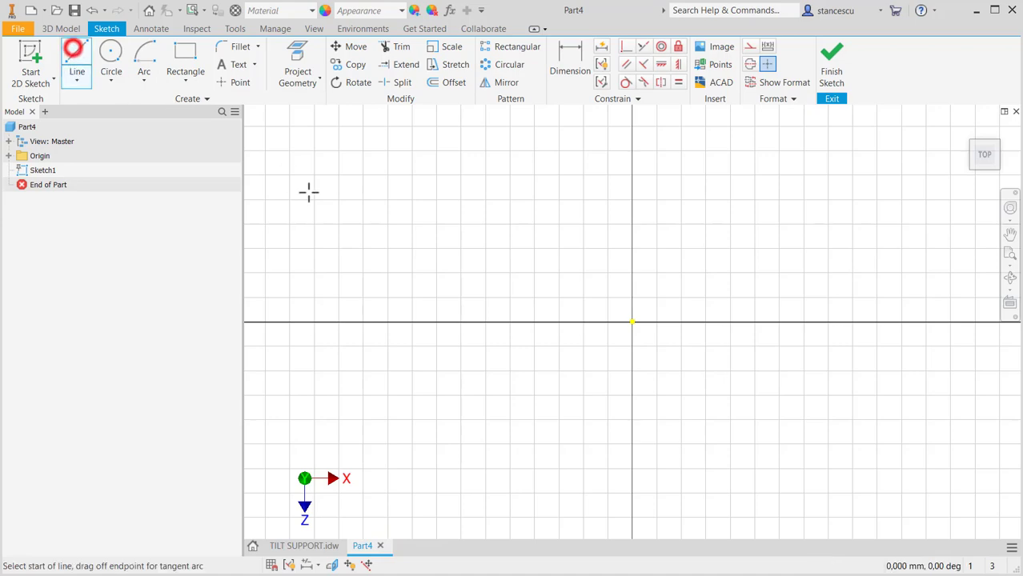
{"action": "scroll", "coordinate": [445, 272], "scroll_direction": "down", "scroll_amount": 2}
{"action": "middle_click_drag", "start_coordinate": [445, 272], "coordinate": [578, 345]}
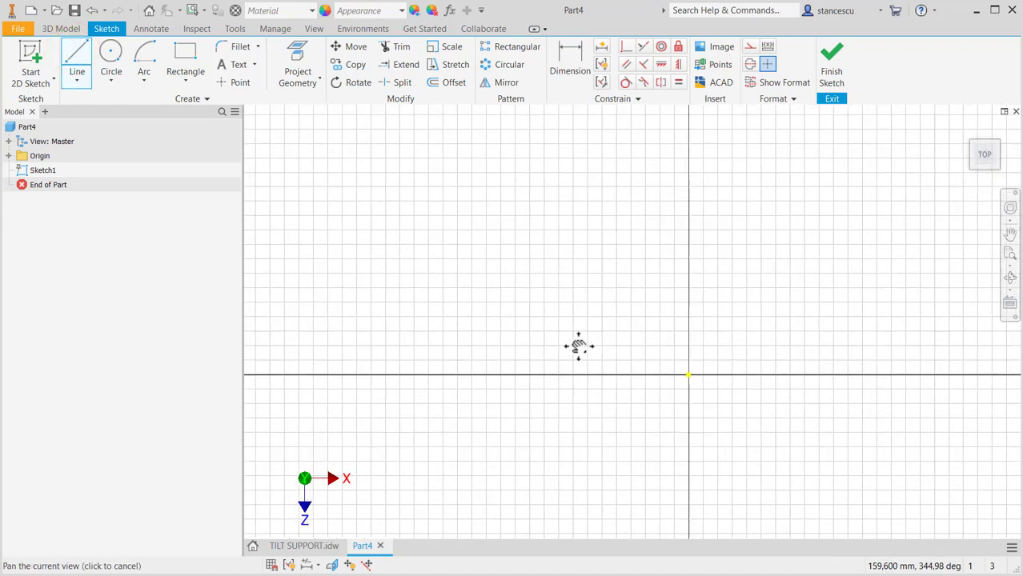
{"action": "left_click", "coordinate": [421, 311]}
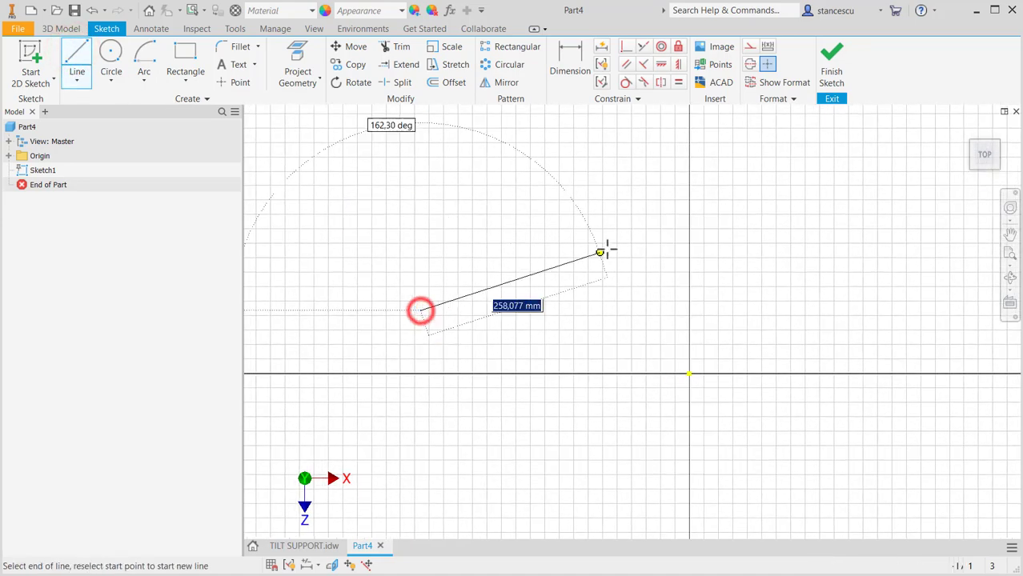
{"action": "left_click", "coordinate": [624, 234]}
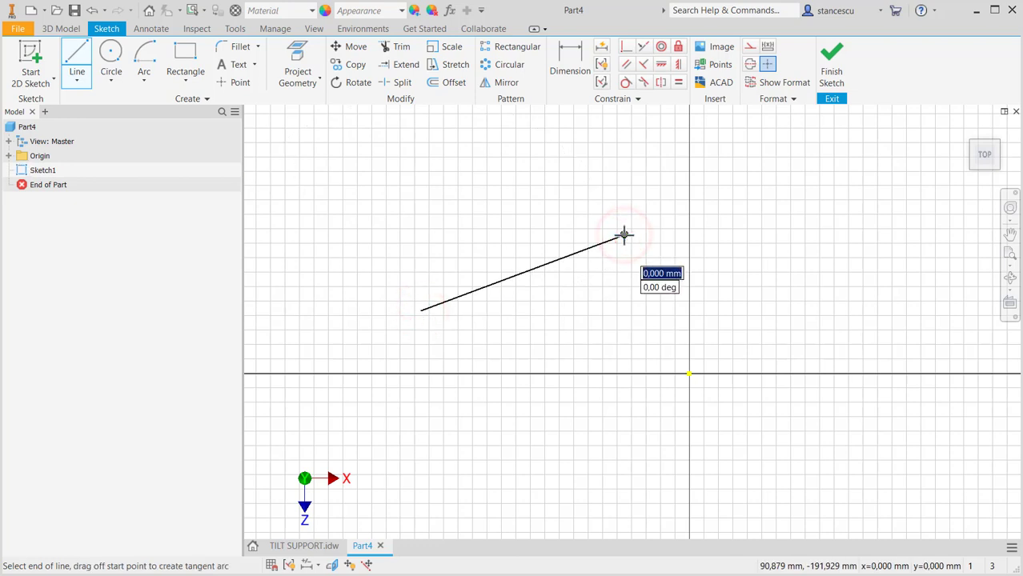
{"action": "left_click_drag", "start_coordinate": [638, 234], "coordinate": [745, 234]}
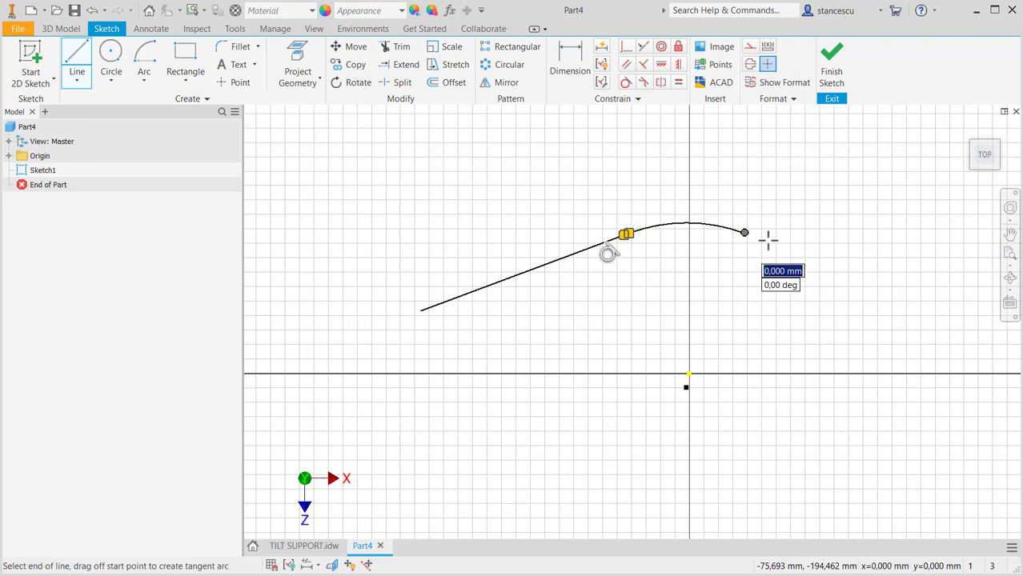
{"action": "left_click", "coordinate": [945, 310]}
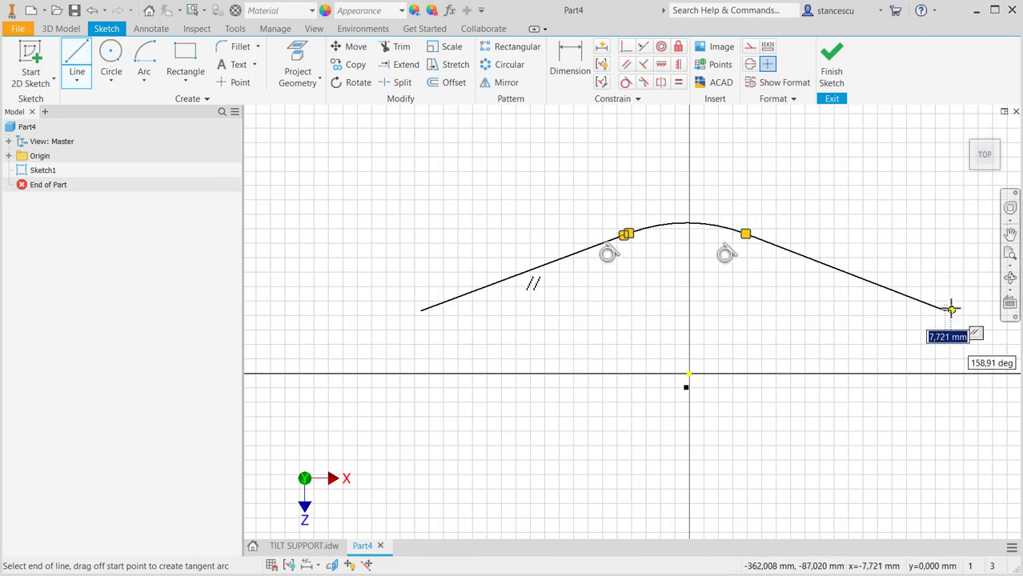
{"action": "left_click_drag", "start_coordinate": [945, 310], "coordinate": [945, 455]}
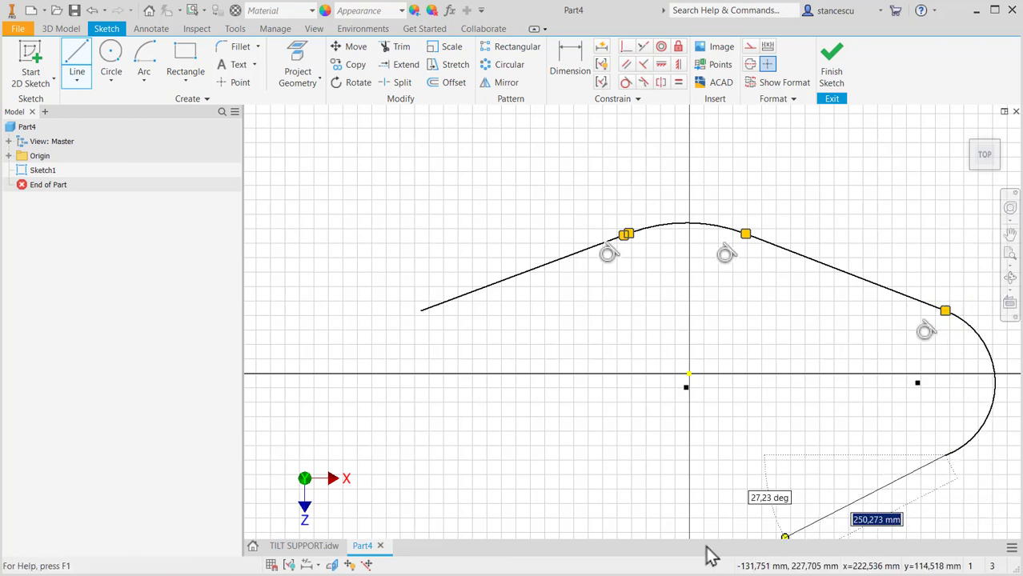
Step: Close the base outline with a lower-right line about 295 mm long, a tangent bottom arc, a lower-left line and a left end arc
{"action": "middle_click_drag", "start_coordinate": [681, 510], "coordinate": [678, 429]}
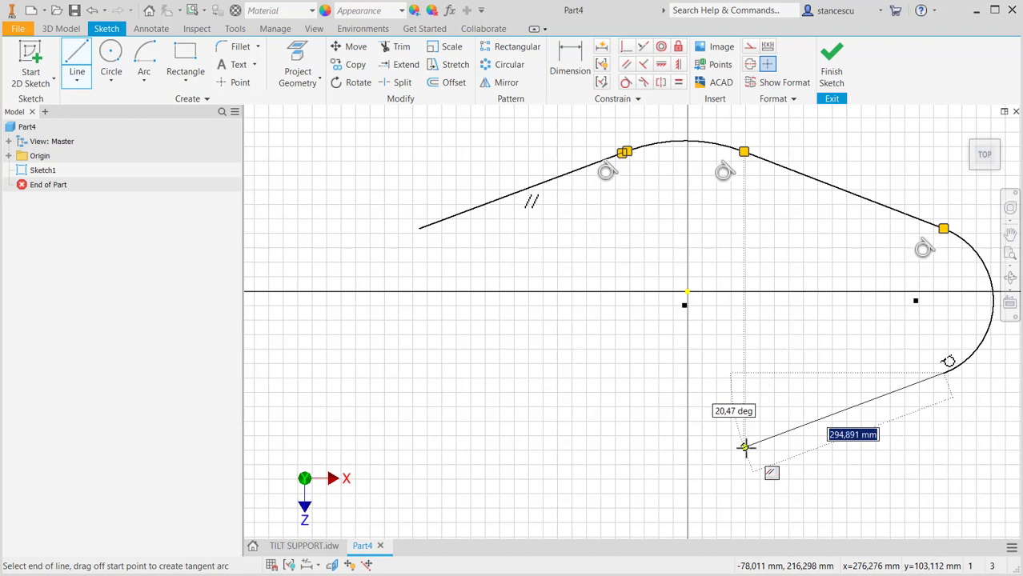
{"action": "left_click", "coordinate": [744, 447]}
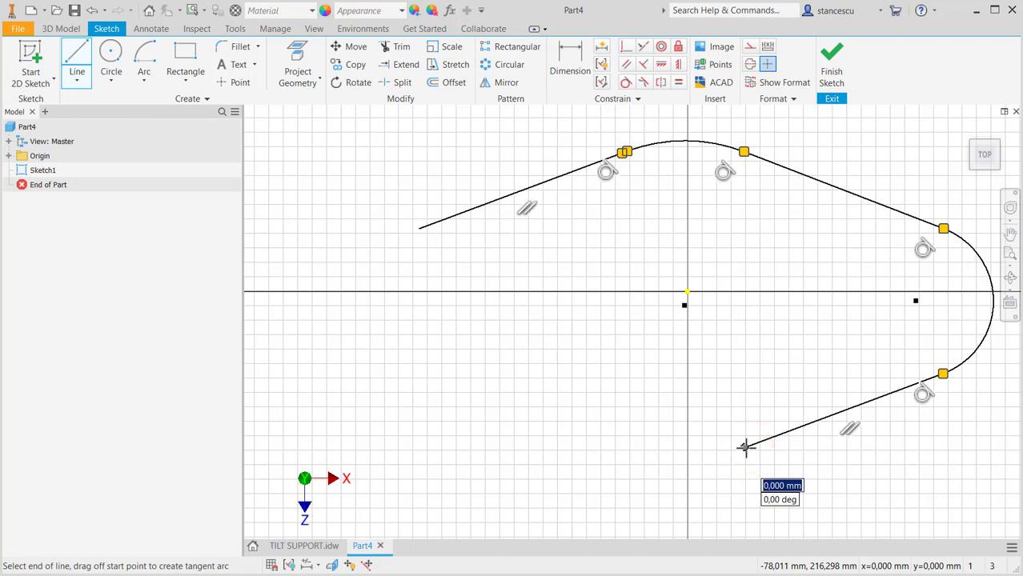
{"action": "left_click_drag", "start_coordinate": [744, 447], "coordinate": [622, 448]}
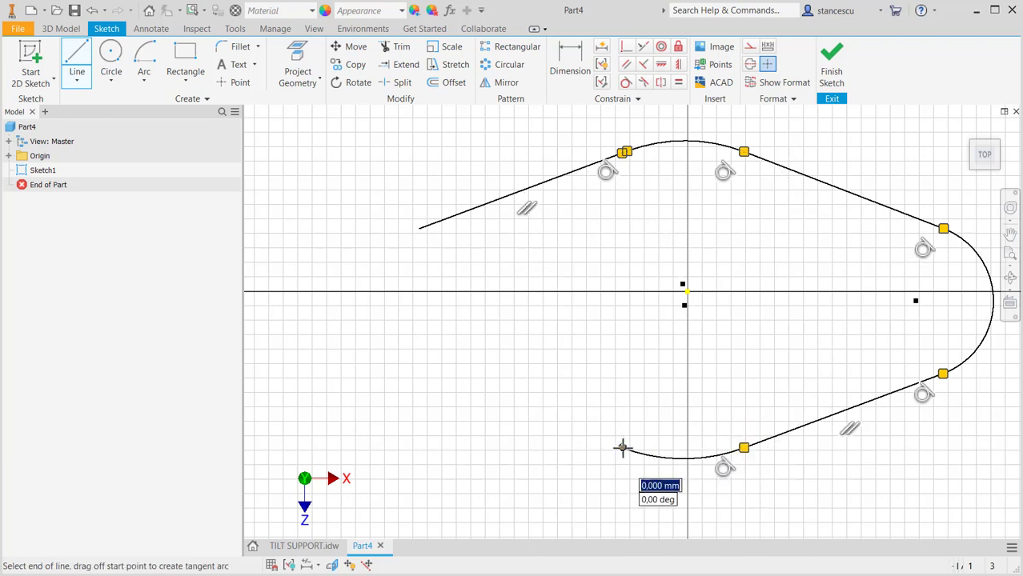
{"action": "left_click", "coordinate": [413, 367]}
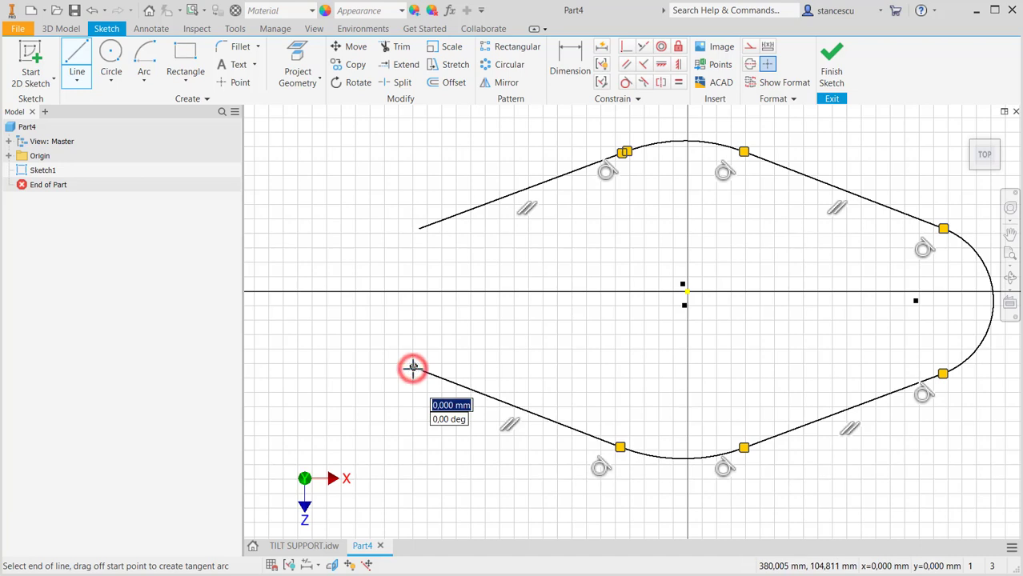
{"action": "mouse_move", "coordinate": [413, 367]}
{"action": "left_mouse_down"}
{"action": "mouse_move", "coordinate": [326, 278]}
{"action": "mouse_move", "coordinate": [413, 230]}
{"action": "left_mouse_up"}
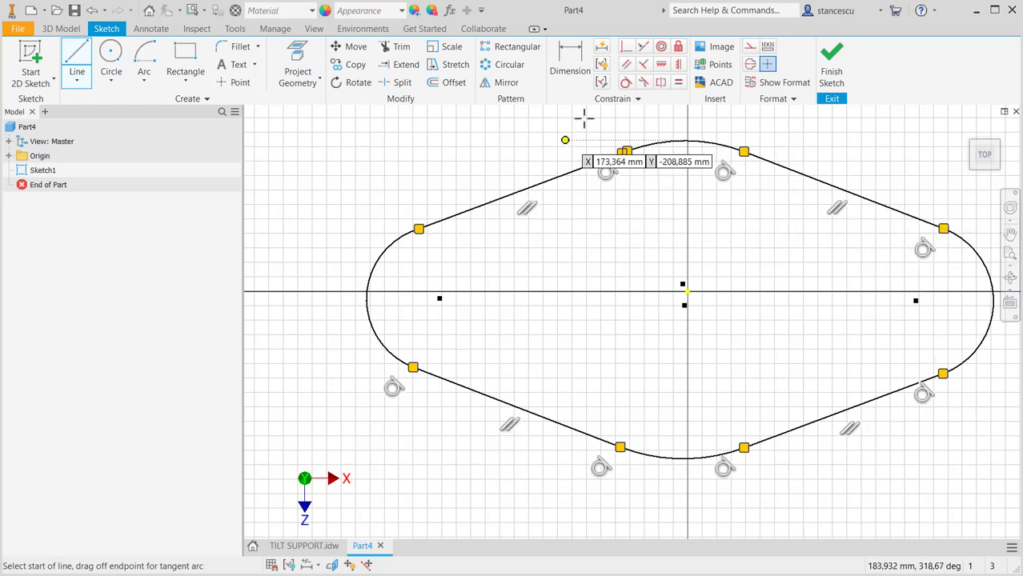
Step: Add a tangent constraint between the upper-left line and the left end arc of the outline
{"action": "left_click", "coordinate": [625, 82]}
{"action": "left_click", "coordinate": [440, 221]}
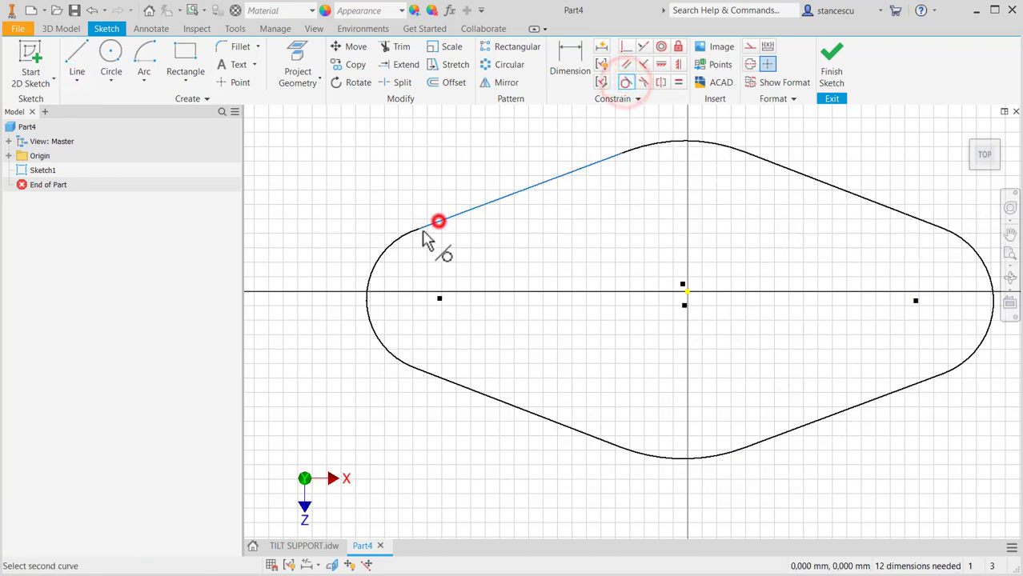
{"action": "left_click", "coordinate": [396, 238]}
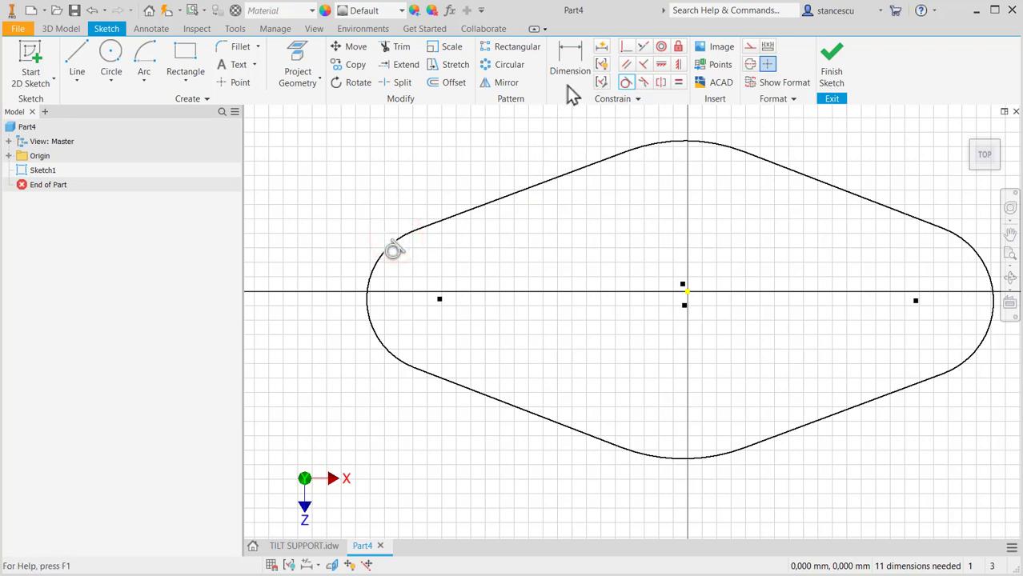
{"action": "left_click", "coordinate": [567, 56]}
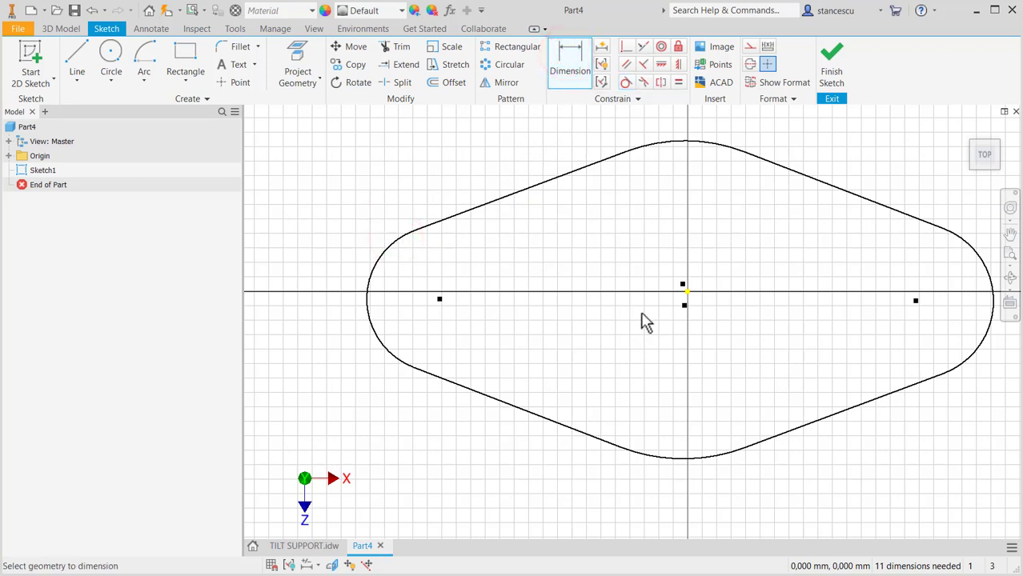
Step: Make the center points of the top and bottom arcs coincident with each other and with the sketch origin
{"action": "left_click", "coordinate": [626, 45]}
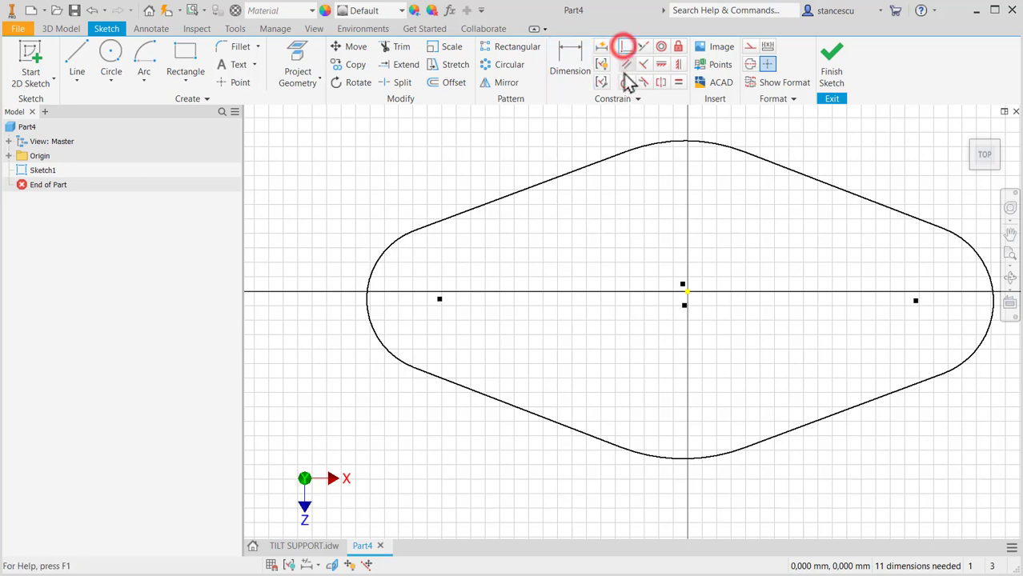
{"action": "left_click", "coordinate": [681, 286]}
{"action": "left_click", "coordinate": [684, 307]}
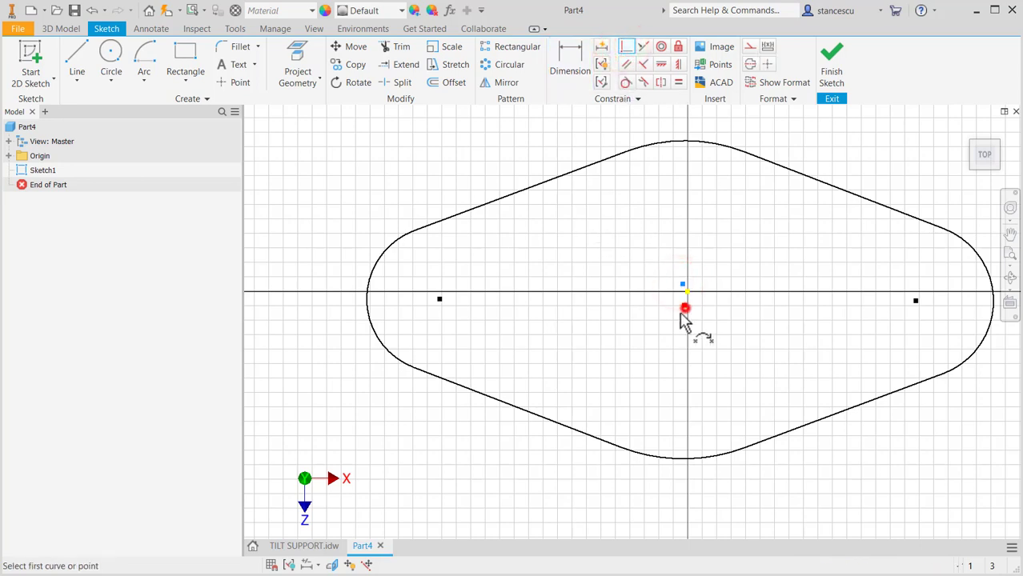
{"action": "left_click", "coordinate": [687, 296]}
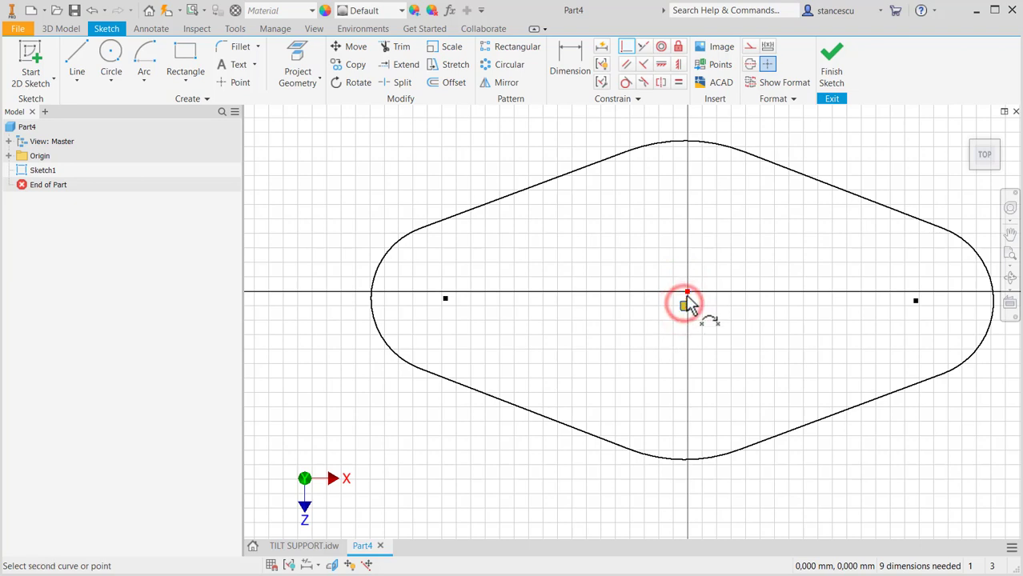
{"action": "left_click", "coordinate": [689, 306]}
{"action": "key", "text": "Escape"}
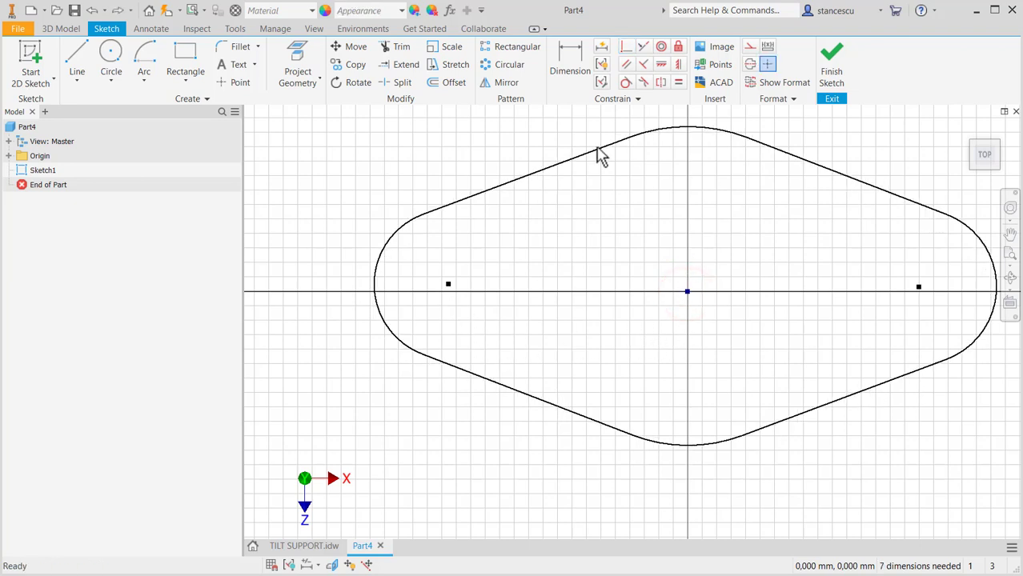
Step: Align the left end arc's center horizontally with the origin, and the right end arc's center horizontally with the left one
{"action": "left_click", "coordinate": [661, 64]}
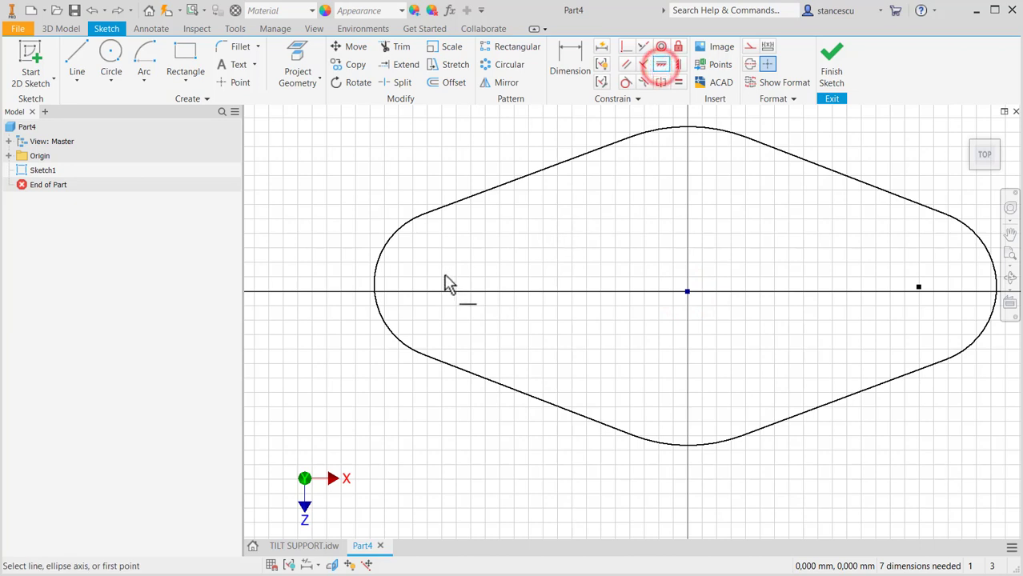
{"action": "left_click", "coordinate": [448, 286]}
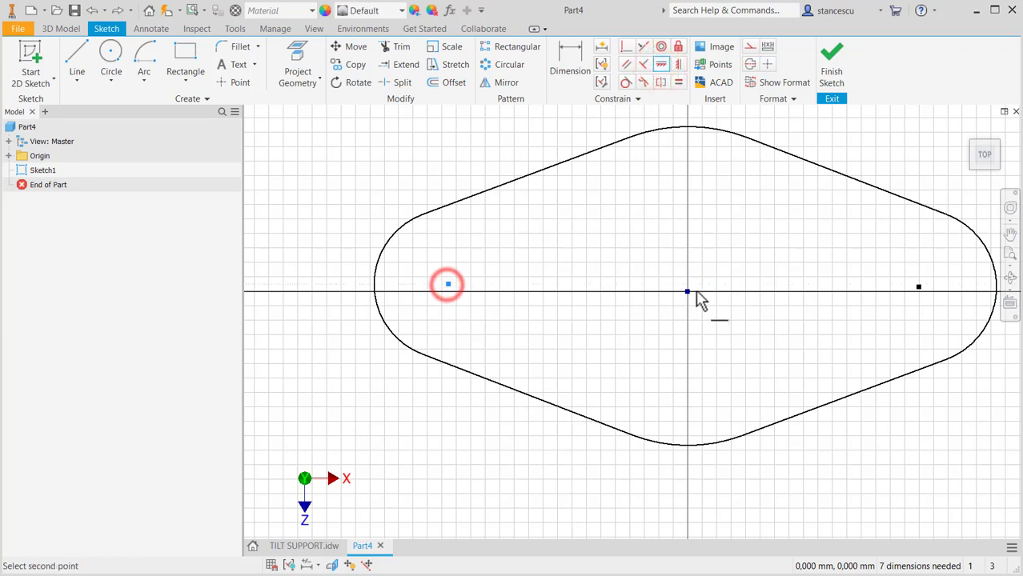
{"action": "left_click", "coordinate": [689, 292]}
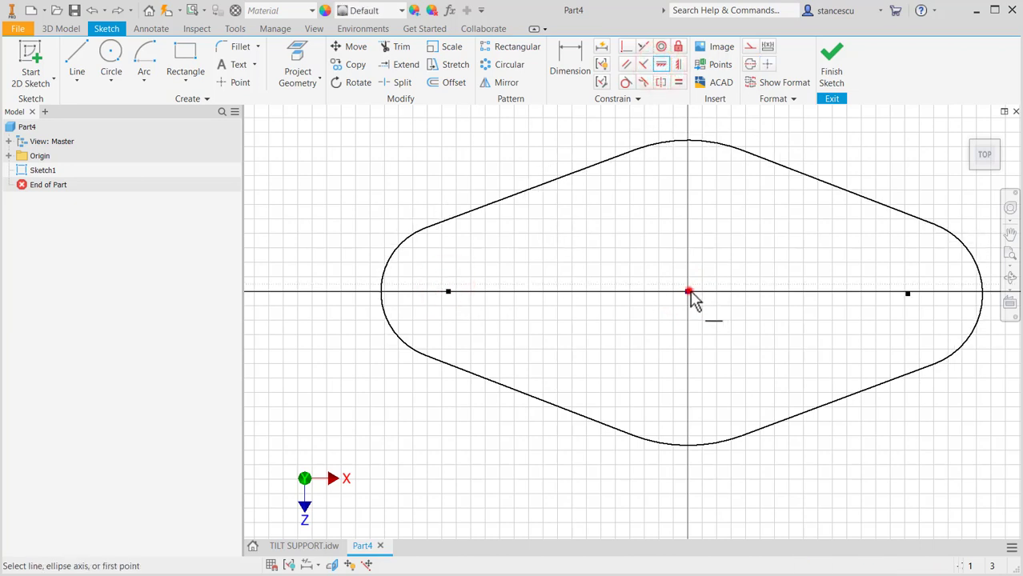
{"action": "left_click", "coordinate": [449, 292]}
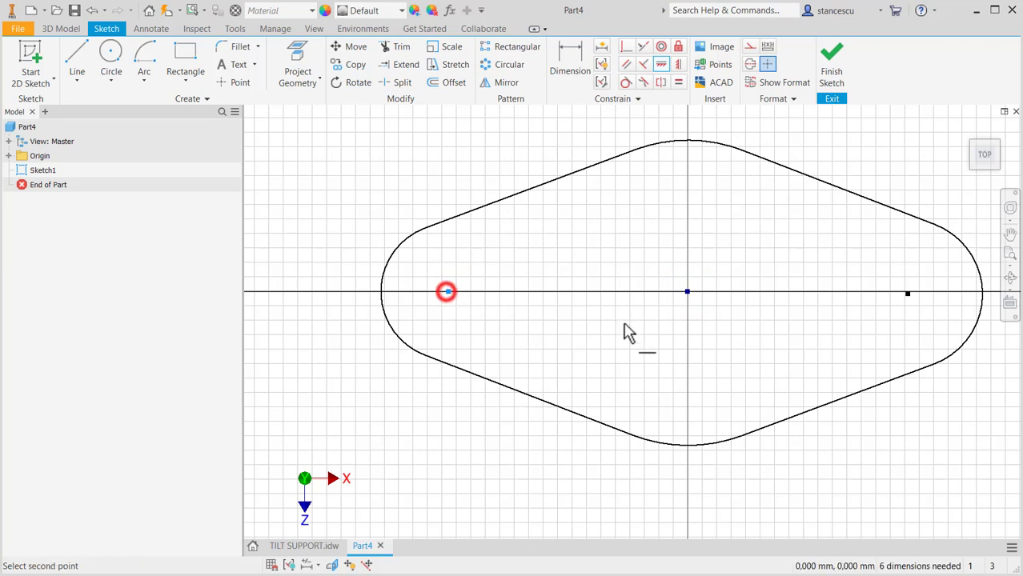
{"action": "left_click", "coordinate": [907, 293]}
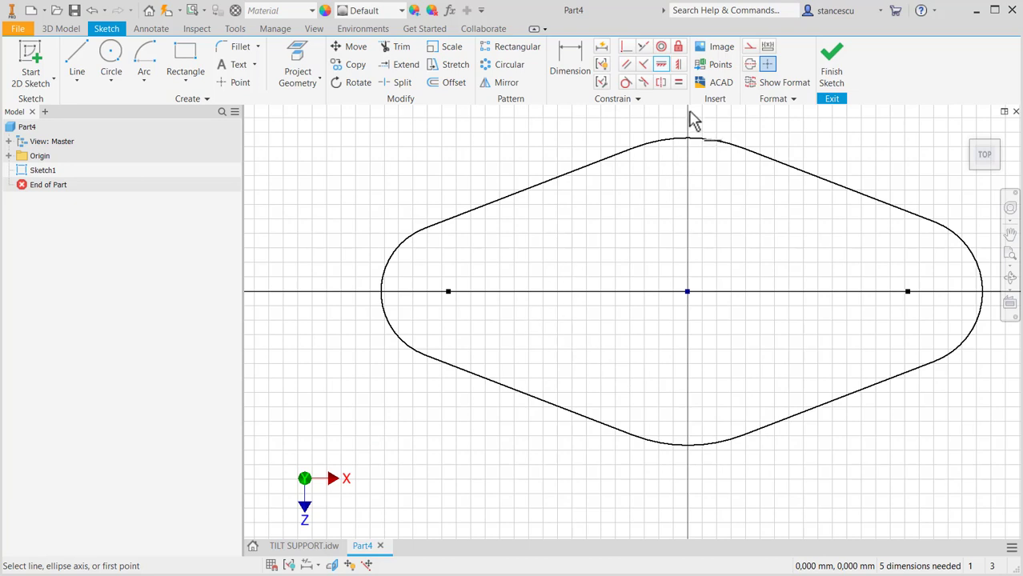
Step: Apply an equal constraint to the left and right end arcs of the outline
{"action": "left_click", "coordinate": [679, 83]}
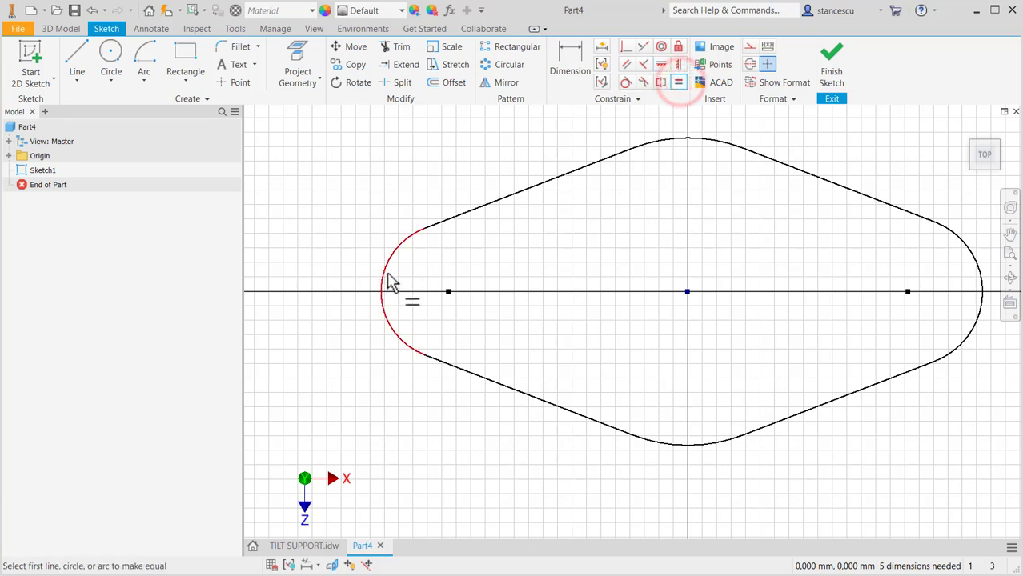
{"action": "left_click", "coordinate": [385, 270]}
{"action": "left_click", "coordinate": [984, 272]}
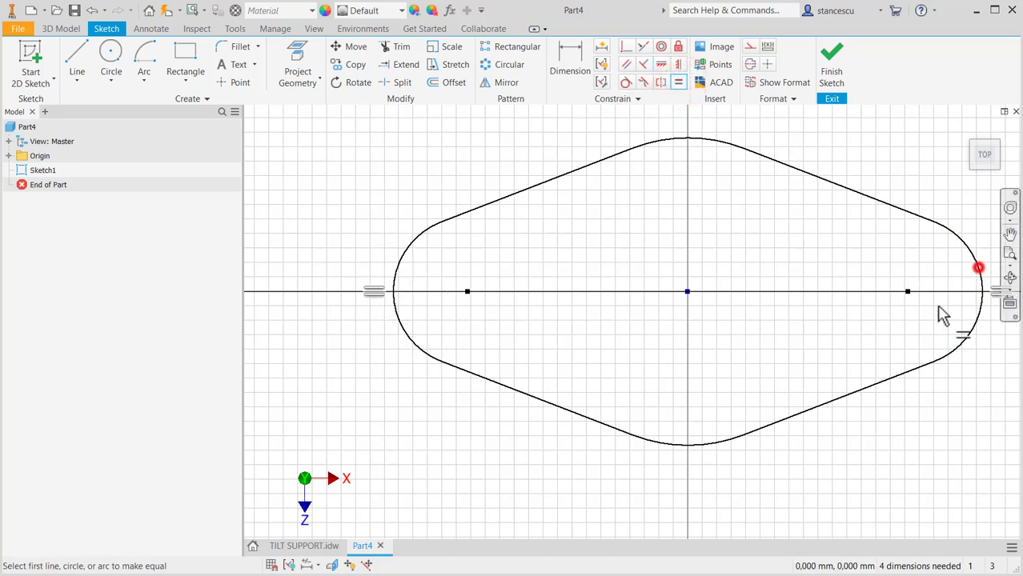
Step: Try to apply an equal constraint between the top and bottom arcs of the outline
{"action": "left_click", "coordinate": [724, 142]}
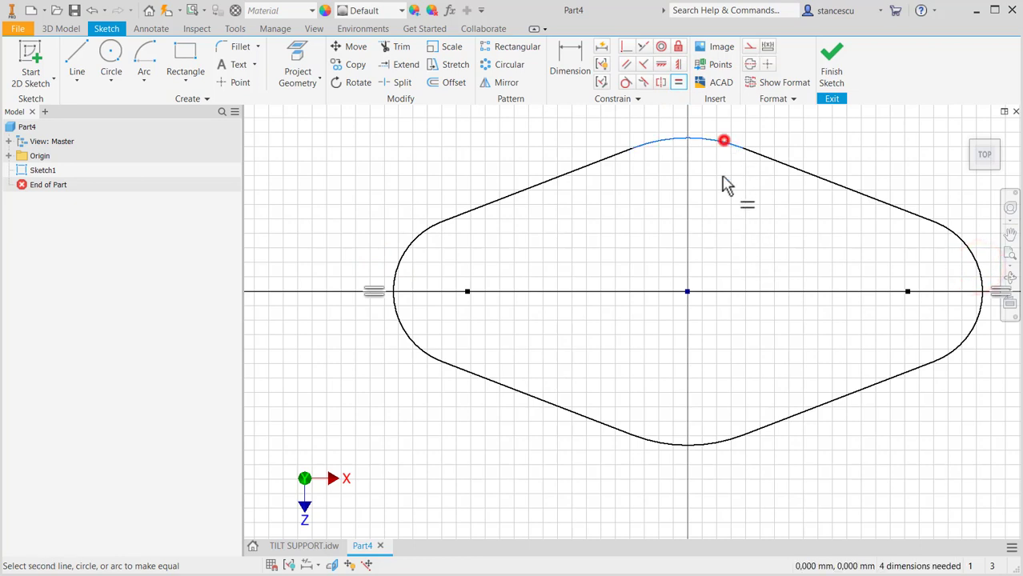
{"action": "left_click", "coordinate": [725, 445]}
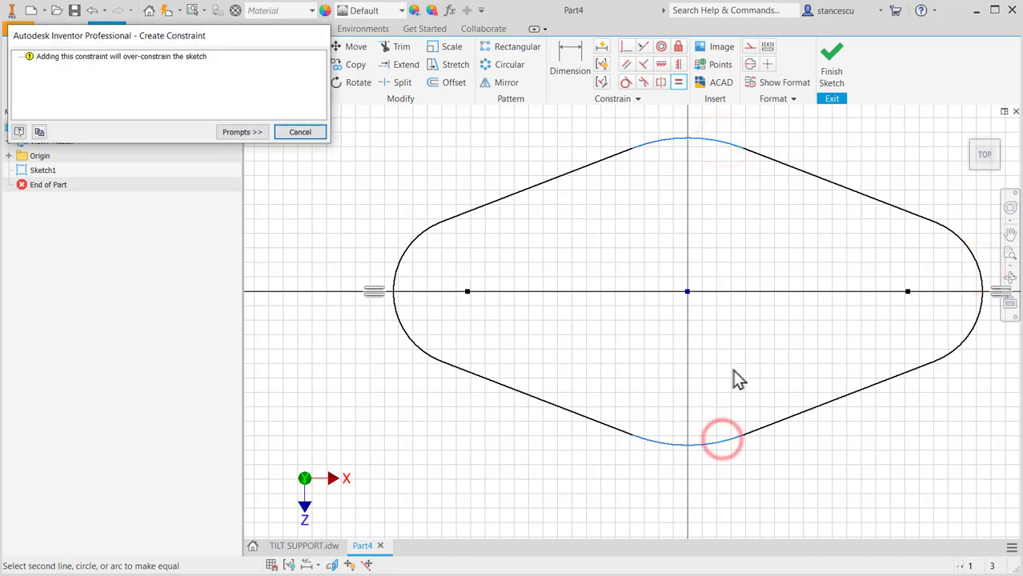
{"action": "left_click", "coordinate": [300, 133]}
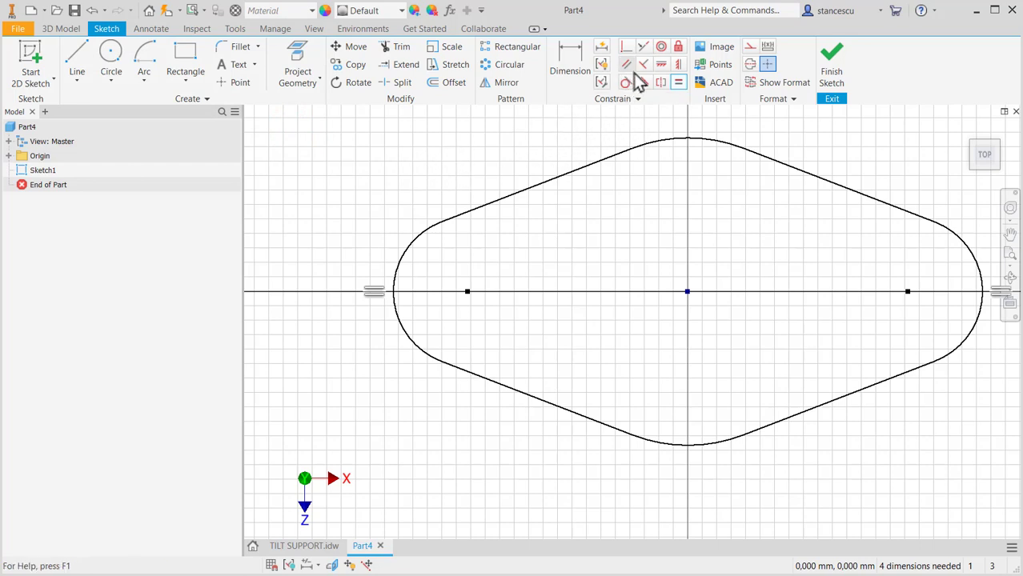
Step: Apply an equal constraint to the upper-left and upper-right slanted lines of the outline
{"action": "left_click", "coordinate": [548, 179]}
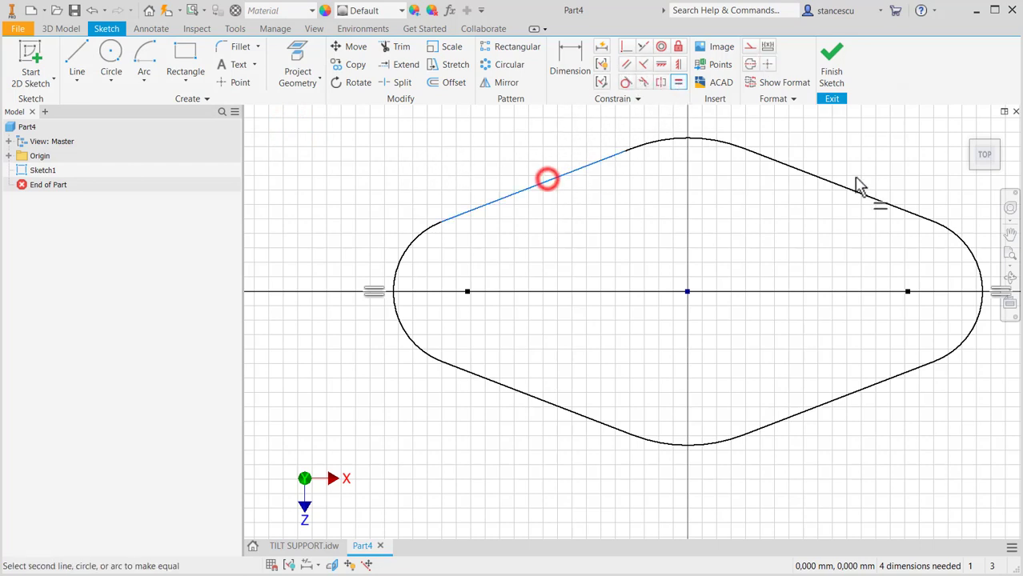
{"action": "left_click", "coordinate": [857, 187]}
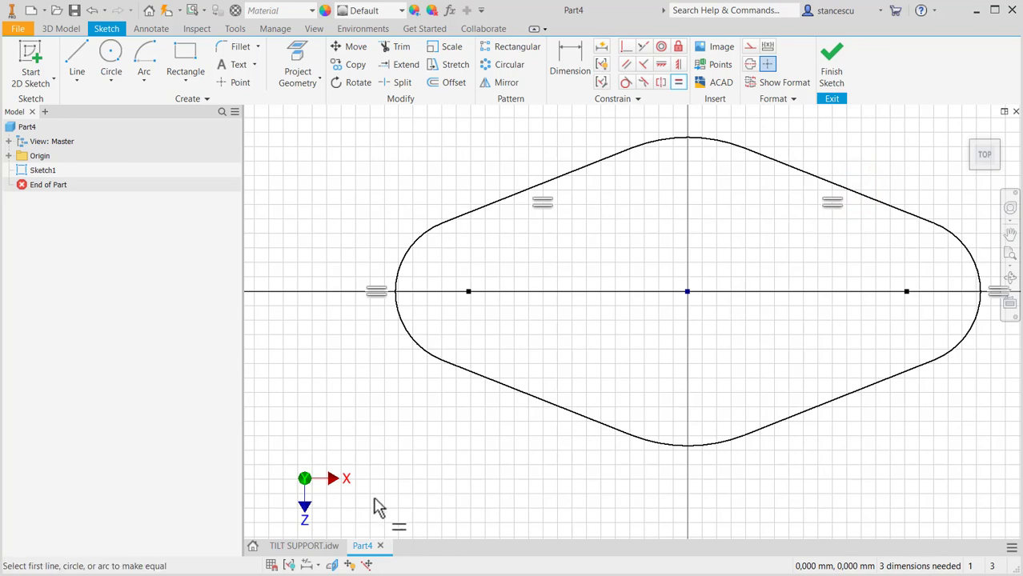
Step: Consult the top view in TILT SUPPORT.idw and dimension the distance between the two end arcs of the Part4 outline as 68 mm
{"action": "left_click", "coordinate": [314, 546]}
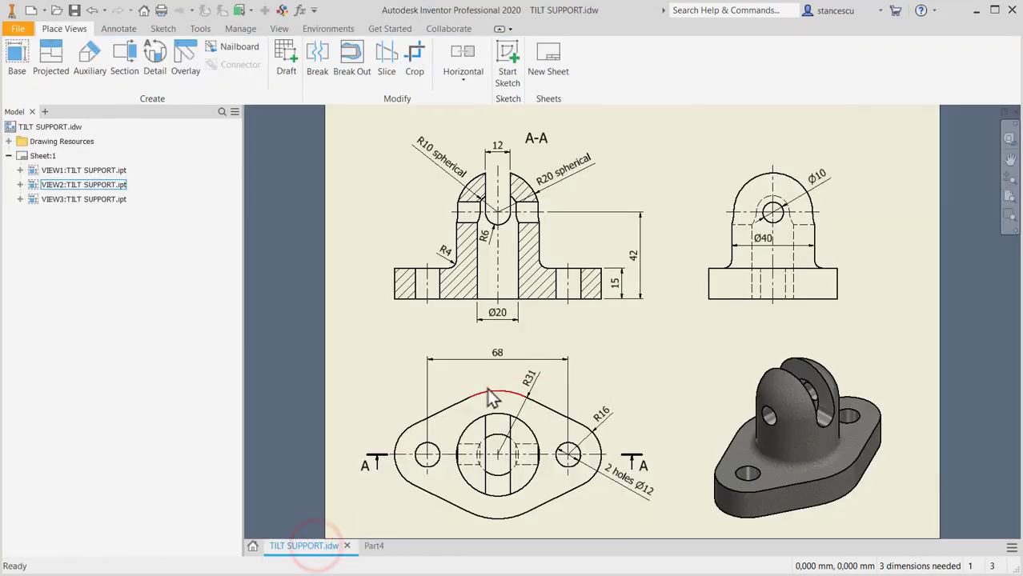
{"action": "left_click", "coordinate": [500, 358]}
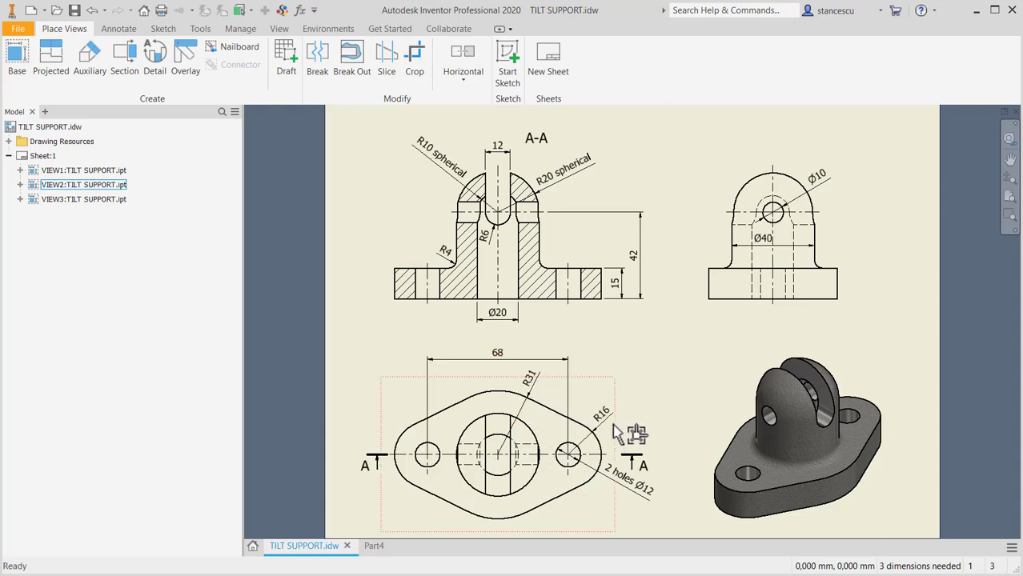
{"action": "left_click", "coordinate": [374, 546]}
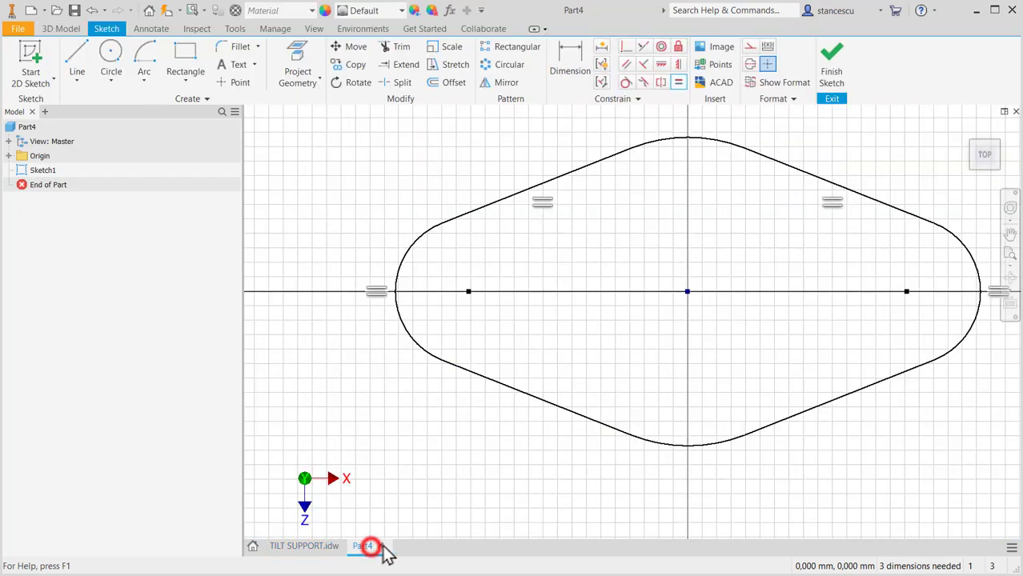
{"action": "left_click", "coordinate": [570, 58]}
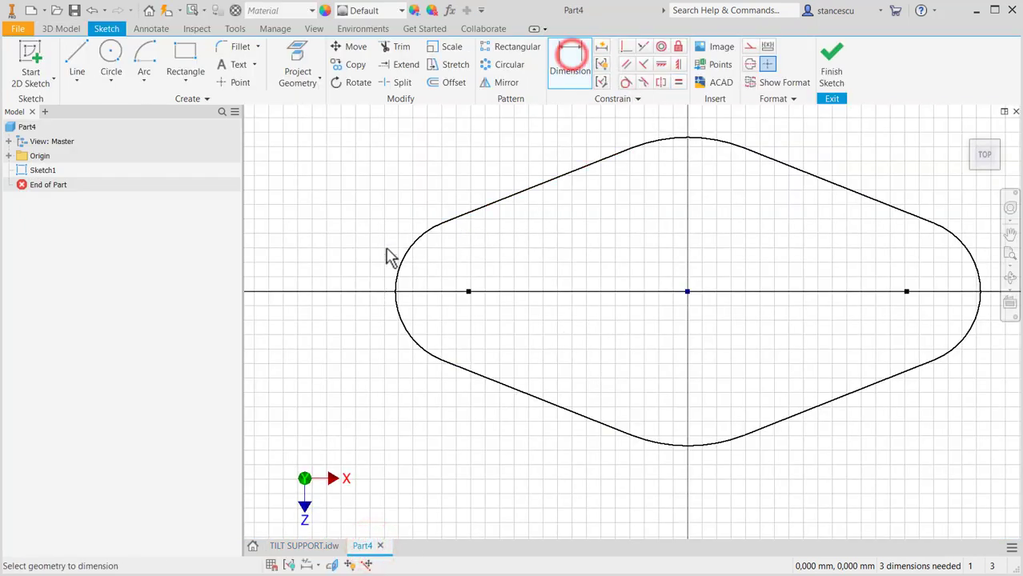
{"action": "left_click", "coordinate": [405, 258]}
{"action": "left_click", "coordinate": [970, 267]}
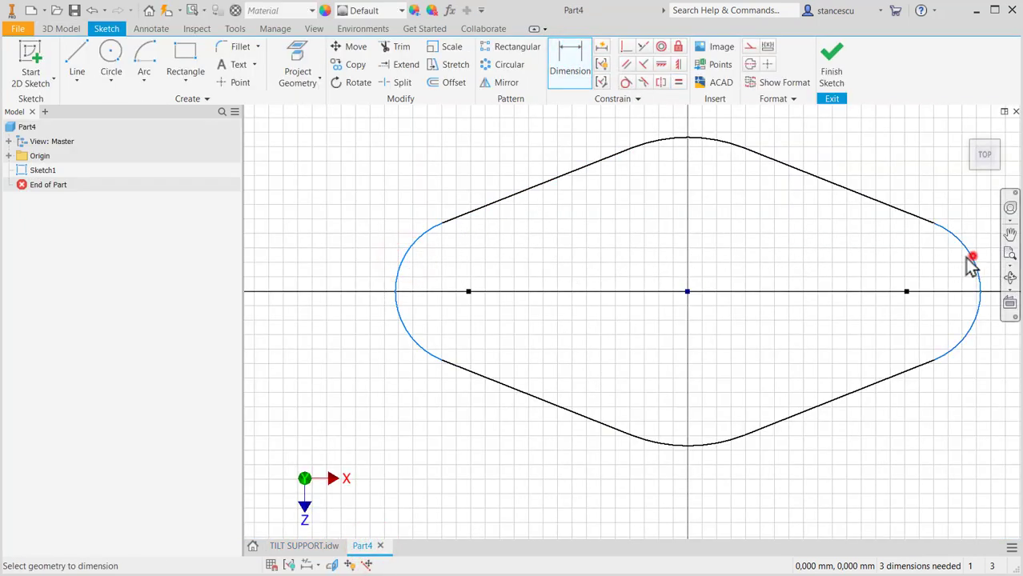
{"action": "middle_click_drag", "start_coordinate": [731, 185], "coordinate": [711, 281]}
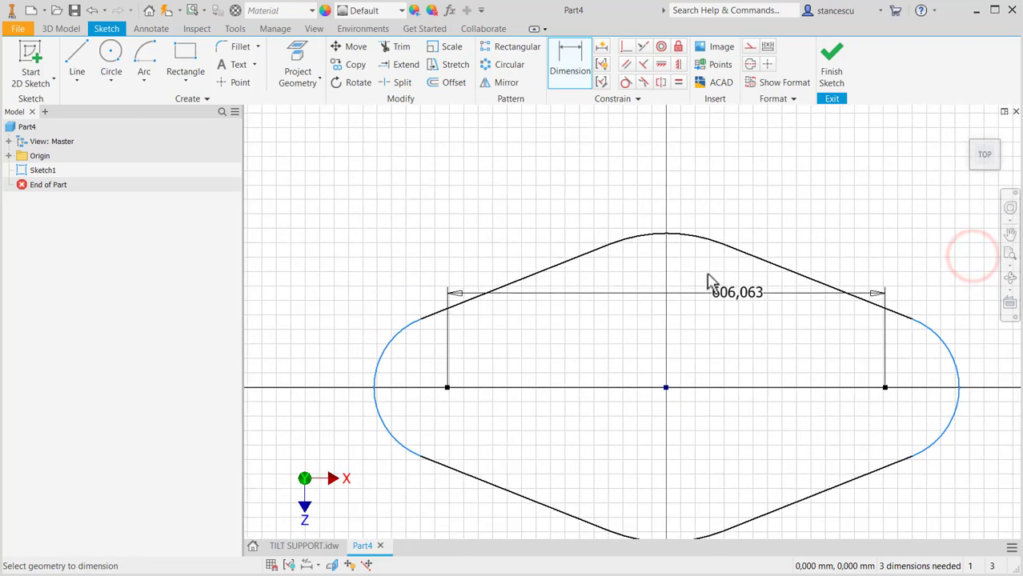
{"action": "left_click", "coordinate": [701, 186]}
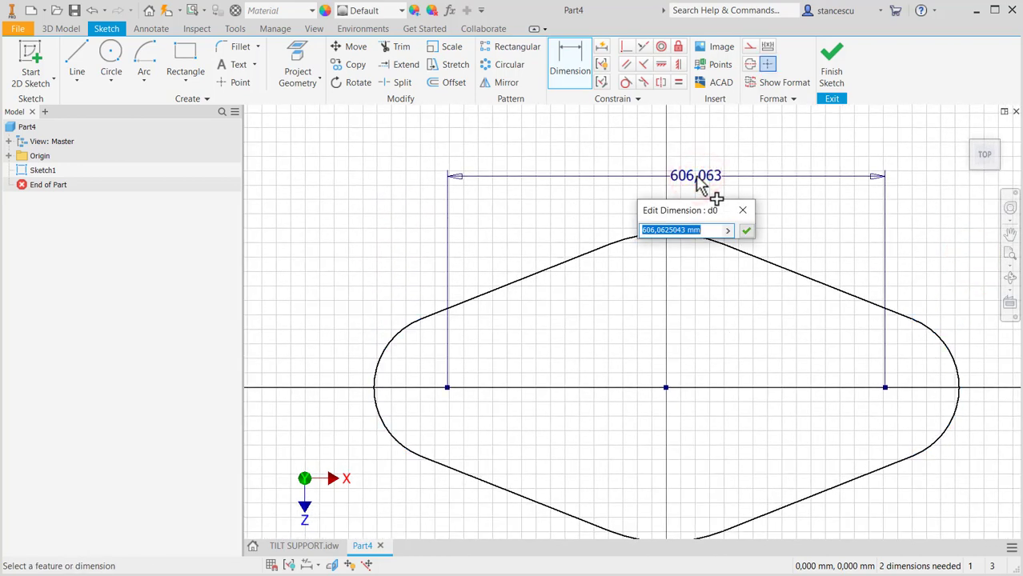
{"action": "type", "text": "68"}
{"action": "key", "text": "Return"}
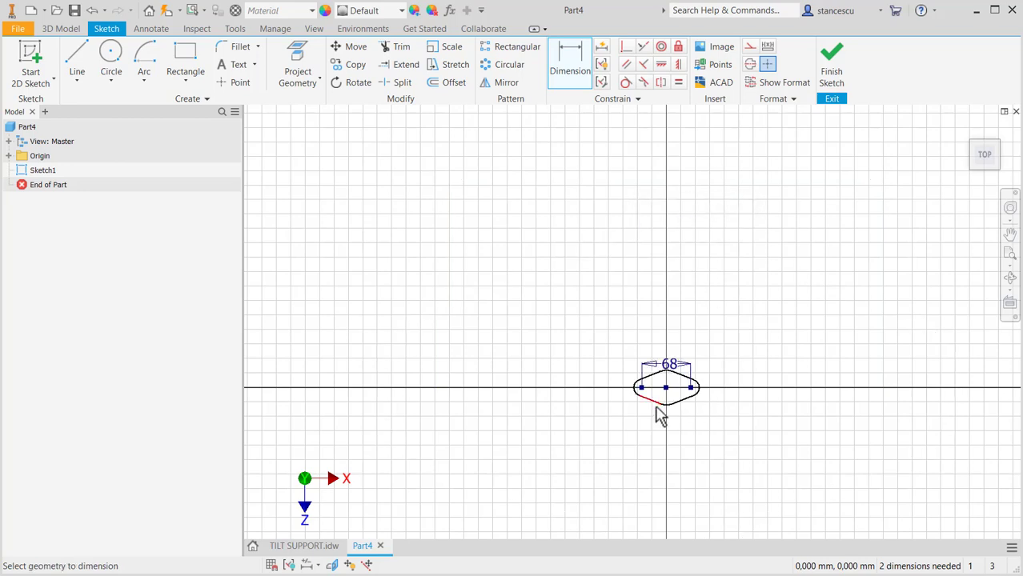
Step: Dimension the left end arc of the outline with a radius of 16 mm
{"action": "scroll", "coordinate": [658, 408], "scroll_direction": "up", "scroll_amount": 4}
{"action": "scroll", "coordinate": [664, 393], "scroll_direction": "up", "scroll_amount": 2}
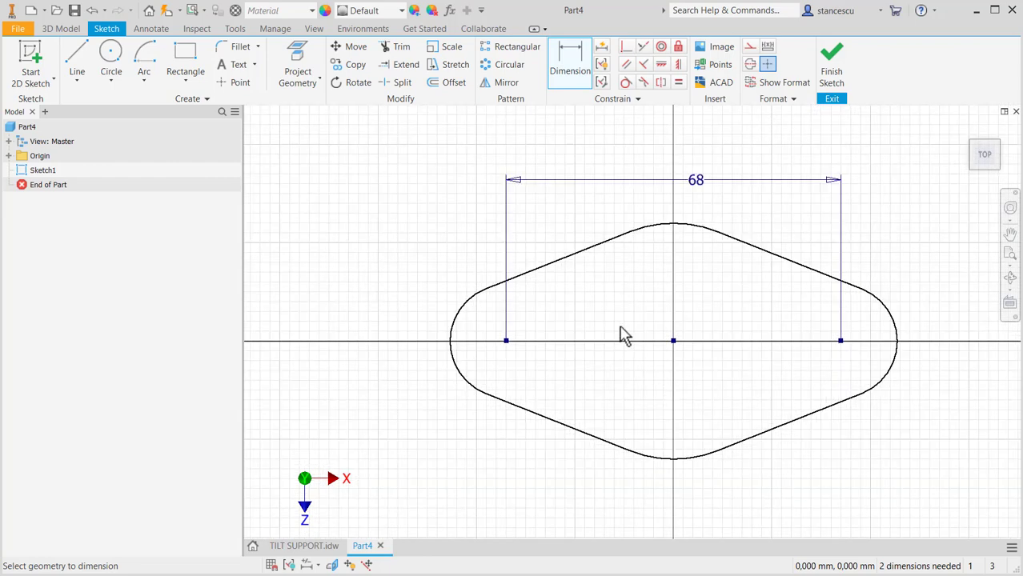
{"action": "left_click", "coordinate": [453, 319]}
{"action": "left_click", "coordinate": [406, 276]}
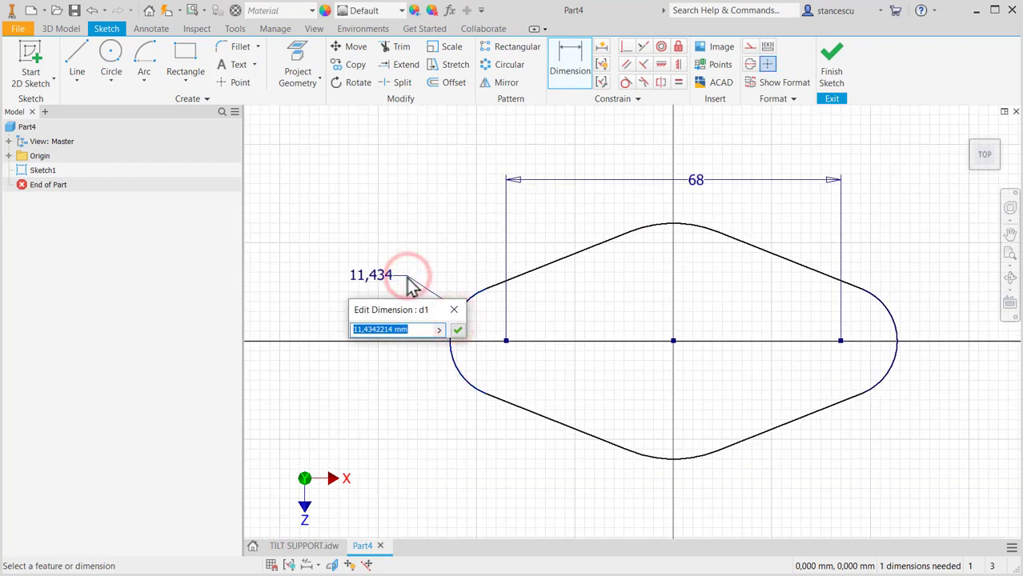
{"action": "type", "text": "16"}
{"action": "key", "text": "Return"}
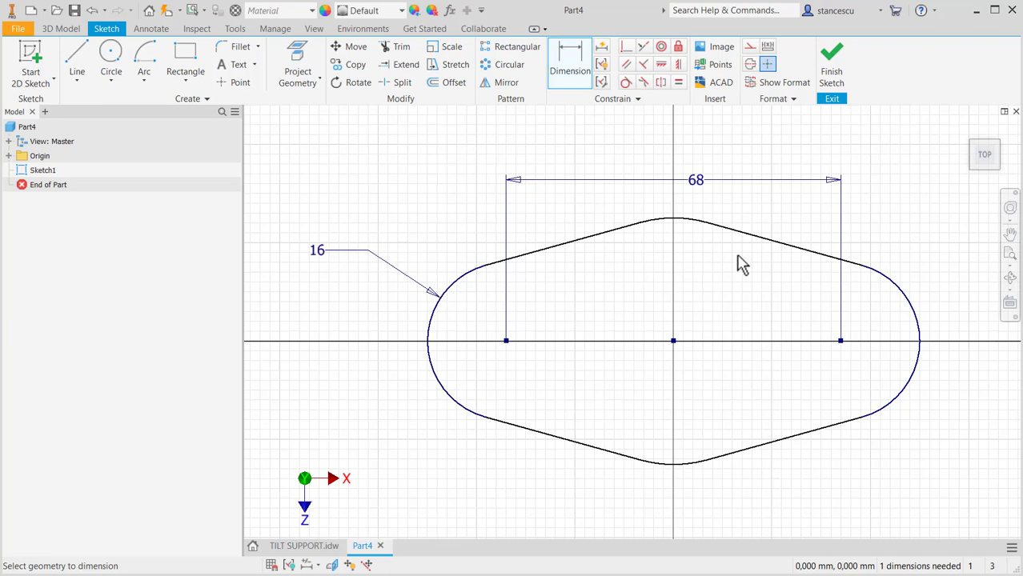
Step: Dimension the top arc of the outline with a radius of 31 mm and finish the sketch
{"action": "left_click", "coordinate": [695, 225]}
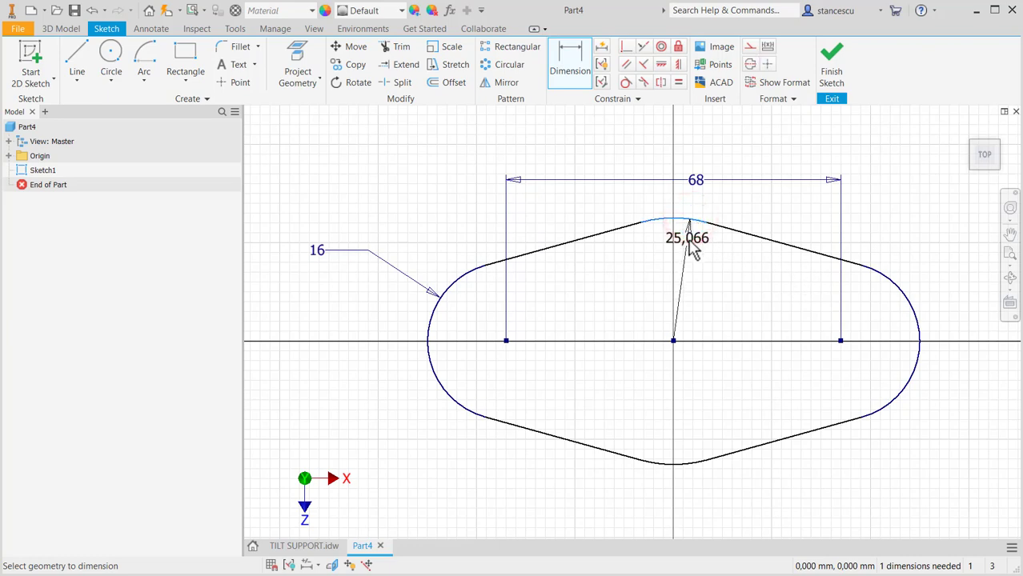
{"action": "left_click", "coordinate": [690, 251]}
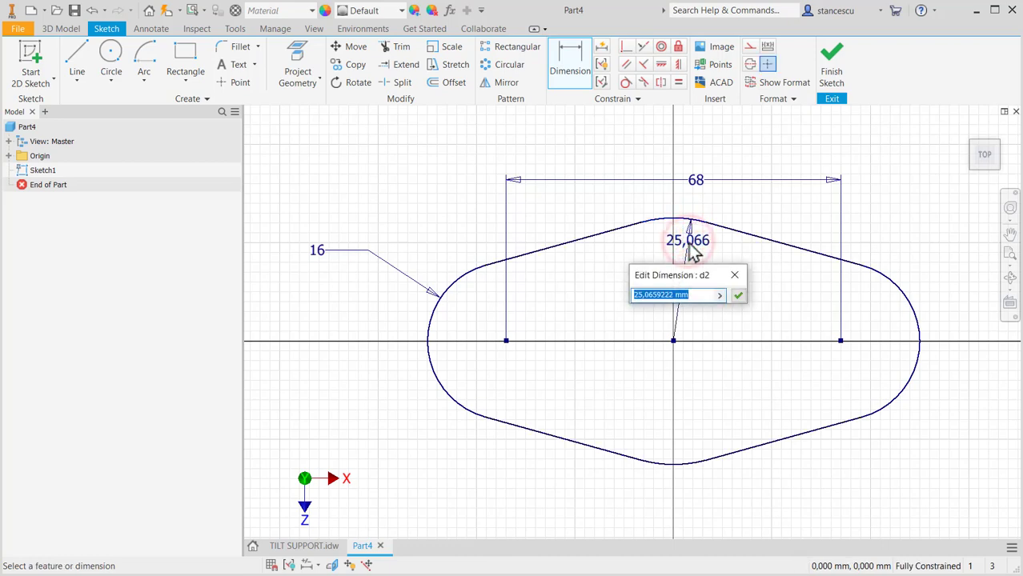
{"action": "type", "text": "31"}
{"action": "key", "text": "Return"}
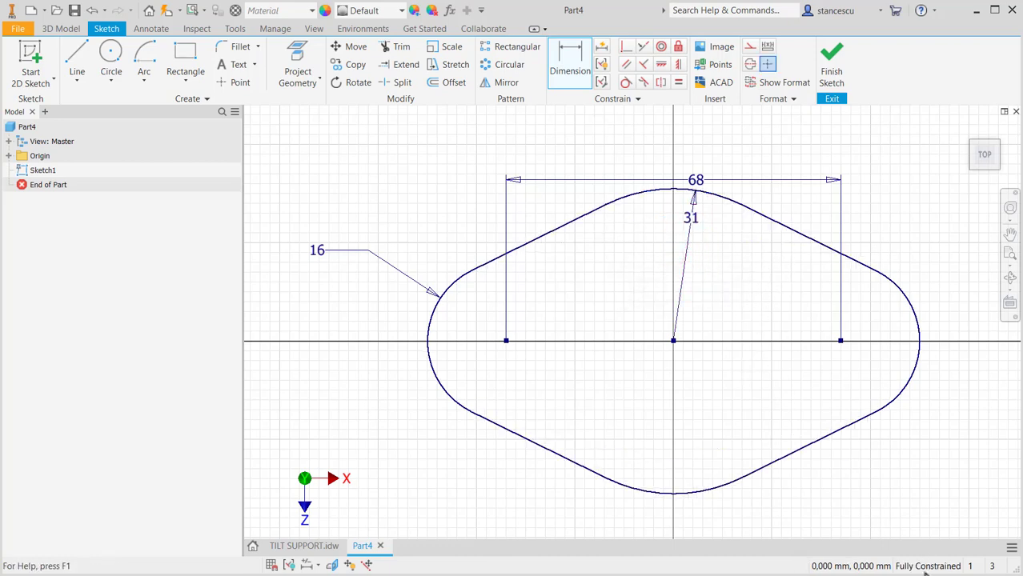
{"action": "left_click", "coordinate": [831, 76]}
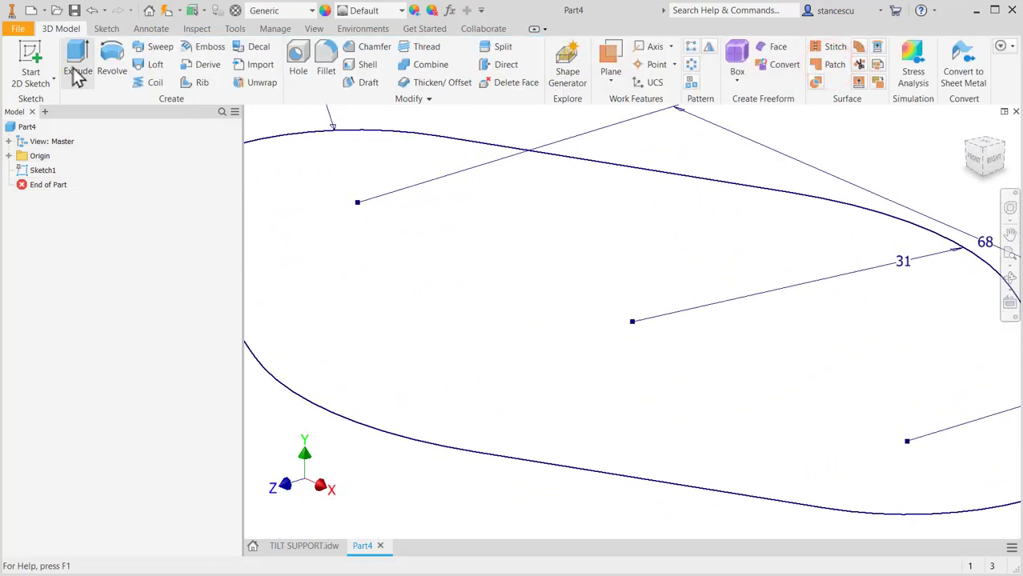
Step: Extrude the base plate profile upward by 15 mm
{"action": "left_click", "coordinate": [79, 64]}
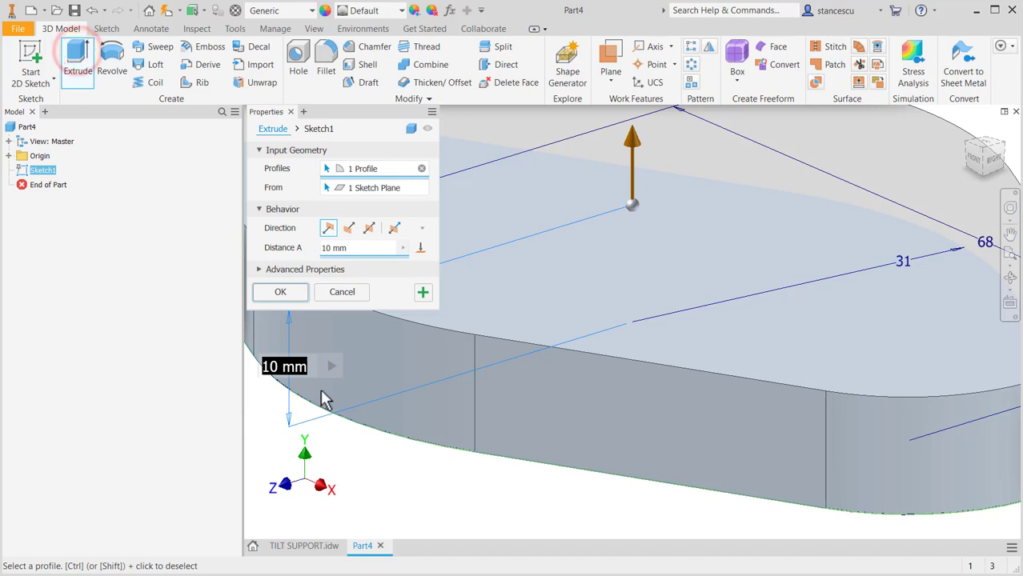
{"action": "type", "text": "15"}
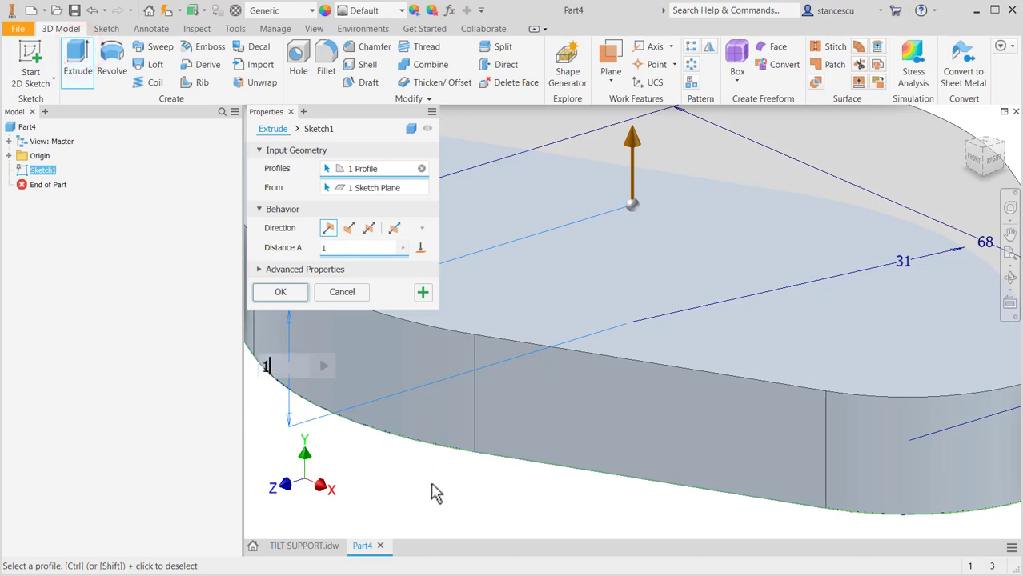
{"action": "left_click", "coordinate": [279, 292]}
Step: Check the height dimensions in the TILT SUPPORT.idw section view and start a new sketch on the top face of the base plate in Part4
{"action": "left_click", "coordinate": [304, 547]}
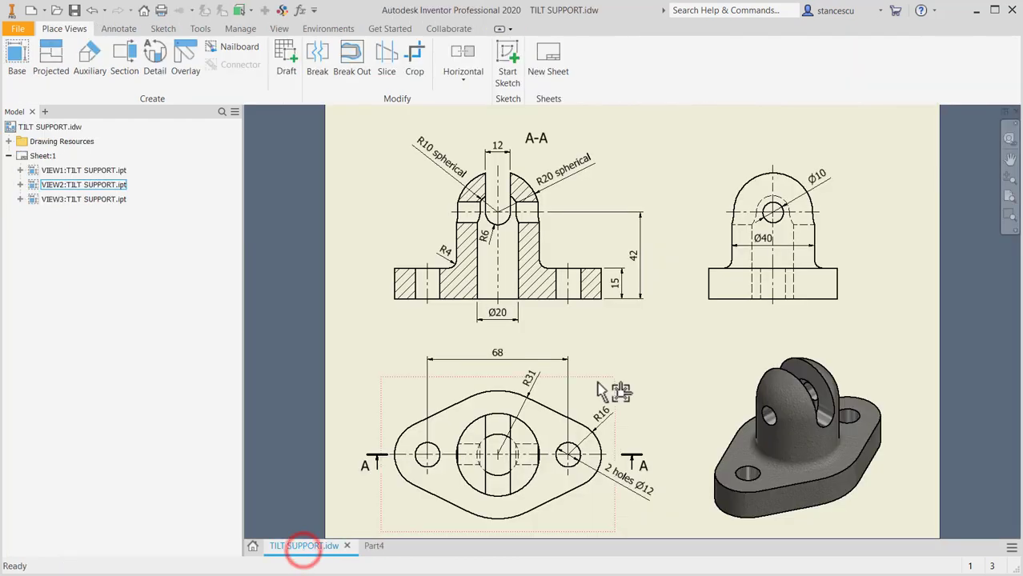
{"action": "left_click", "coordinate": [621, 285]}
{"action": "left_click", "coordinate": [640, 345]}
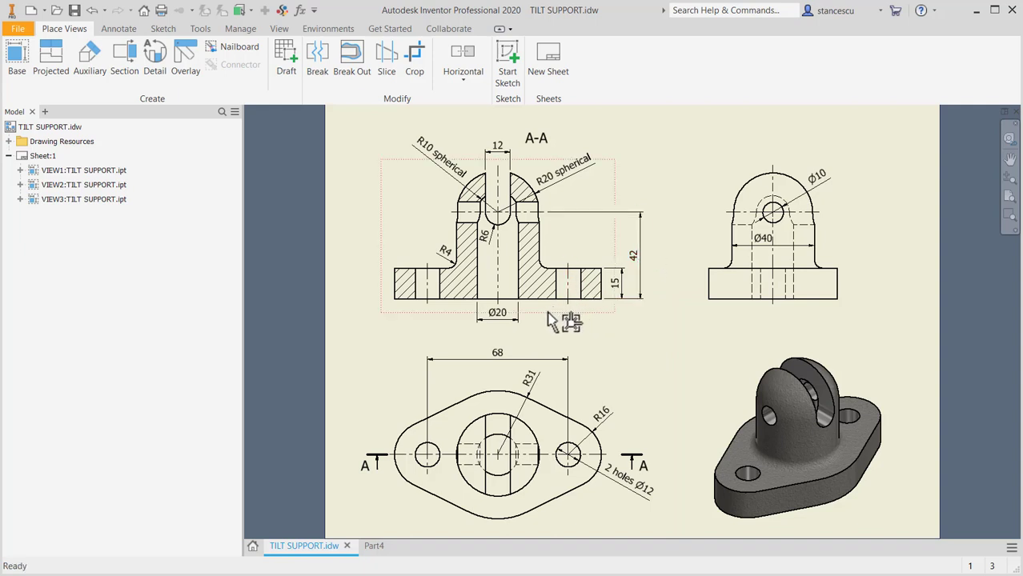
{"action": "left_click", "coordinate": [378, 547]}
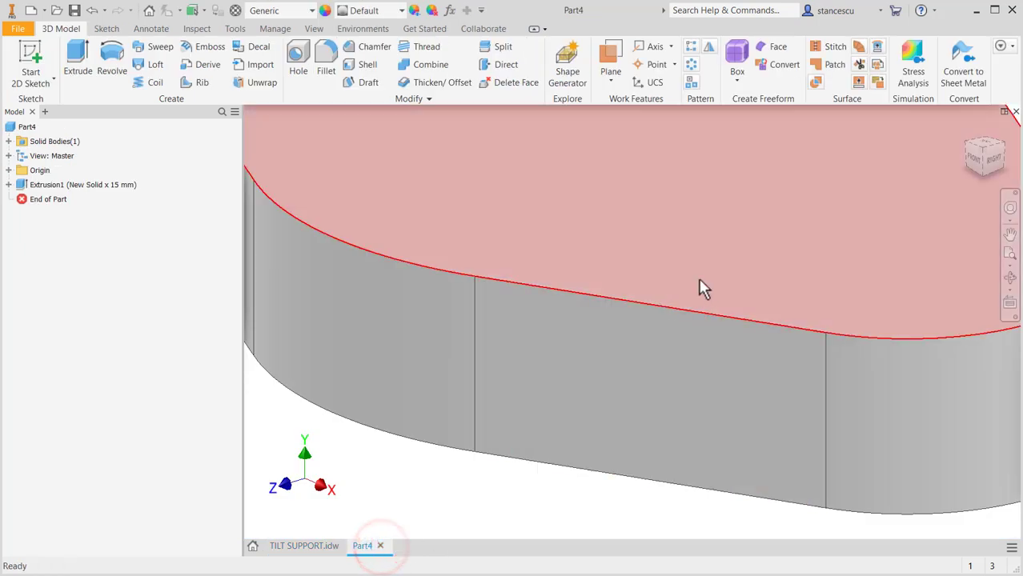
{"action": "scroll", "coordinate": [699, 282], "scroll_direction": "down", "scroll_amount": 3}
{"action": "middle_click_drag", "start_coordinate": [714, 274], "coordinate": [694, 370]}
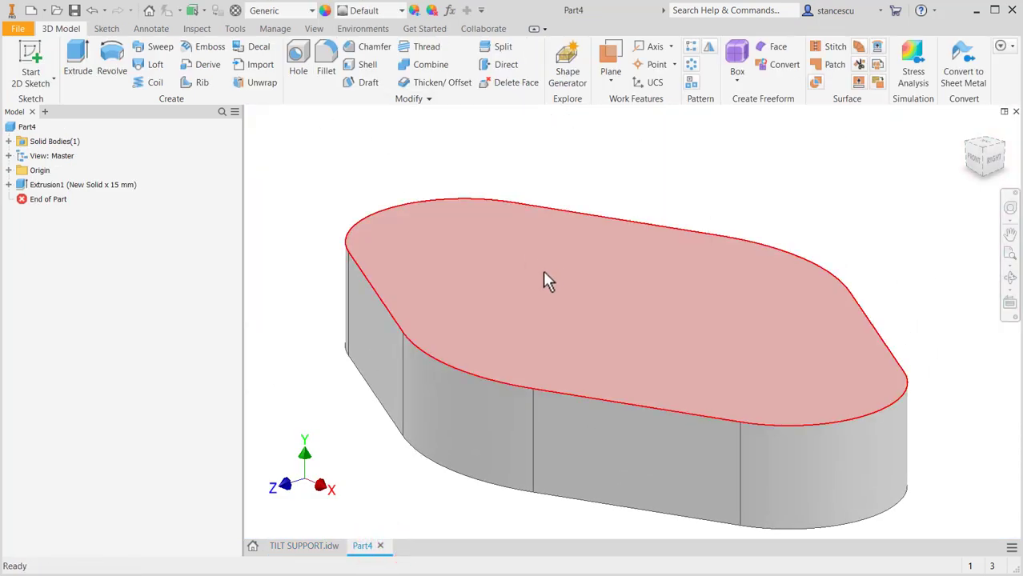
{"action": "left_click", "coordinate": [550, 270]}
{"action": "left_click", "coordinate": [640, 259]}
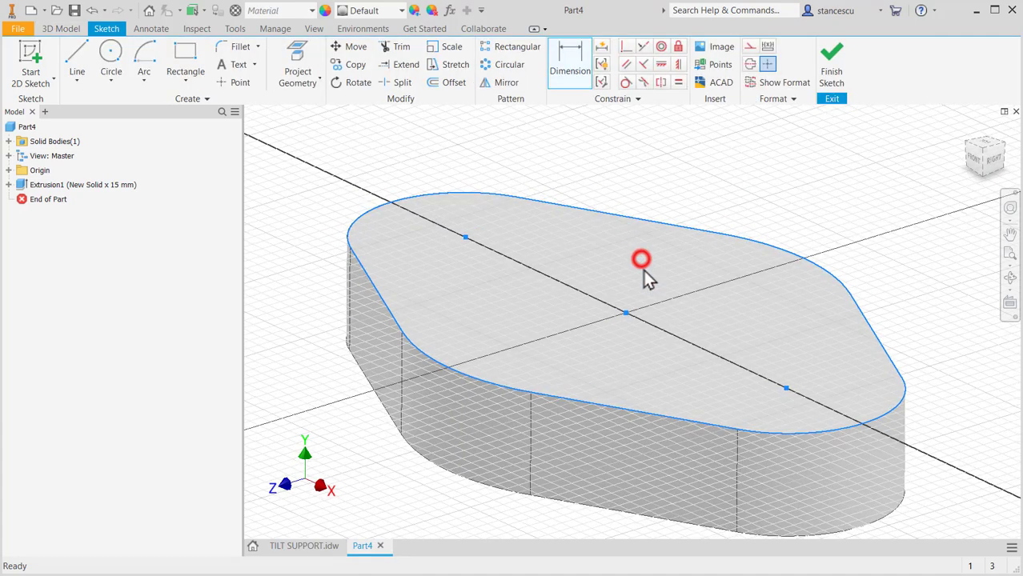
{"action": "left_click", "coordinate": [1004, 128]}
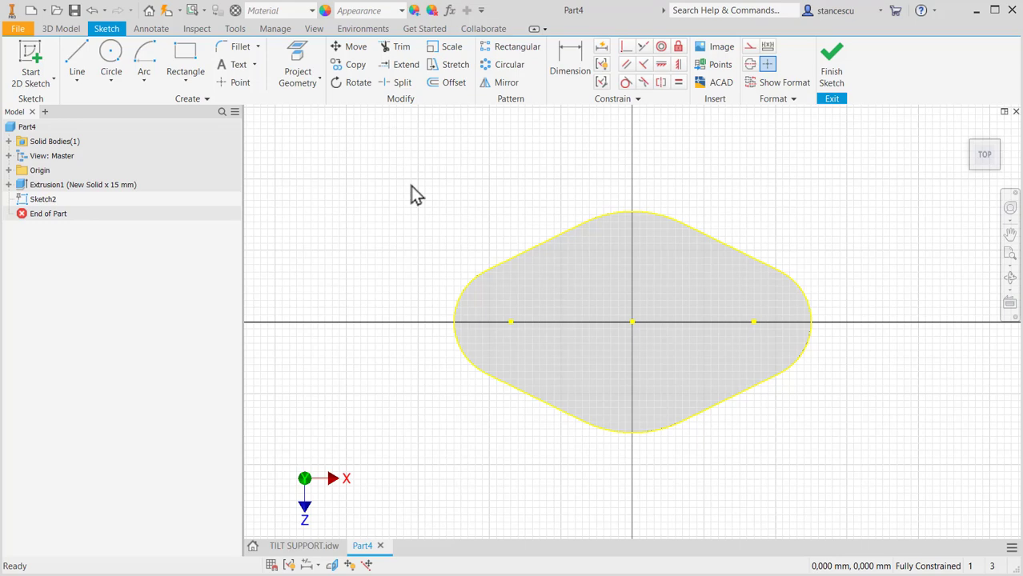
Step: Sketch a 40 mm diameter circle centered on the origin of the plate's top face and finish the sketch
{"action": "left_click", "coordinate": [112, 58]}
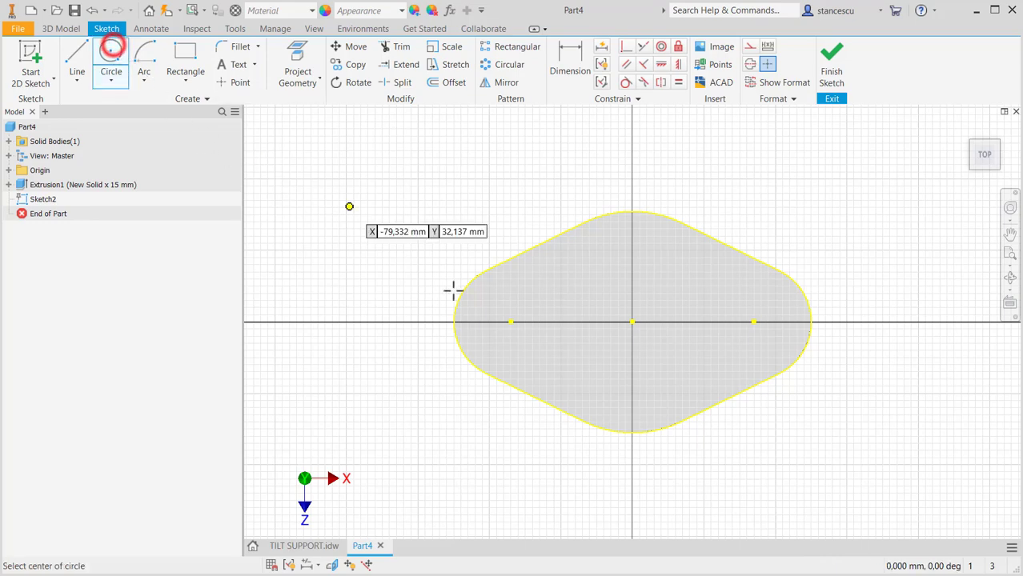
{"action": "left_click", "coordinate": [633, 323]}
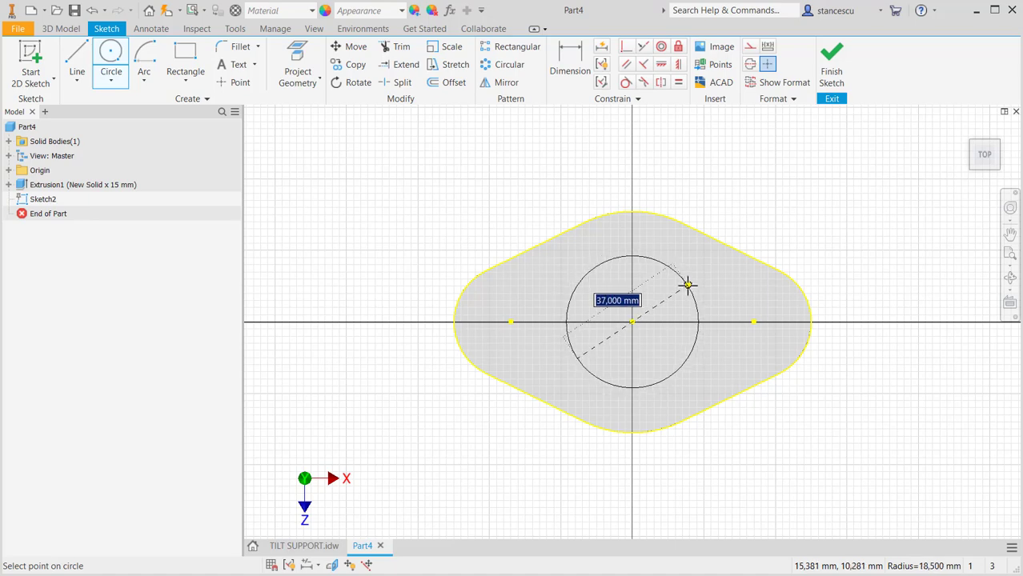
{"action": "type", "text": "4"}
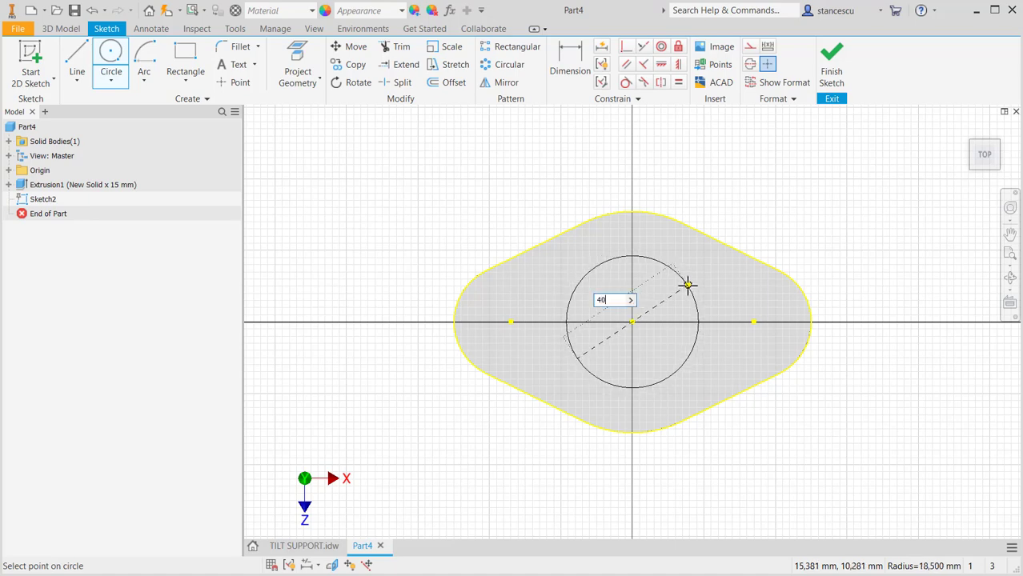
{"action": "type", "text": "0"}
{"action": "key", "text": "Return"}
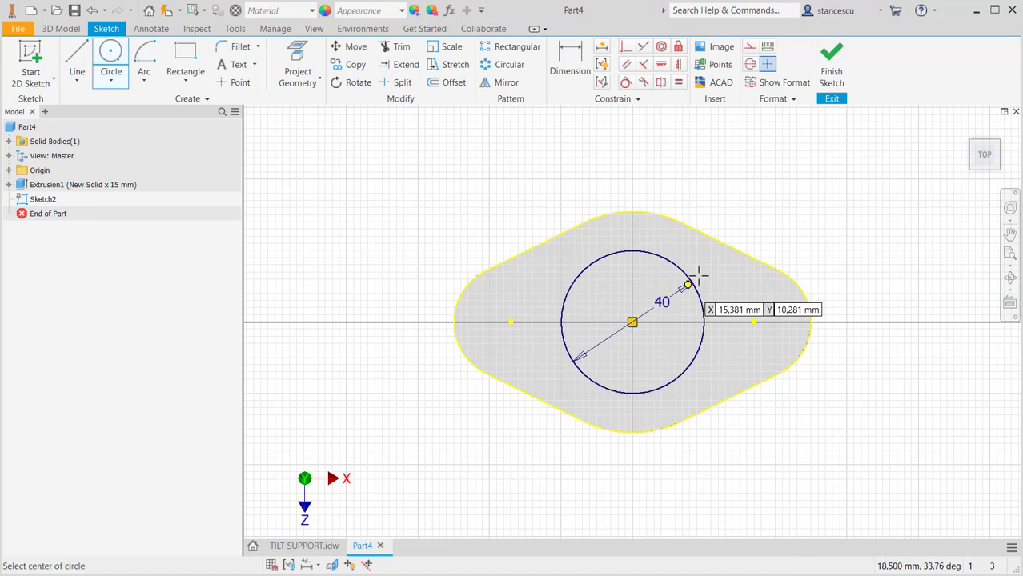
{"action": "left_click", "coordinate": [831, 72]}
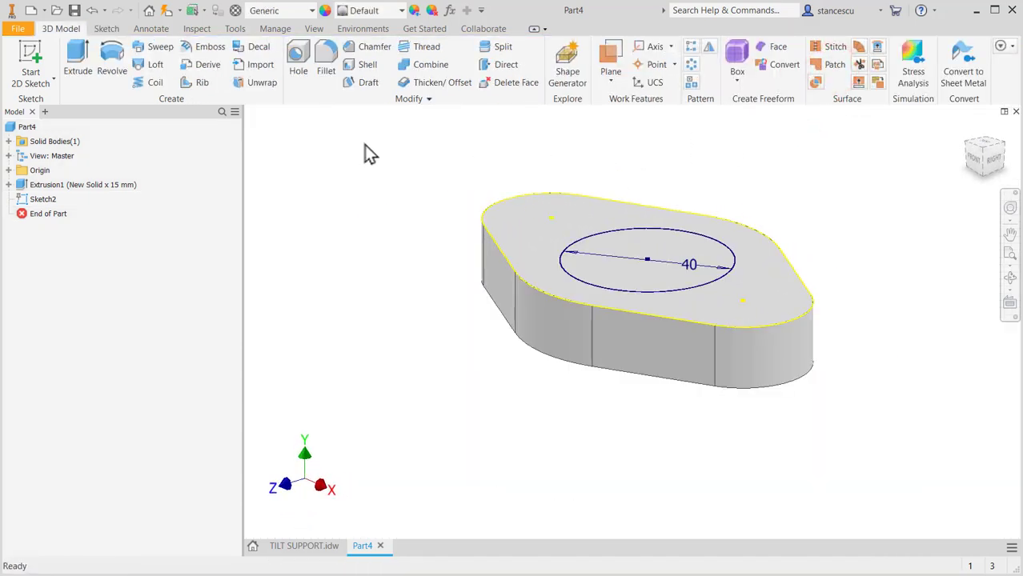
Step: Extrude the 40 mm circle upward by 42-15 mm, joining it to the base plate
{"action": "left_click", "coordinate": [76, 54]}
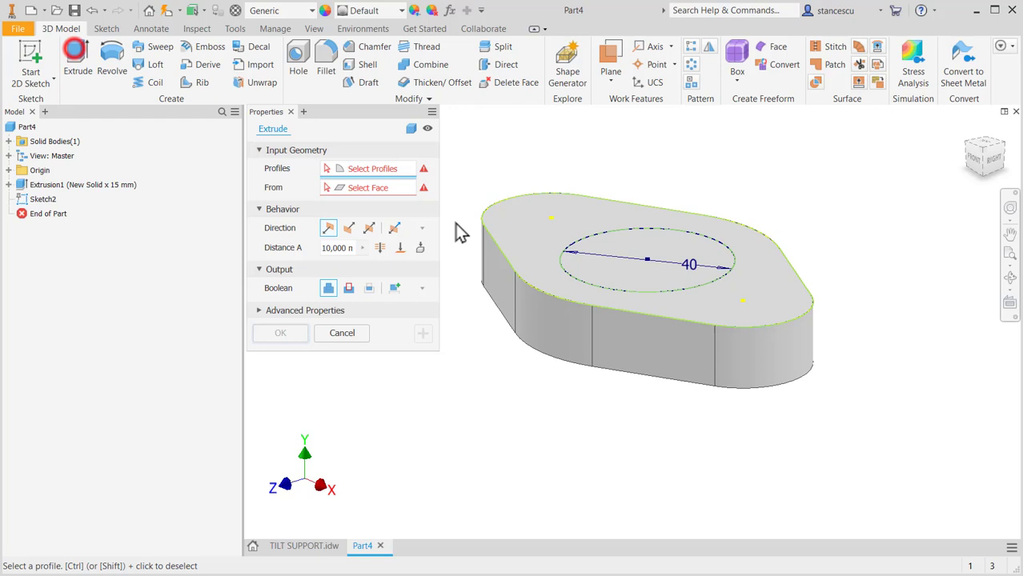
{"action": "left_click", "coordinate": [624, 277]}
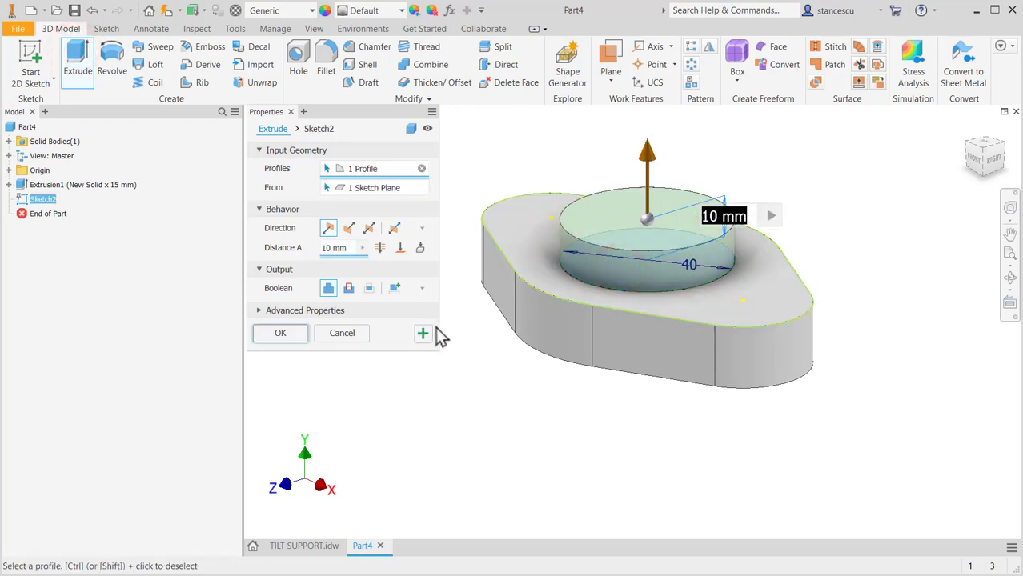
{"action": "type", "text": "42"}
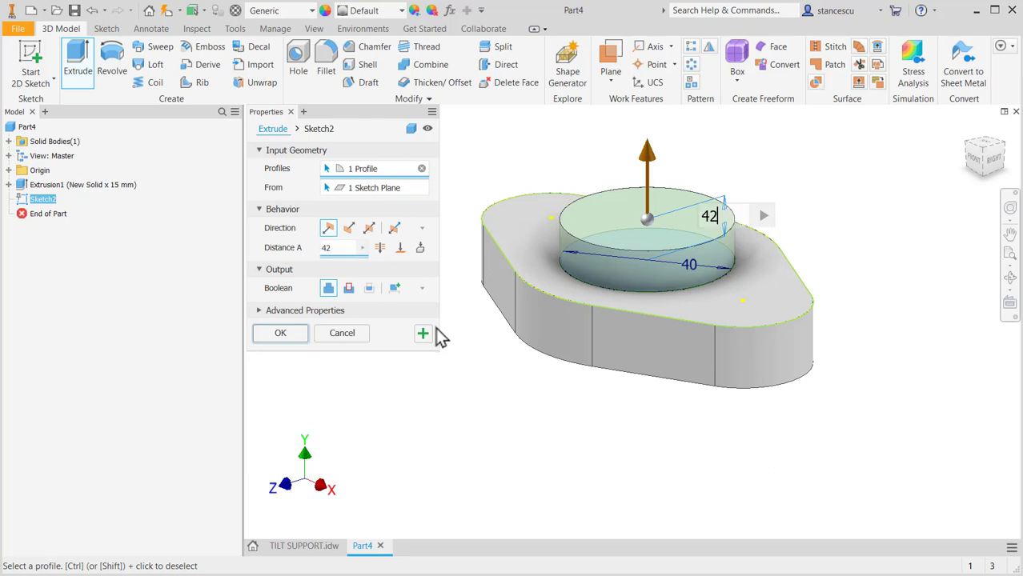
{"action": "type", "text": "-15"}
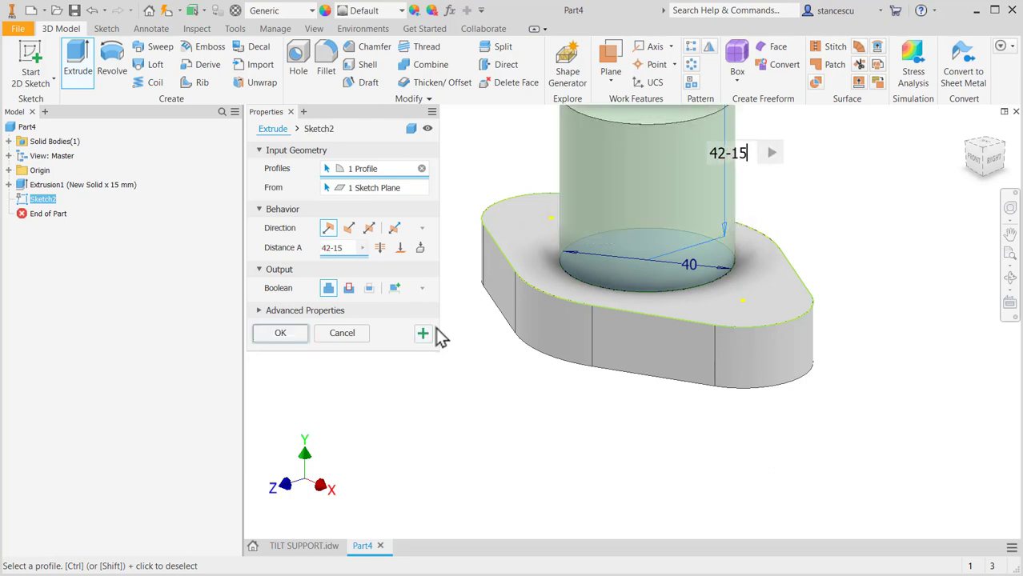
{"action": "left_click", "coordinate": [272, 336]}
Step: Check the fillet radius in TILT SUPPORT.idw, then fillet the edge between boss and base plate in Part4 with a 4 mm radius
{"action": "left_click", "coordinate": [308, 551]}
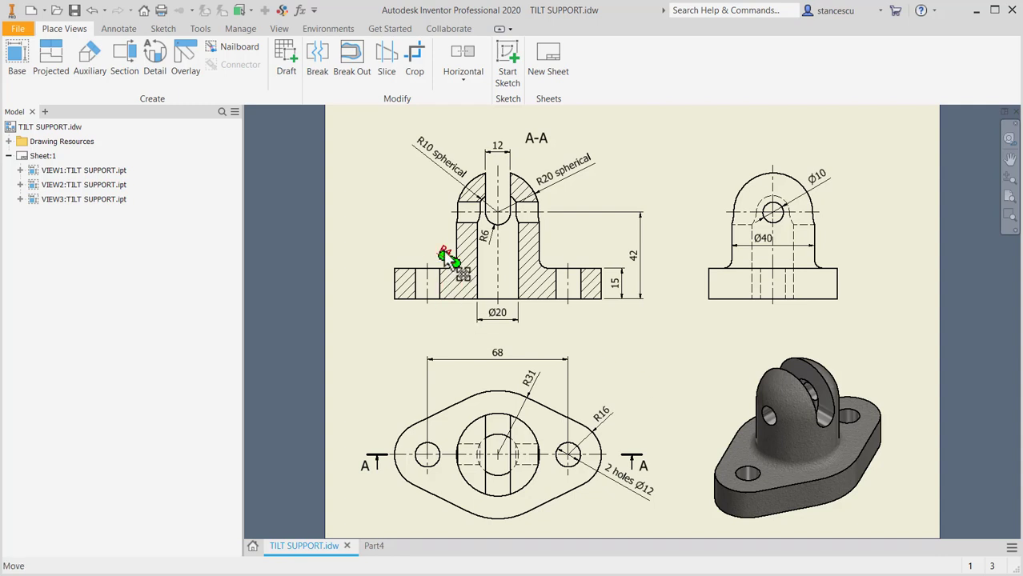
{"action": "left_click", "coordinate": [372, 546]}
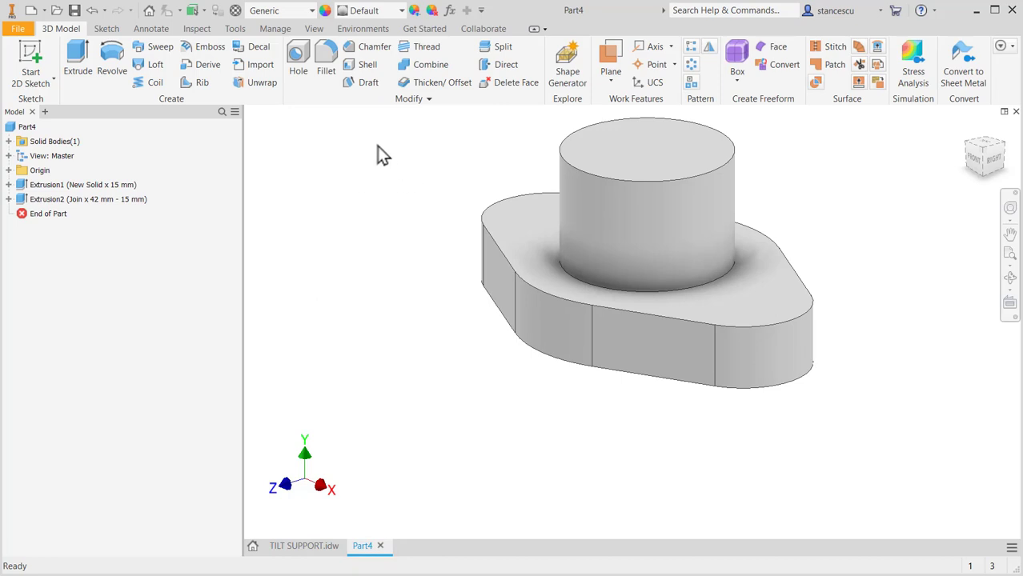
{"action": "left_click", "coordinate": [638, 288]}
{"action": "left_click", "coordinate": [652, 281]}
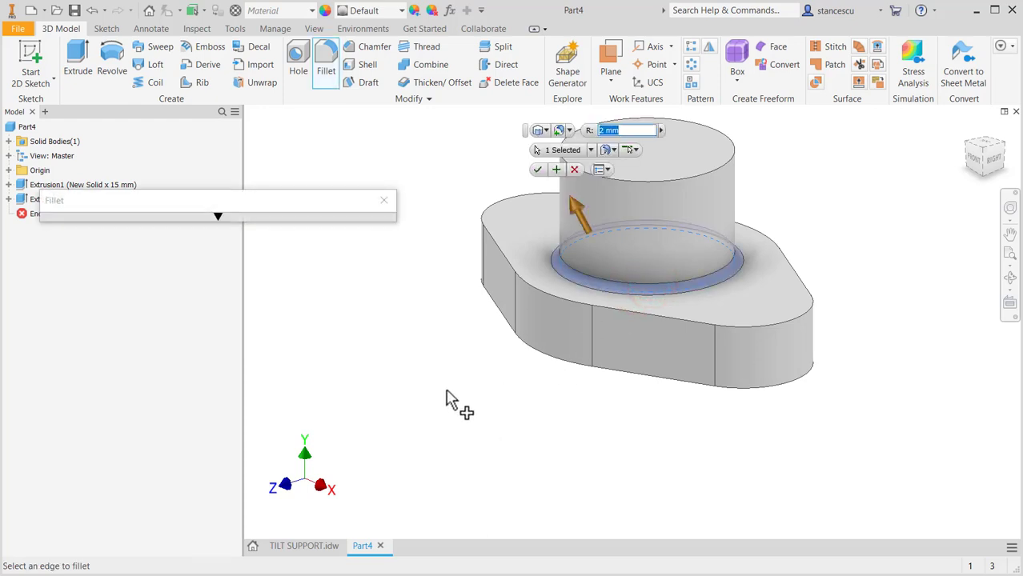
{"action": "left_click", "coordinate": [539, 170]}
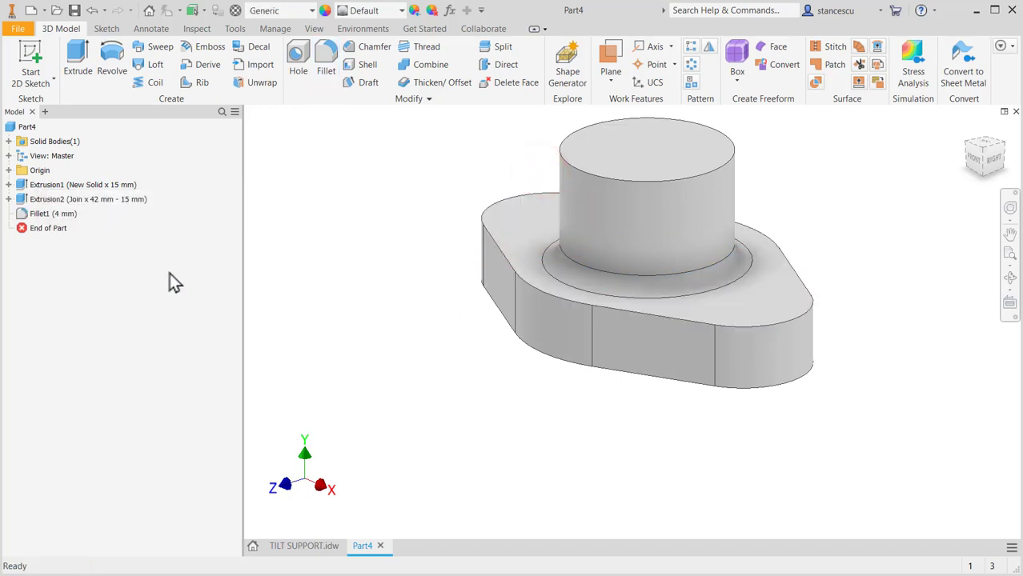
Step: Start a sketch on the XY plane with sliced graphics and project the boss's top edge into it
{"action": "left_click", "coordinate": [8, 171]}
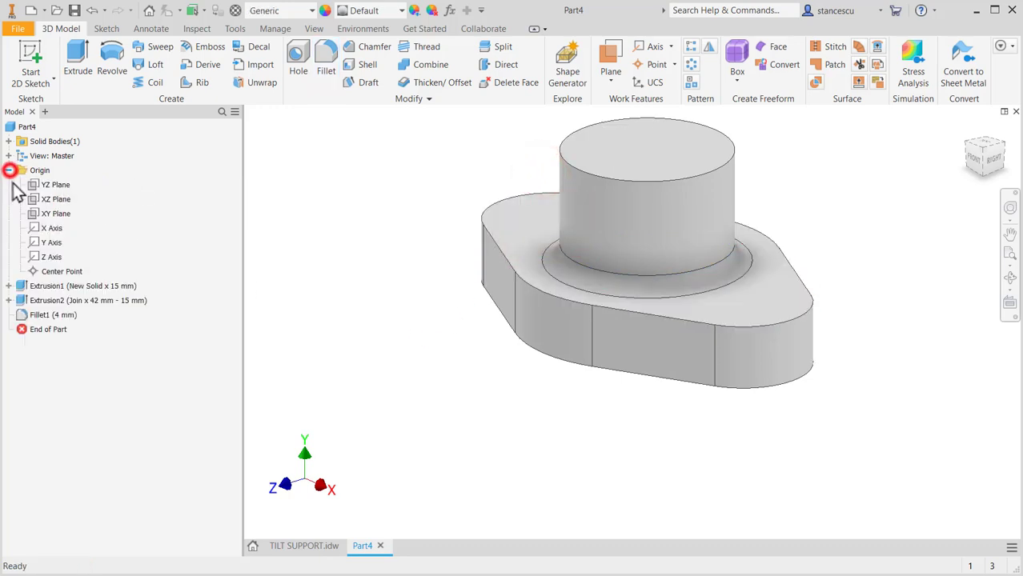
{"action": "left_click", "coordinate": [37, 214]}
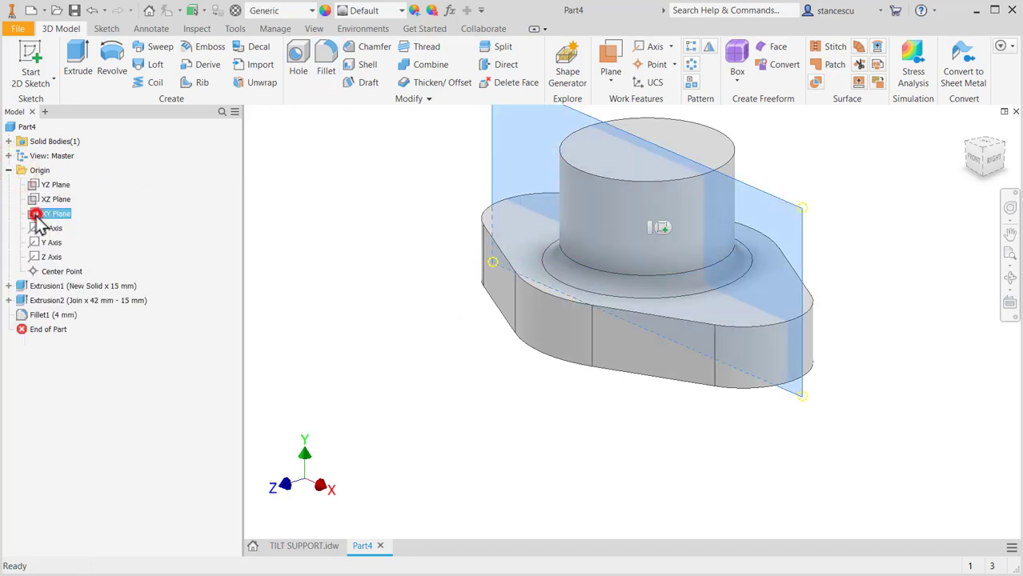
{"action": "left_click", "coordinate": [658, 230]}
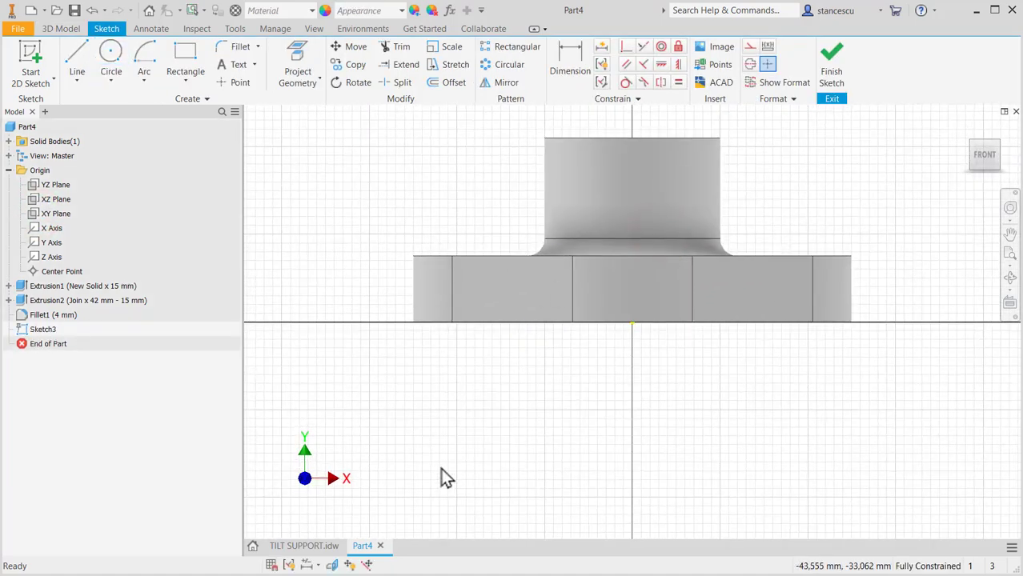
{"action": "key", "text": "F7"}
{"action": "middle_click_drag", "start_coordinate": [694, 427], "coordinate": [680, 521]}
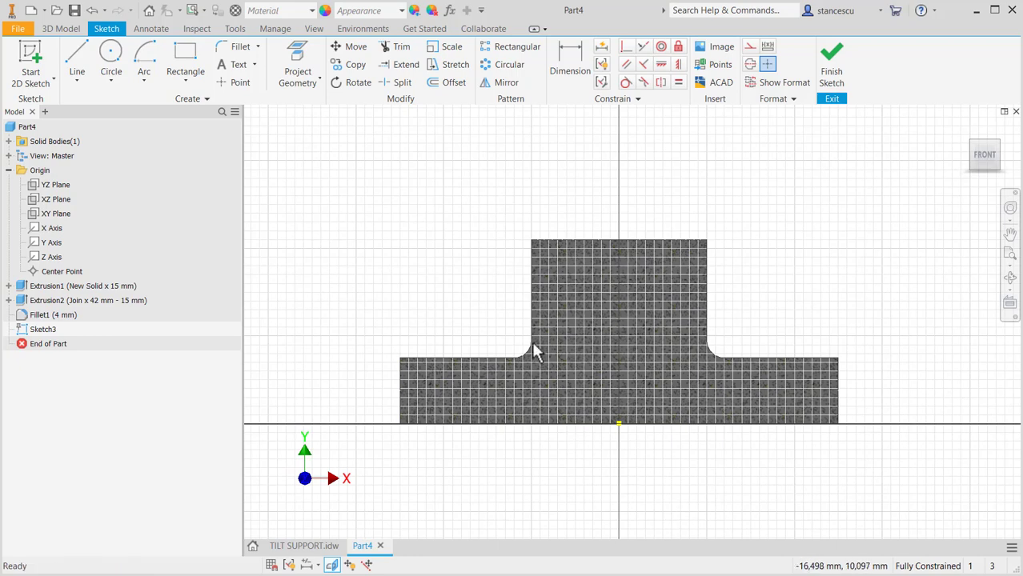
{"action": "key", "text": "a"}
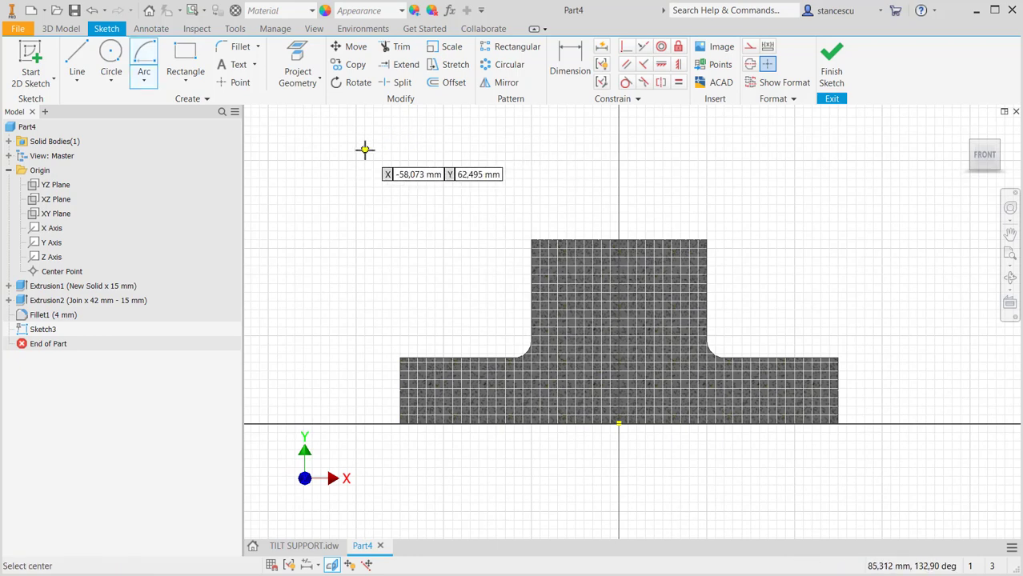
{"action": "left_click", "coordinate": [306, 64]}
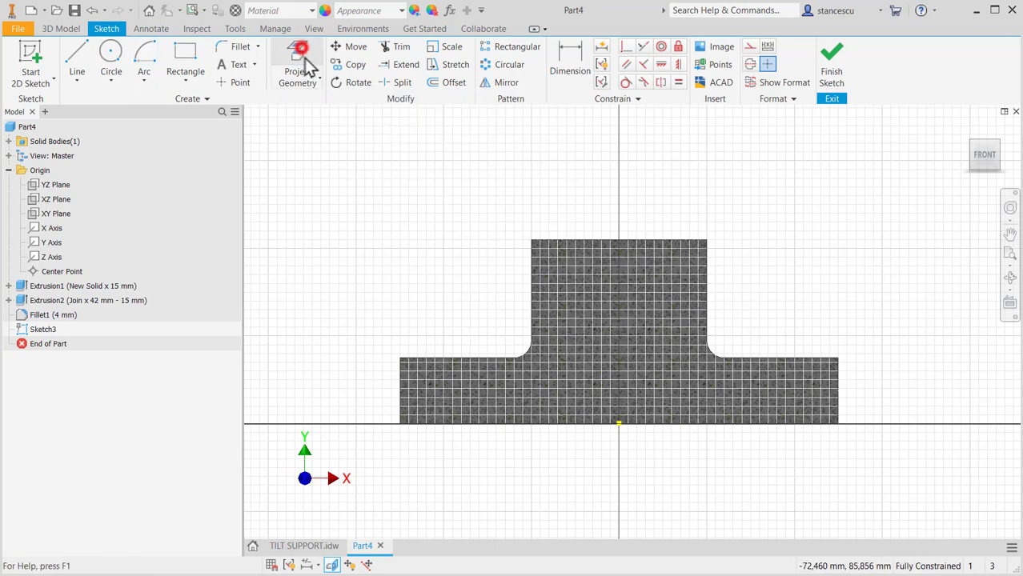
{"action": "left_click", "coordinate": [590, 241]}
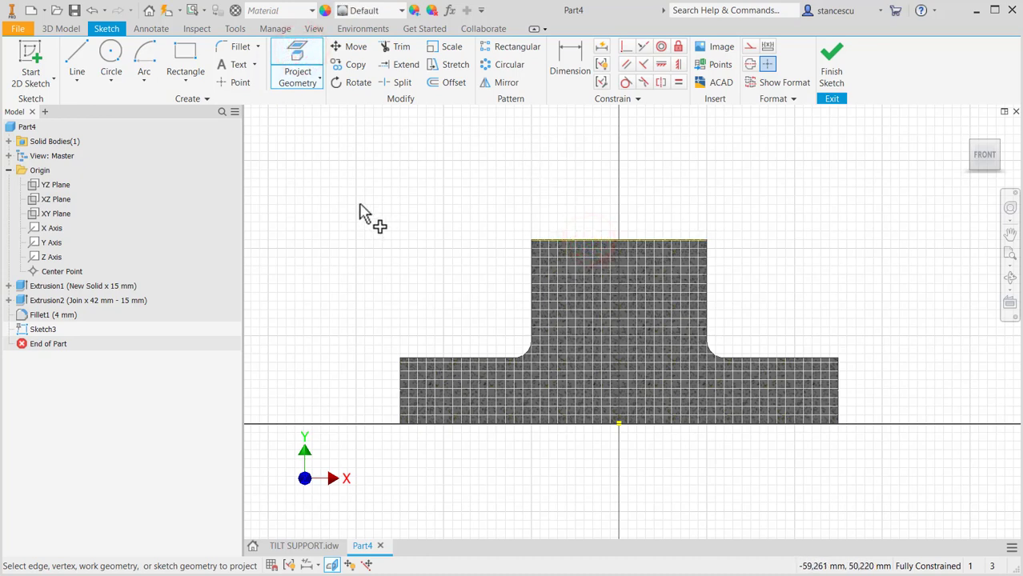
Step: Draw a center-point arc from the projected edge's midpoint, starting at its end, and align the other endpoint vertically with the center
{"action": "left_click", "coordinate": [141, 64]}
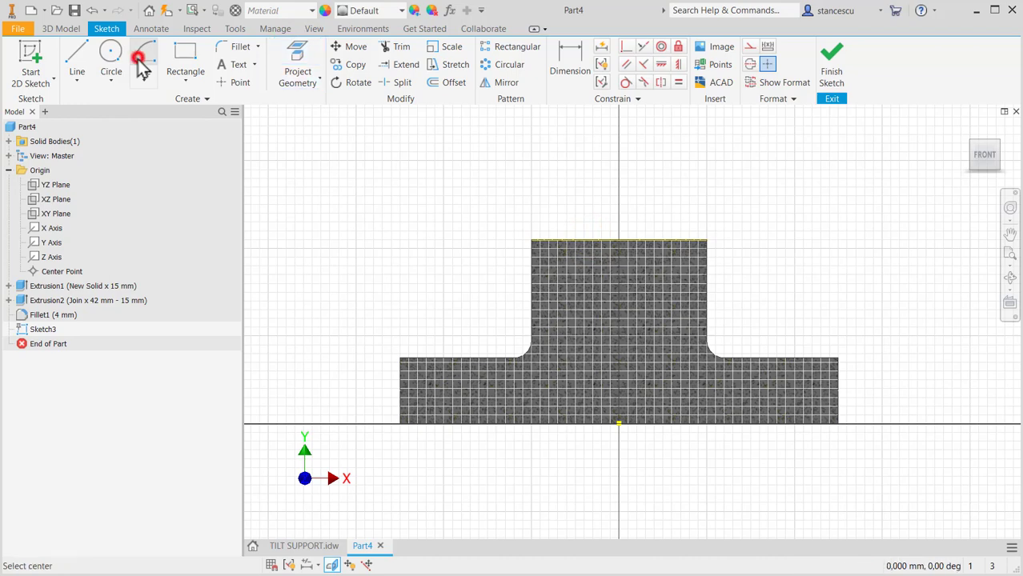
{"action": "left_click", "coordinate": [619, 239]}
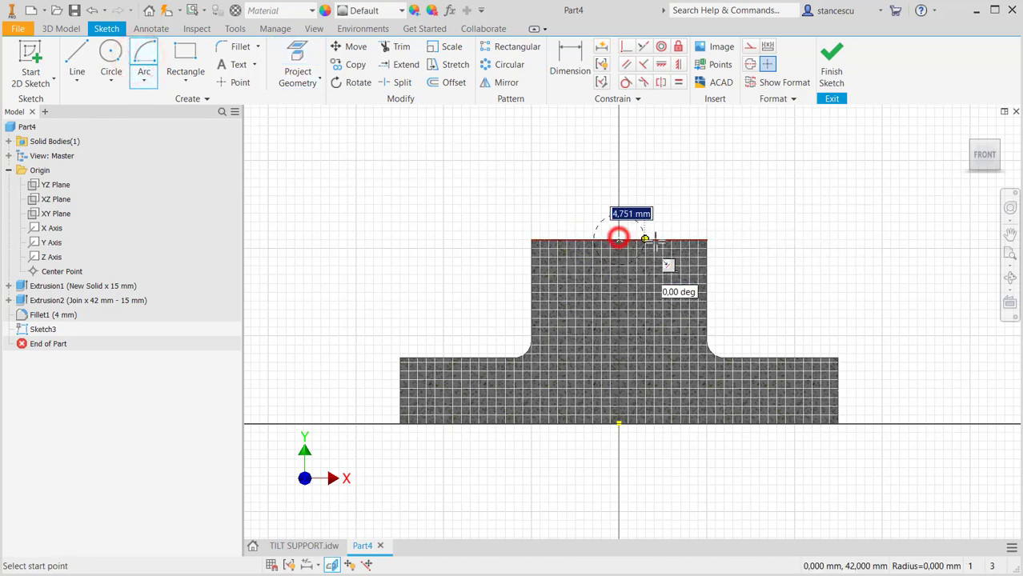
{"action": "left_click", "coordinate": [706, 239]}
{"action": "left_click", "coordinate": [598, 151]}
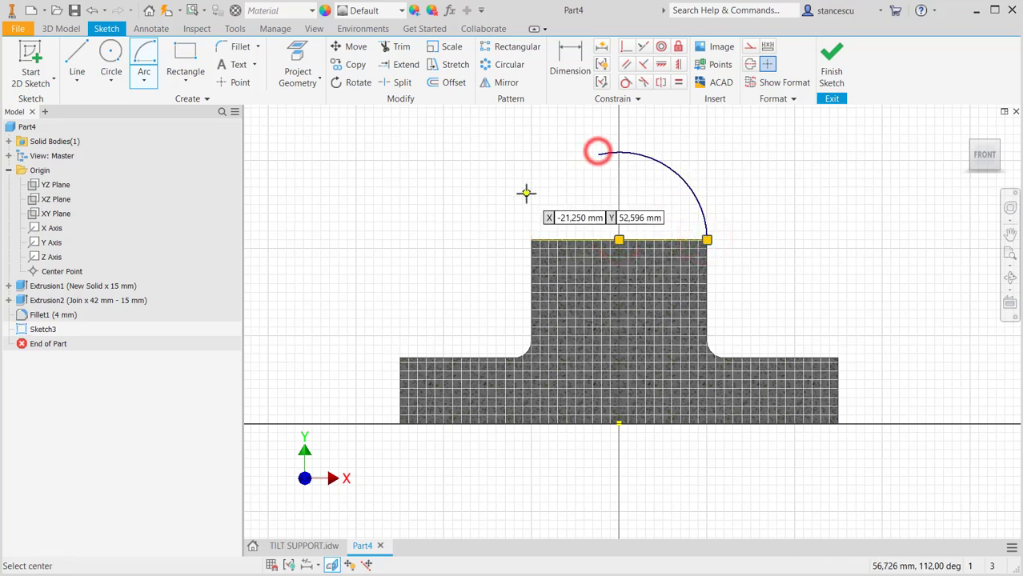
{"action": "left_click", "coordinate": [680, 63]}
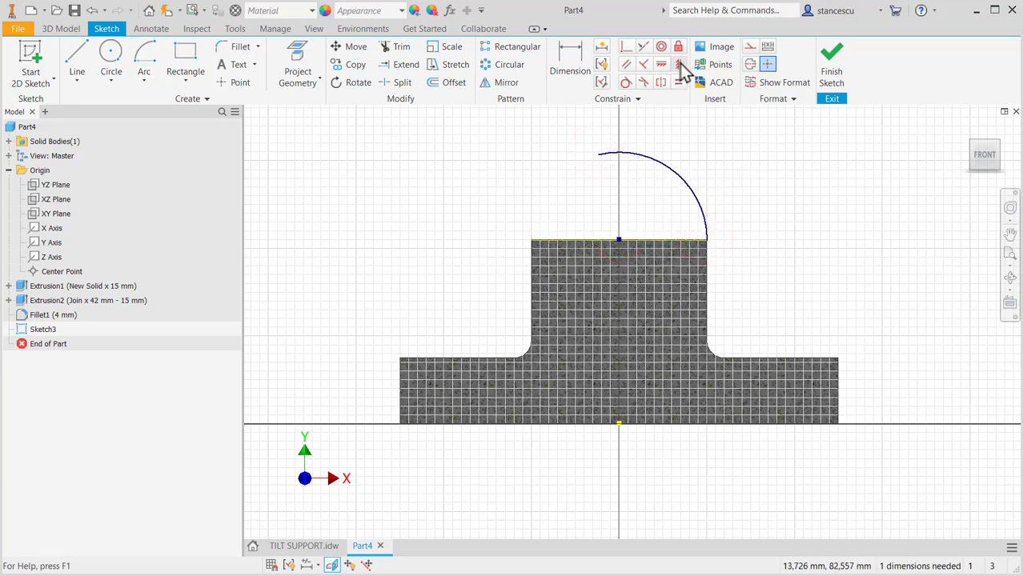
{"action": "left_click", "coordinate": [599, 152]}
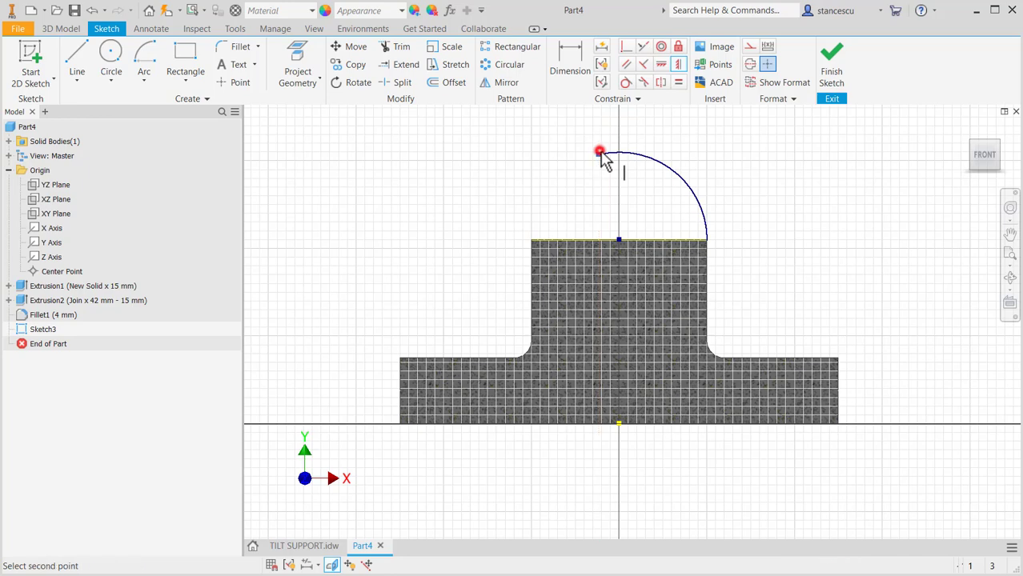
{"action": "left_click", "coordinate": [619, 240]}
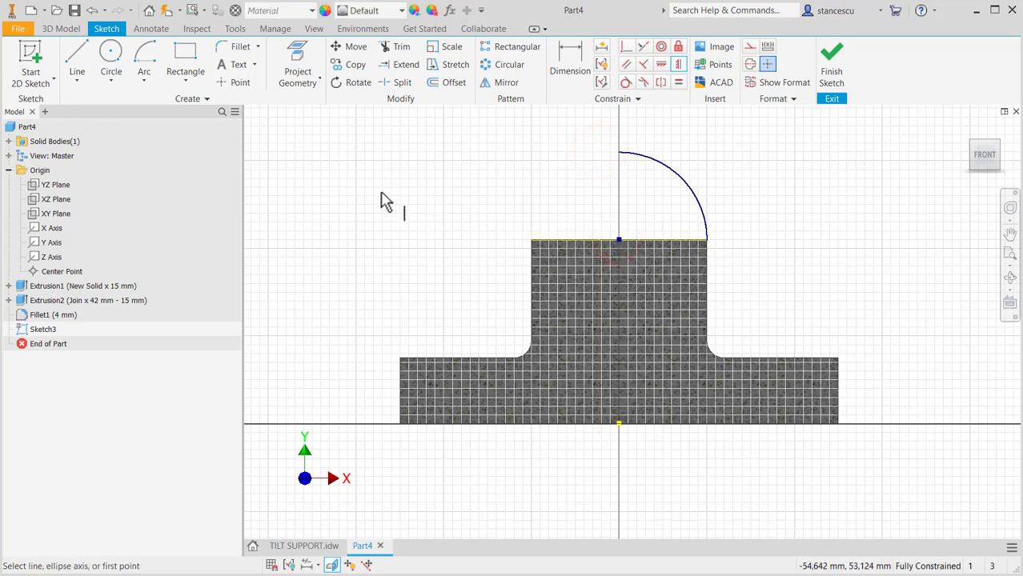
Step: Project the Y axis into the sketch as a centerline and finish the sketch
{"action": "left_click", "coordinate": [297, 60]}
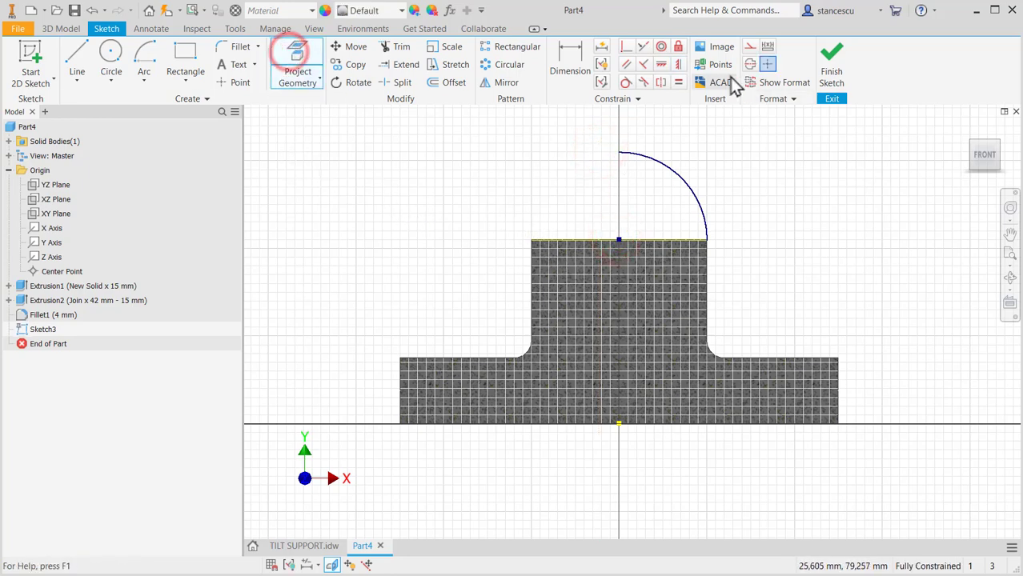
{"action": "left_click", "coordinate": [749, 65]}
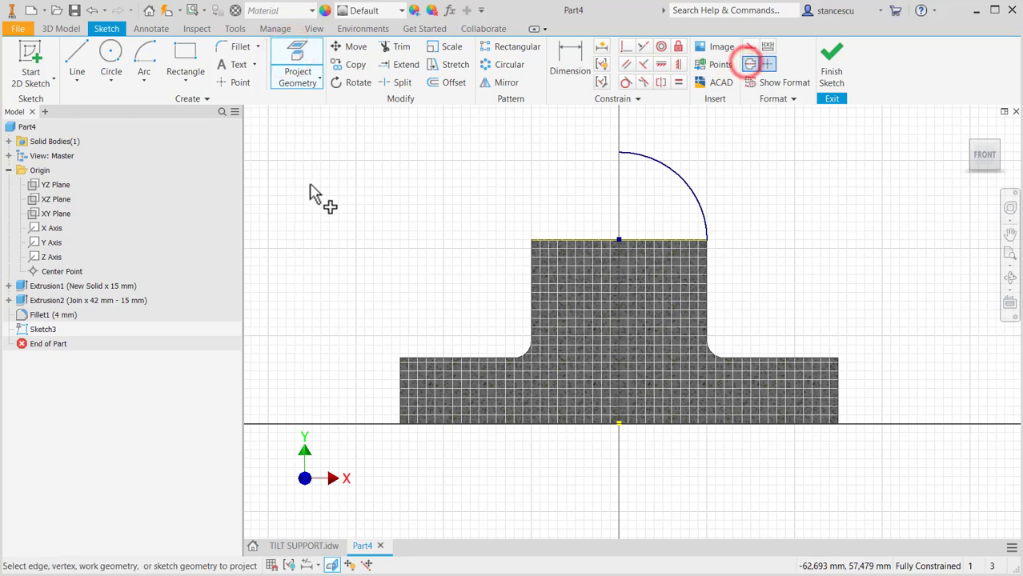
{"action": "left_click", "coordinate": [50, 243]}
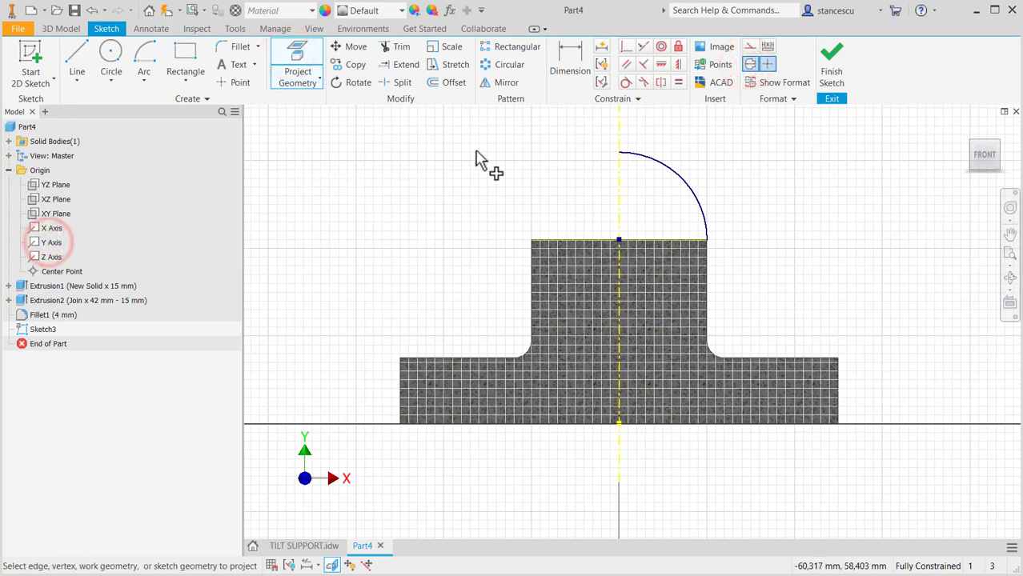
{"action": "left_click", "coordinate": [756, 70]}
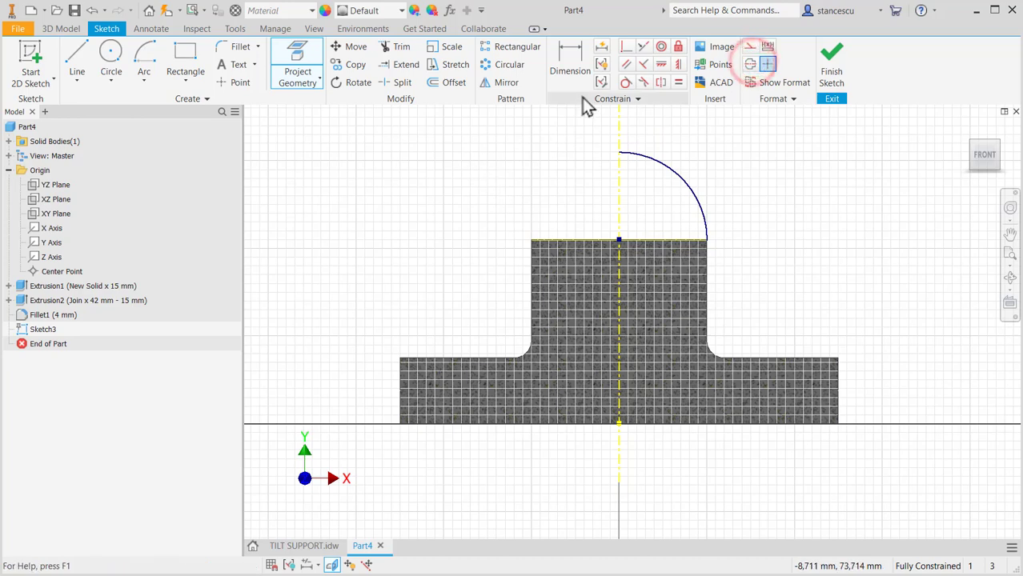
{"action": "left_click", "coordinate": [842, 68]}
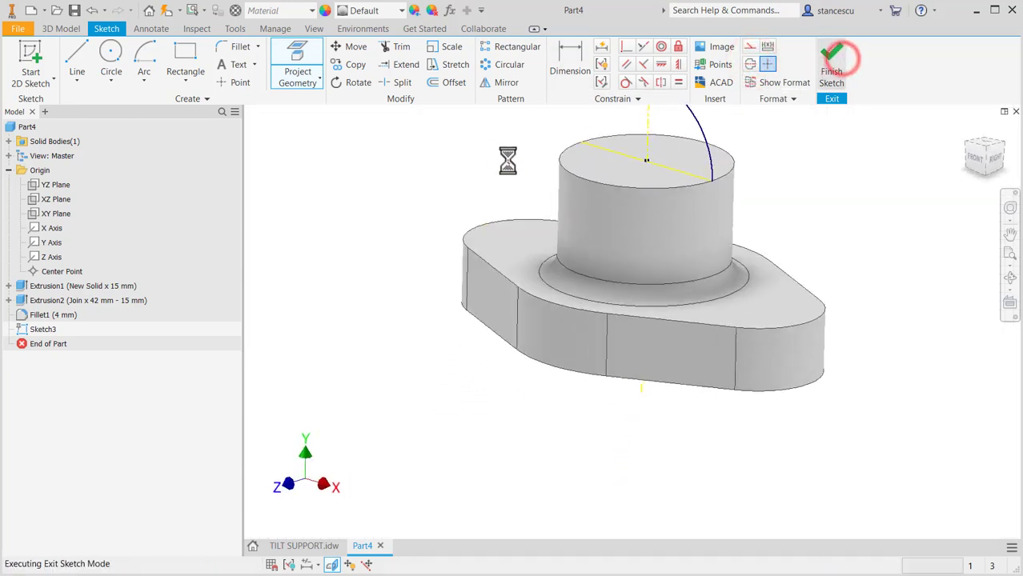
{"action": "middle_click_drag", "start_coordinate": [498, 164], "coordinate": [506, 279]}
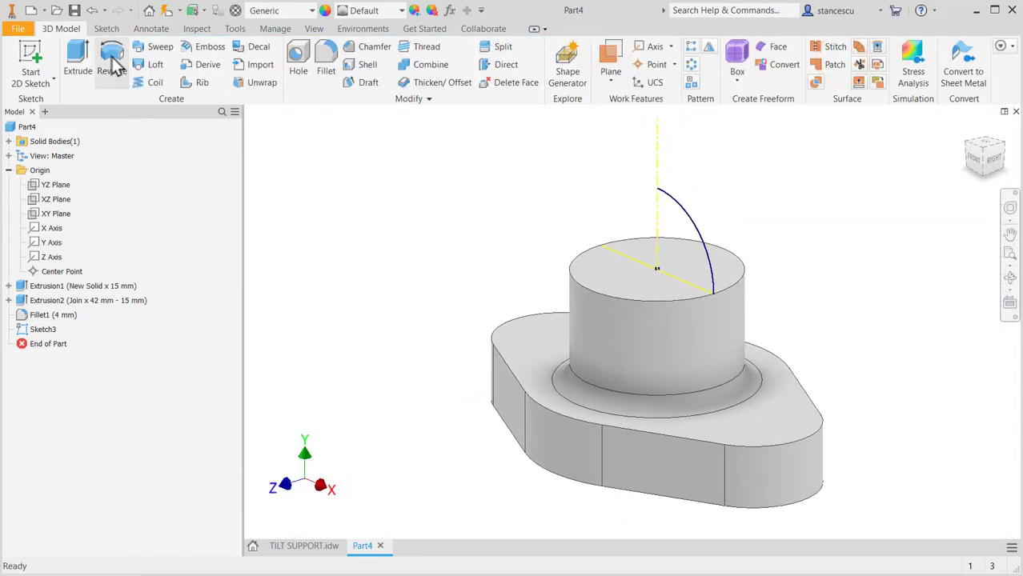
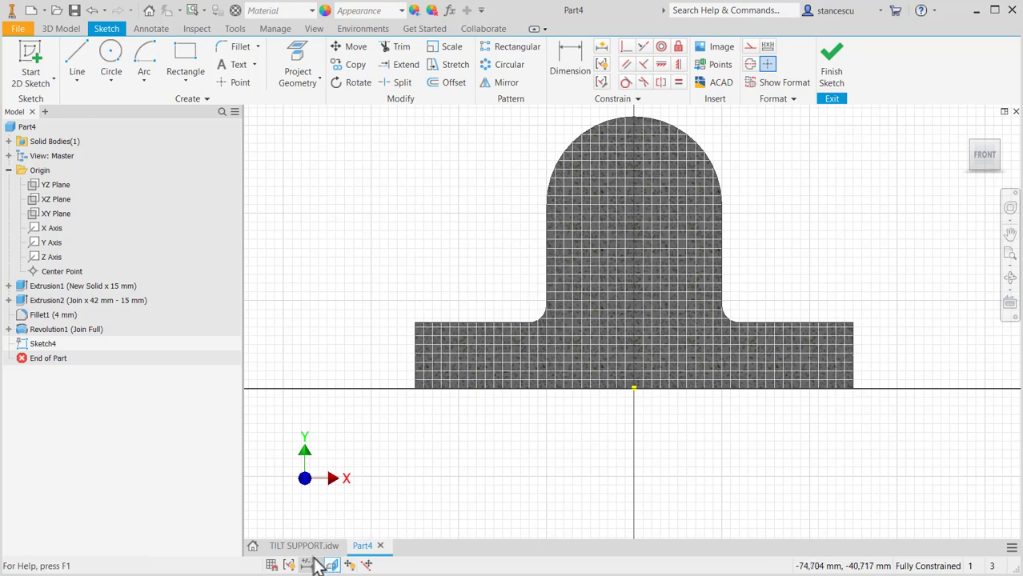
Step: Check the inner bore dimensions in TILT SUPPORT.idw and project the dome's outline arc into the new sketch in Part4
{"action": "left_click", "coordinate": [318, 549]}
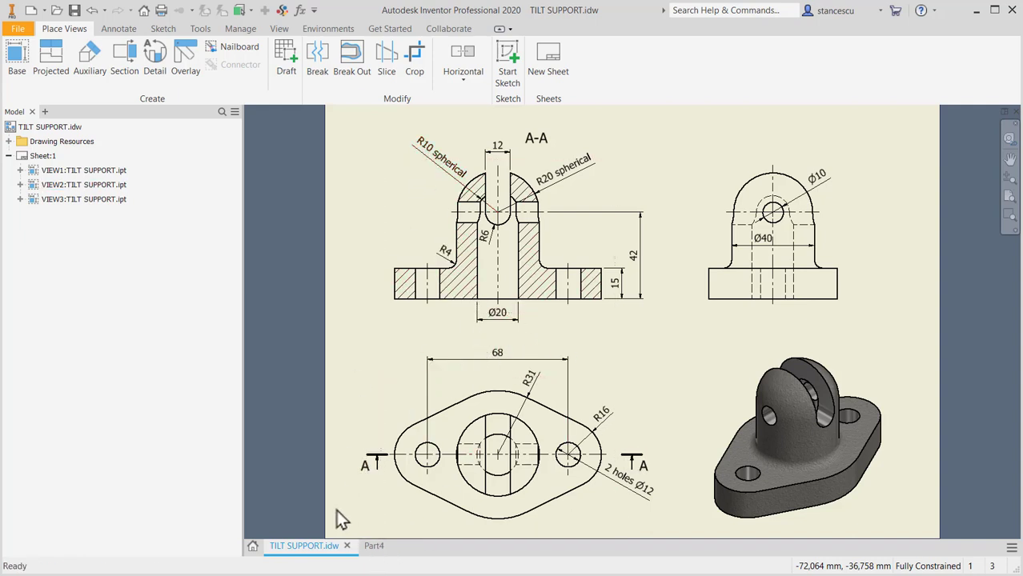
{"action": "left_click", "coordinate": [379, 548]}
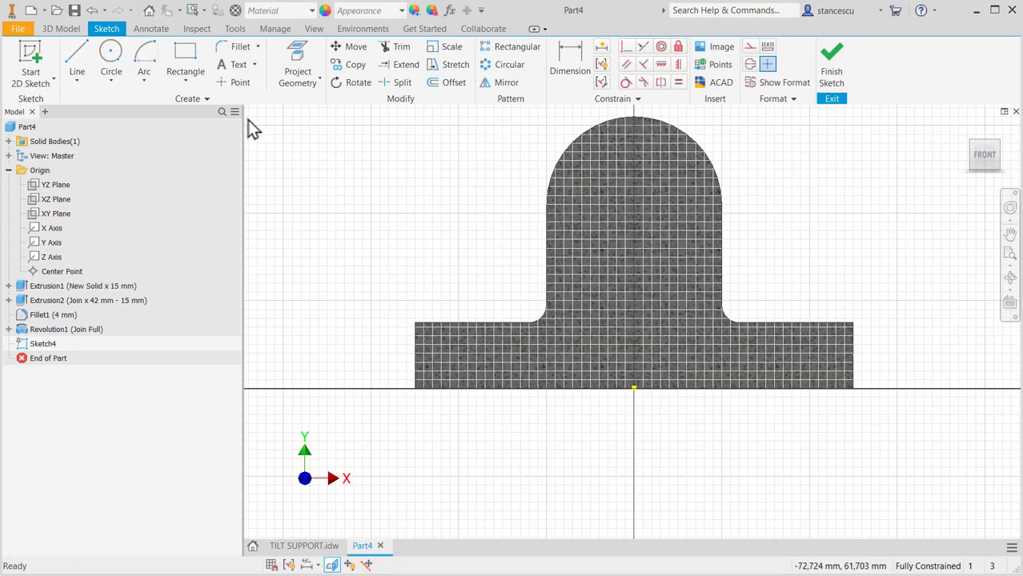
{"action": "left_click", "coordinate": [304, 70]}
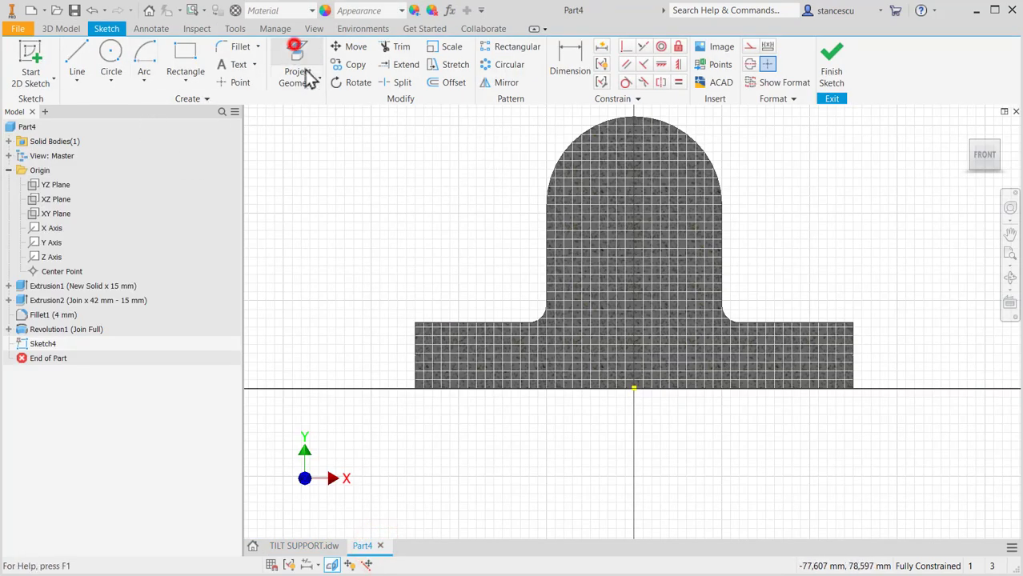
{"action": "left_click", "coordinate": [621, 121]}
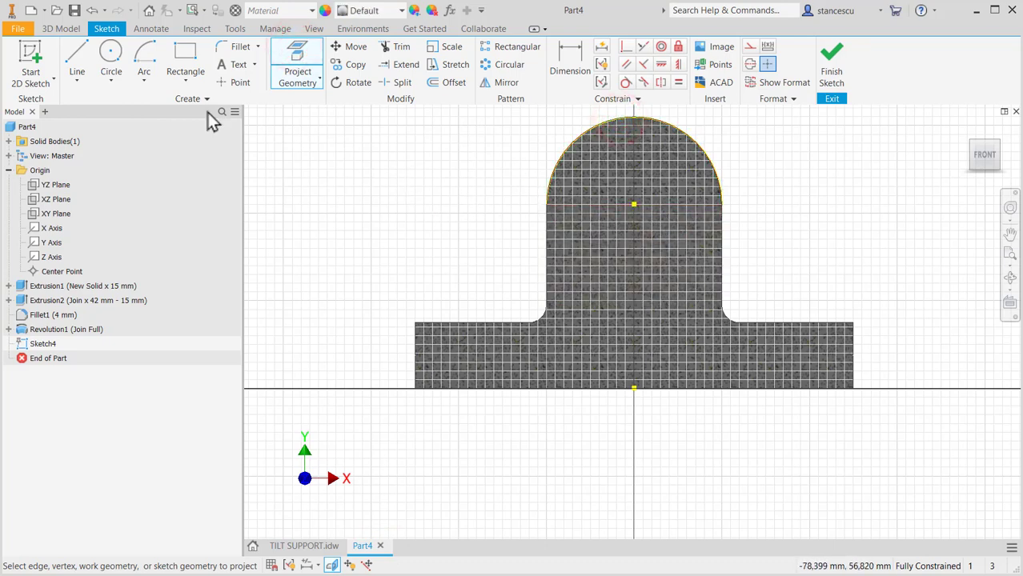
Step: Draw a vertical line from the base's bottom edge up to the dome's center height, continuing into a tangent arc toward the axis
{"action": "left_click", "coordinate": [77, 56]}
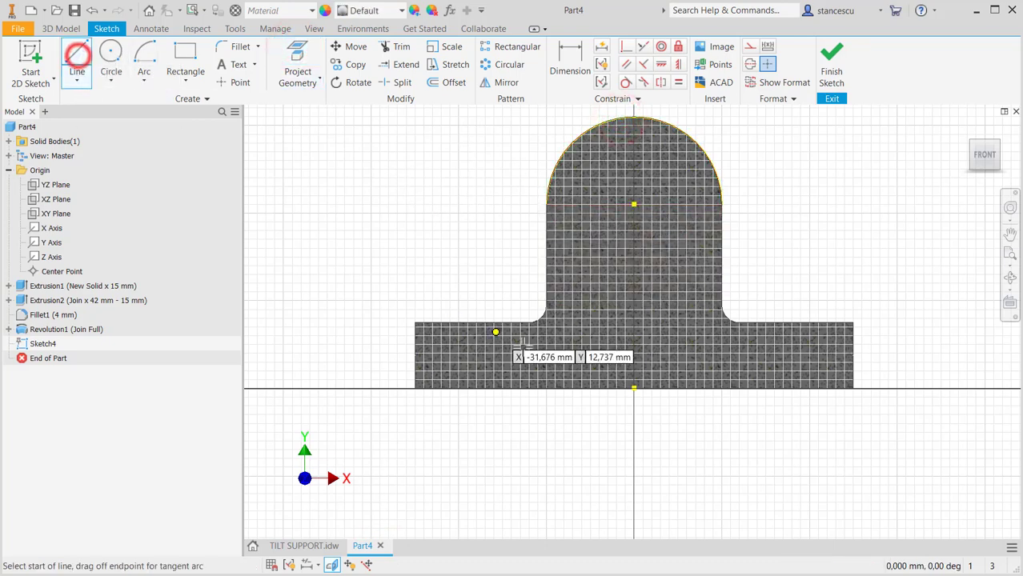
{"action": "left_click", "coordinate": [677, 389]}
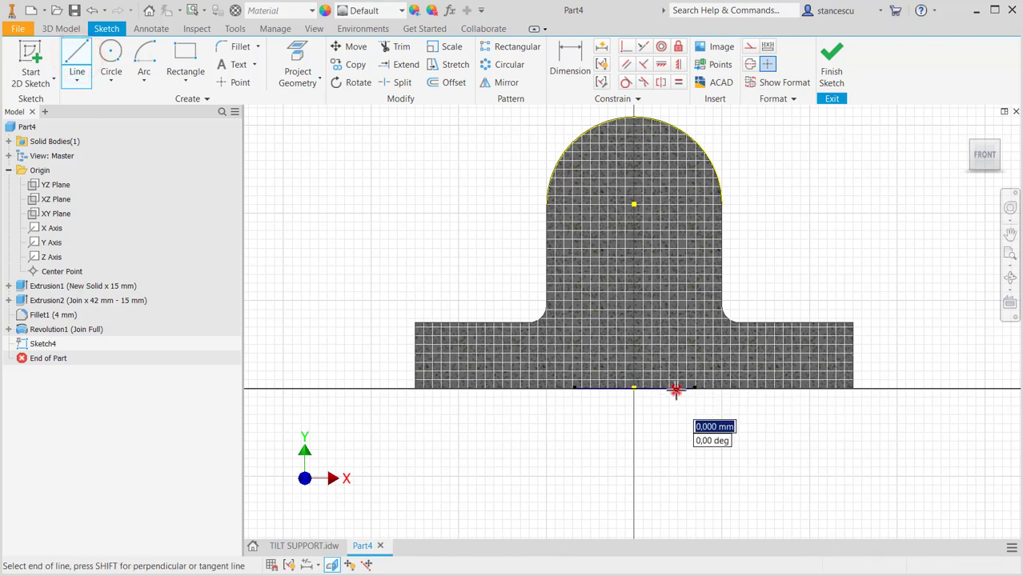
{"action": "left_click", "coordinate": [676, 204]}
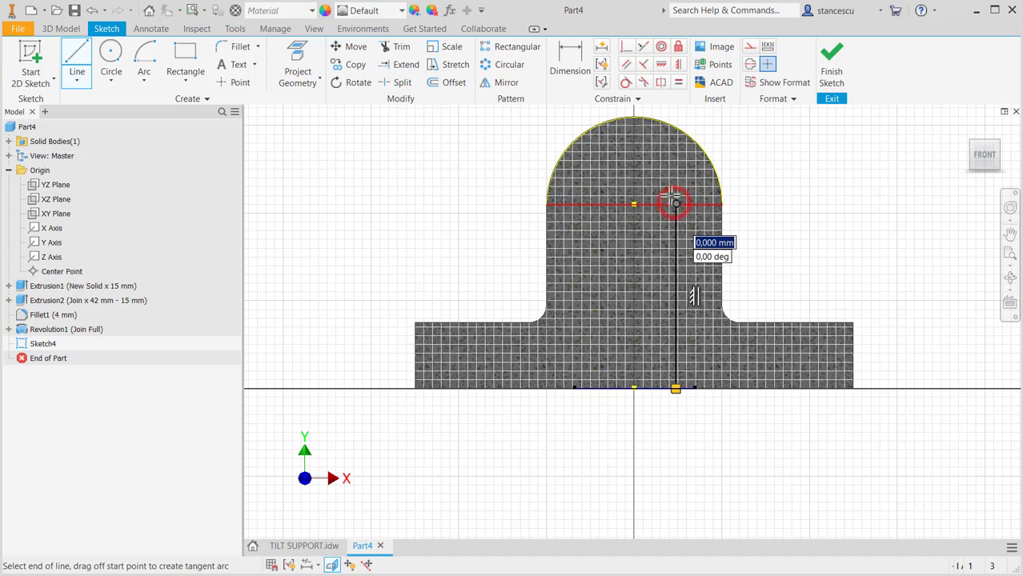
{"action": "left_click_drag", "start_coordinate": [676, 204], "coordinate": [635, 170]}
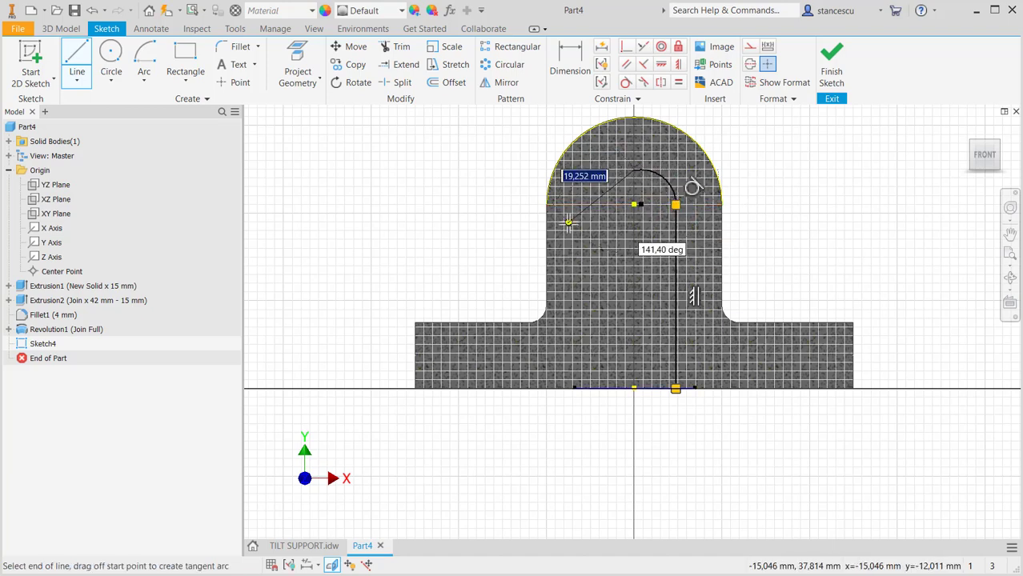
{"action": "right_click", "coordinate": [497, 218]}
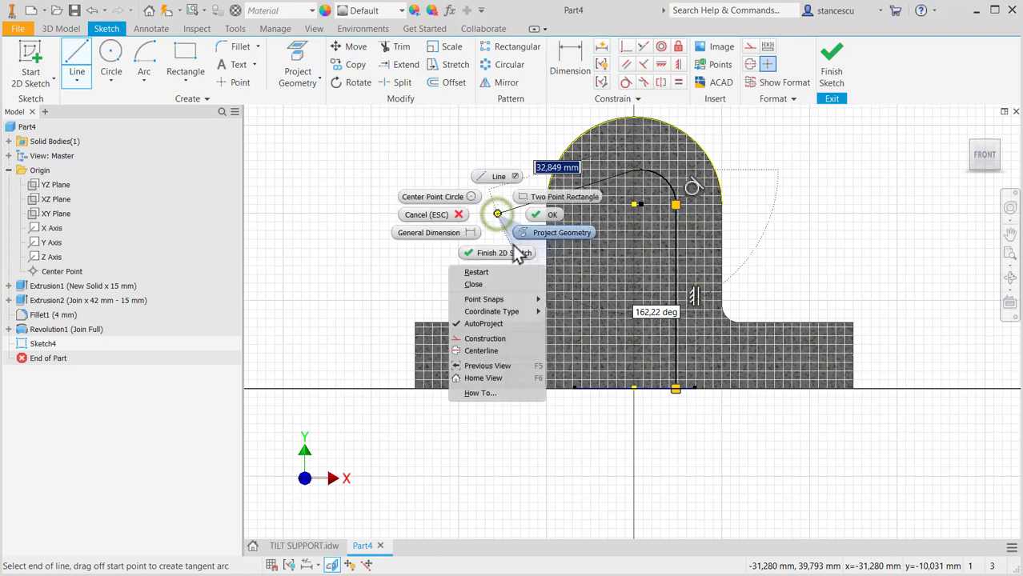
{"action": "left_click", "coordinate": [505, 272]}
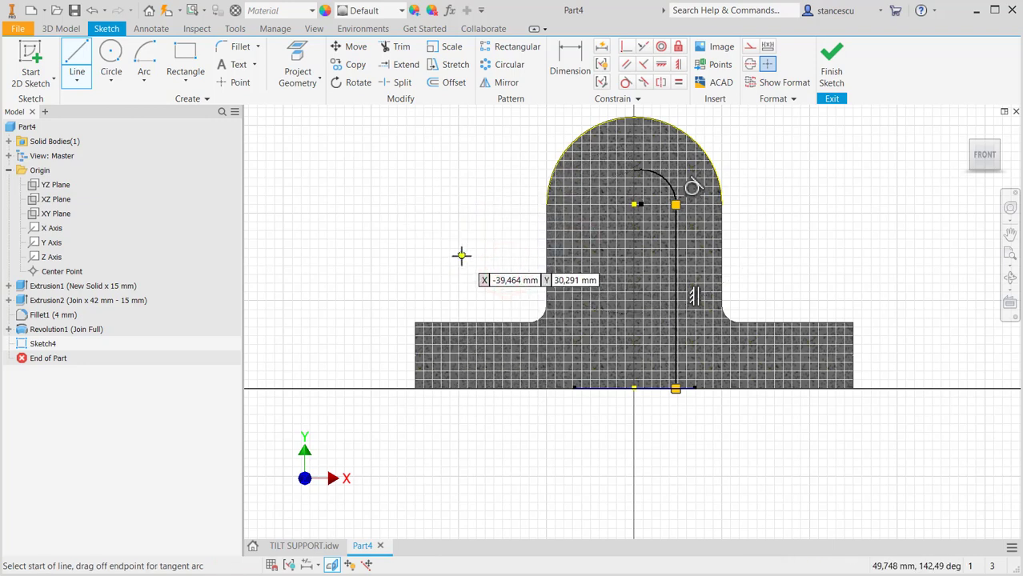
Step: Make the bore arc's center coincident with the center point of the projected dome arc
{"action": "left_click", "coordinate": [679, 64]}
{"action": "scroll", "coordinate": [633, 217], "scroll_direction": "up", "scroll_amount": 4}
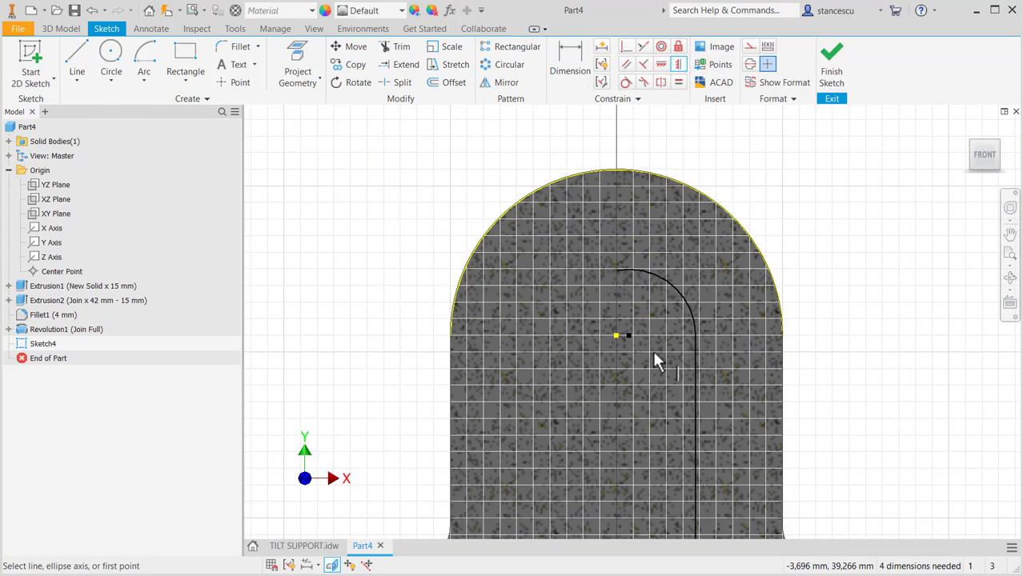
{"action": "left_click", "coordinate": [626, 45]}
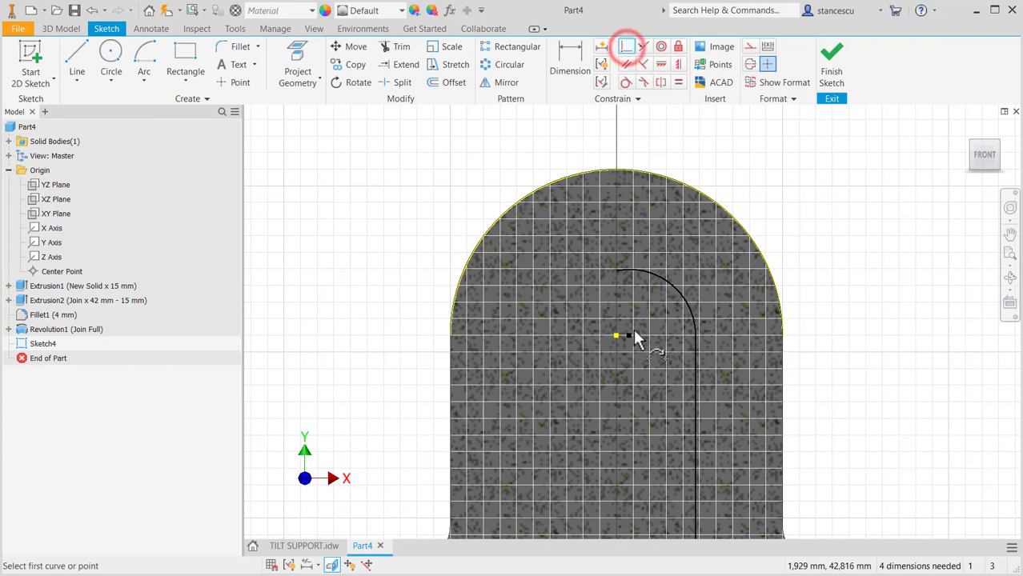
{"action": "left_click", "coordinate": [623, 337]}
{"action": "left_click", "coordinate": [621, 336]}
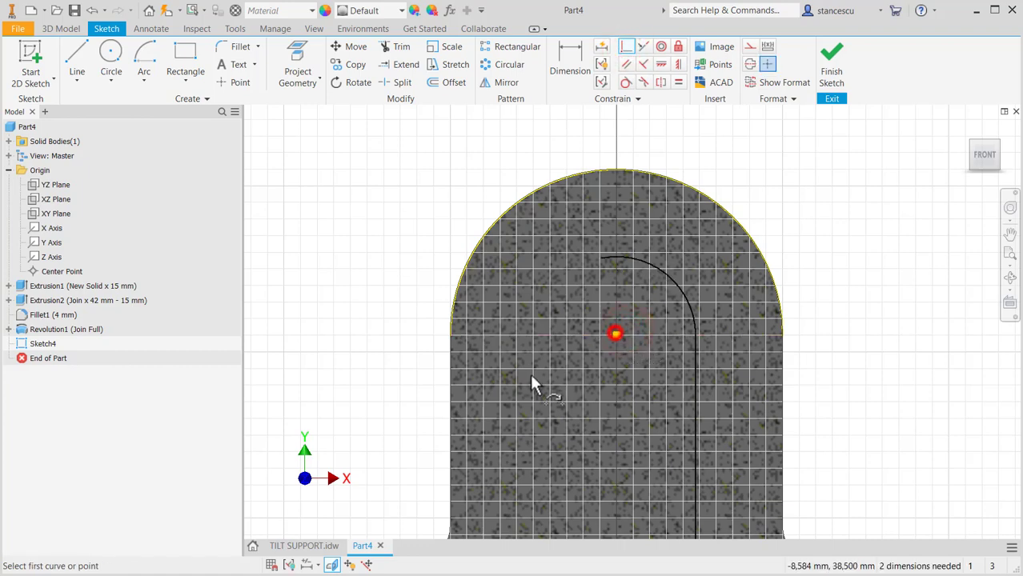
Step: Align the bore arc's free end vertically with the arc's center point
{"action": "middle_click_drag", "start_coordinate": [548, 315], "coordinate": [565, 266]}
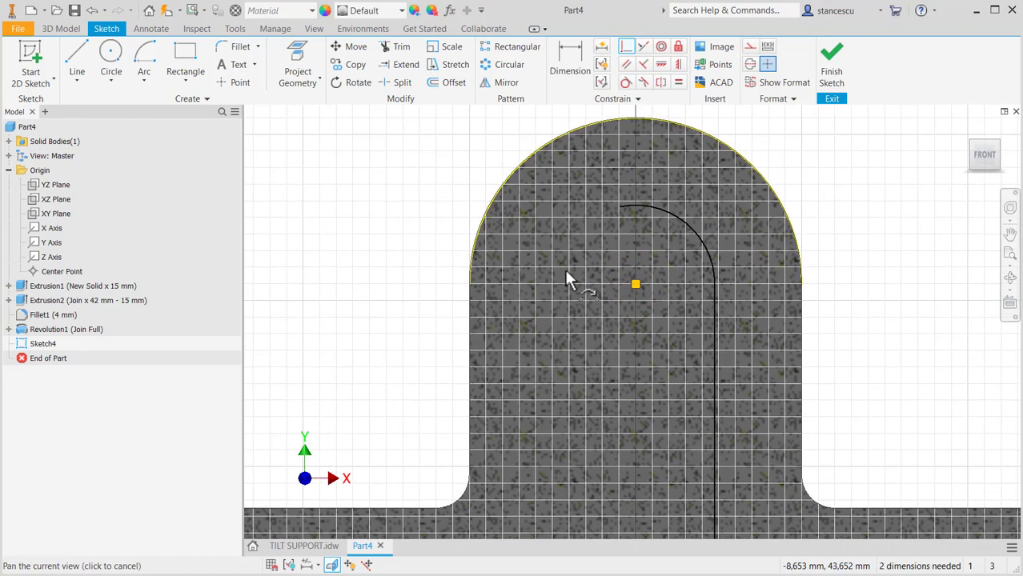
{"action": "left_click", "coordinate": [679, 64]}
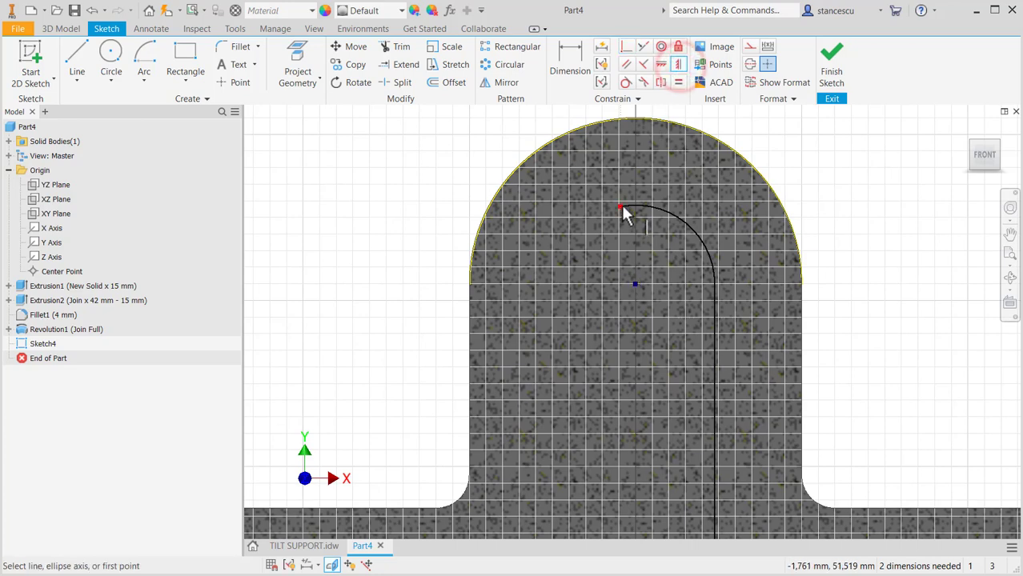
{"action": "left_click", "coordinate": [622, 210]}
{"action": "left_click", "coordinate": [634, 285]}
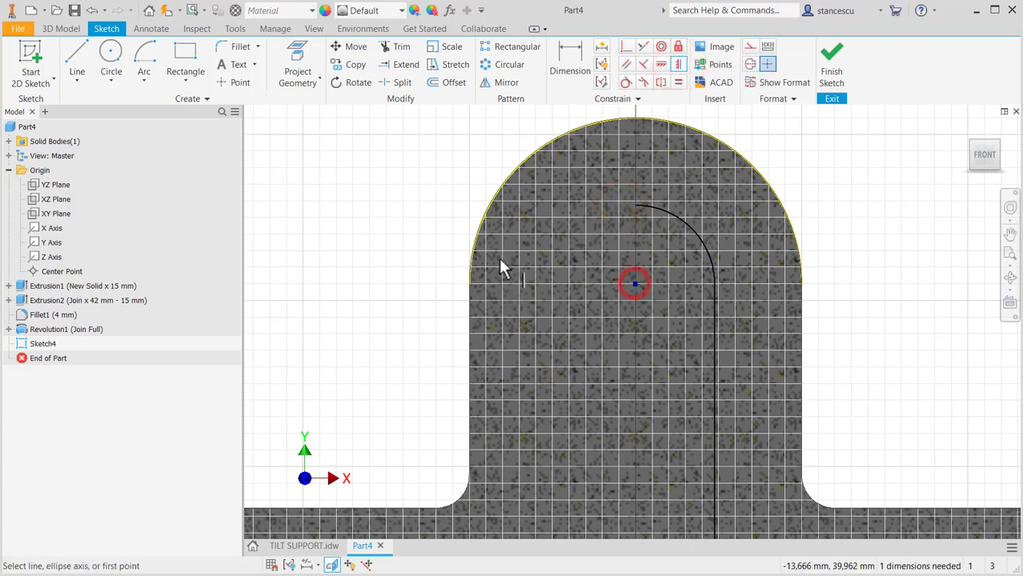
Step: Project the Y axis into the sketch as a centerline and turn the centerline format off again
{"action": "scroll", "coordinate": [500, 264], "scroll_direction": "down", "scroll_amount": 3}
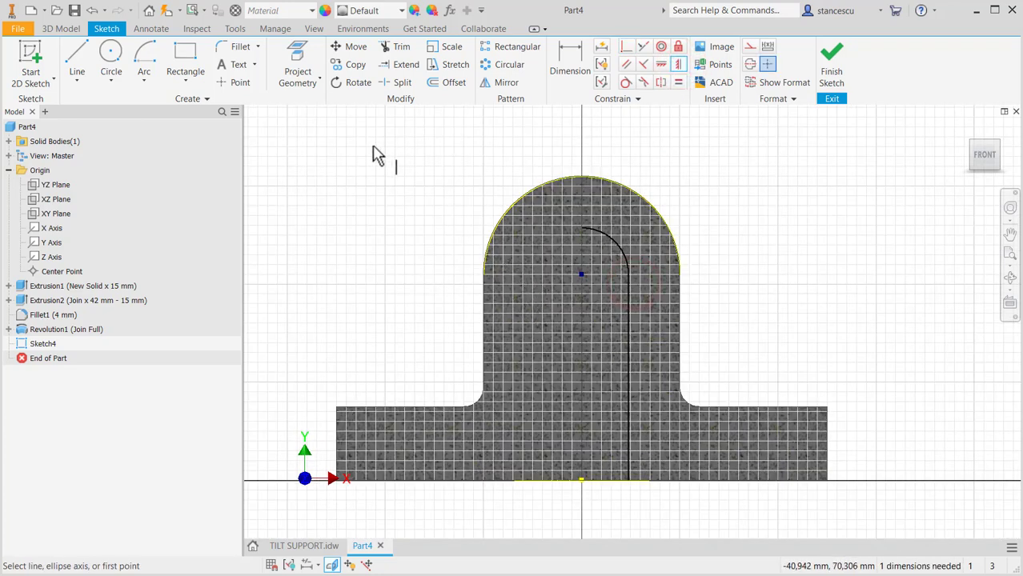
{"action": "left_click", "coordinate": [300, 64]}
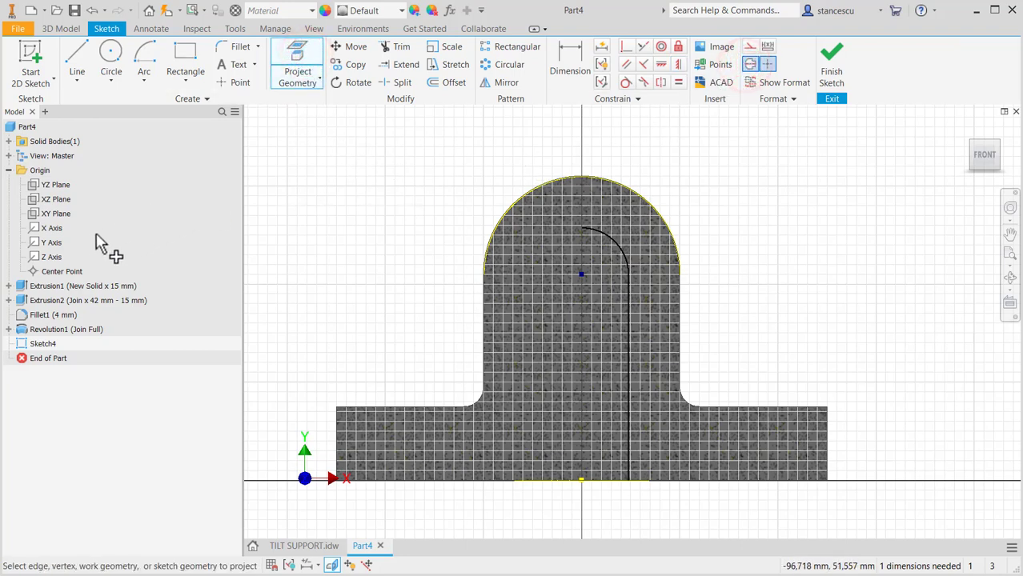
{"action": "left_click", "coordinate": [48, 242]}
{"action": "left_click", "coordinate": [40, 243]}
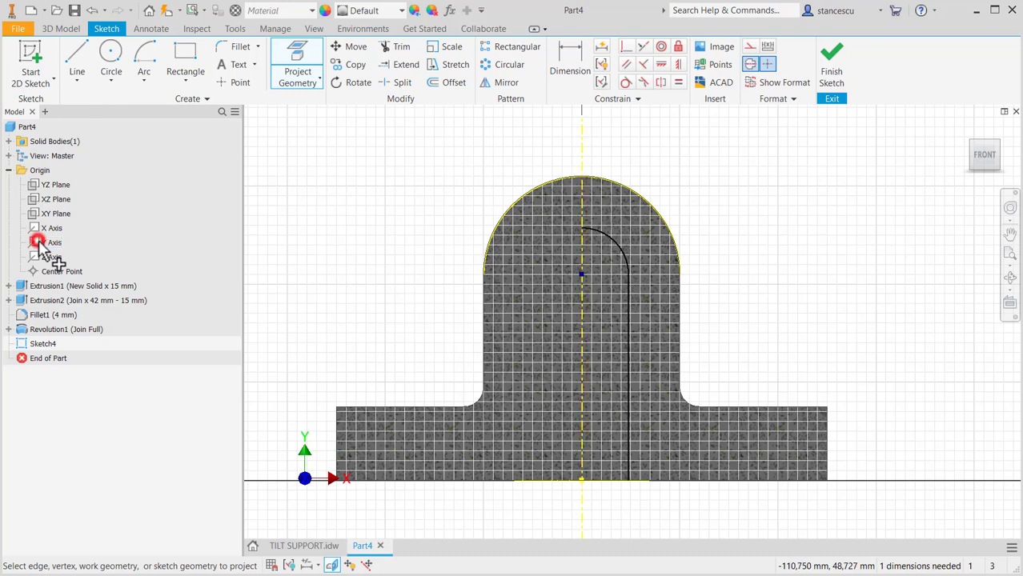
{"action": "left_click", "coordinate": [756, 62]}
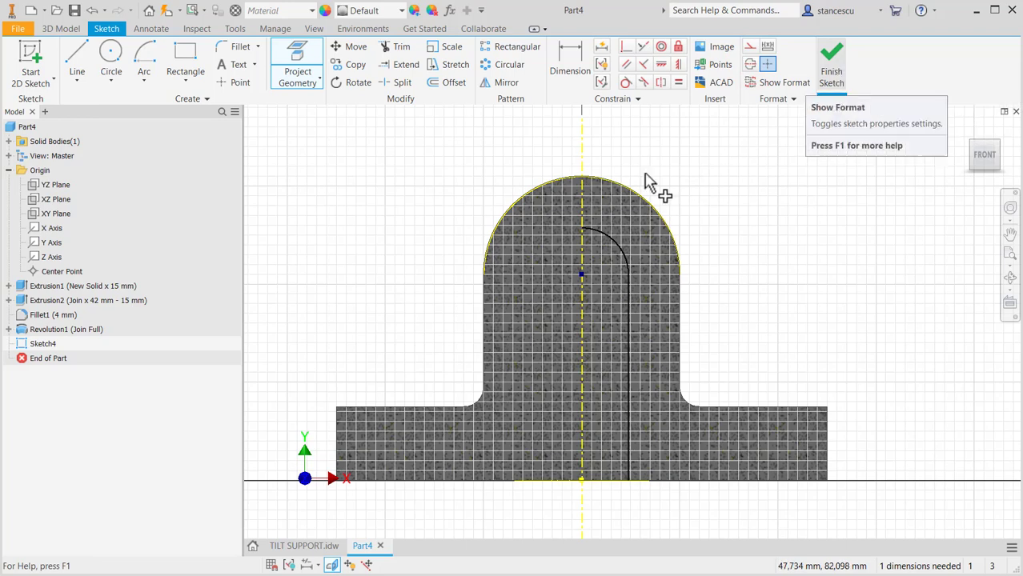
Step: Draw a line along the base's bottom edge from the centerline to the lower end of the vertical bore line
{"action": "left_click", "coordinate": [80, 57]}
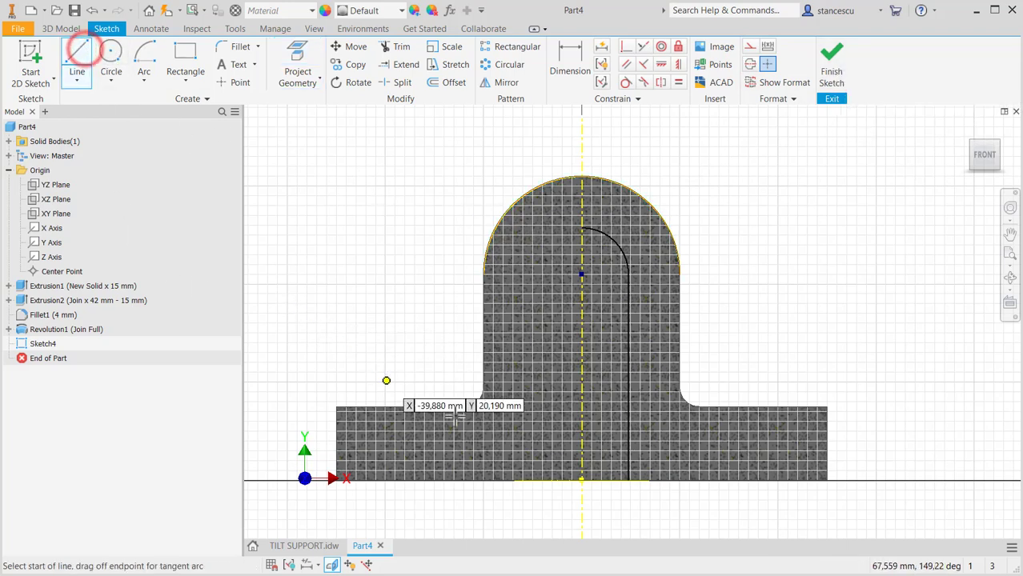
{"action": "left_click", "coordinate": [582, 480]}
{"action": "left_click", "coordinate": [629, 480]}
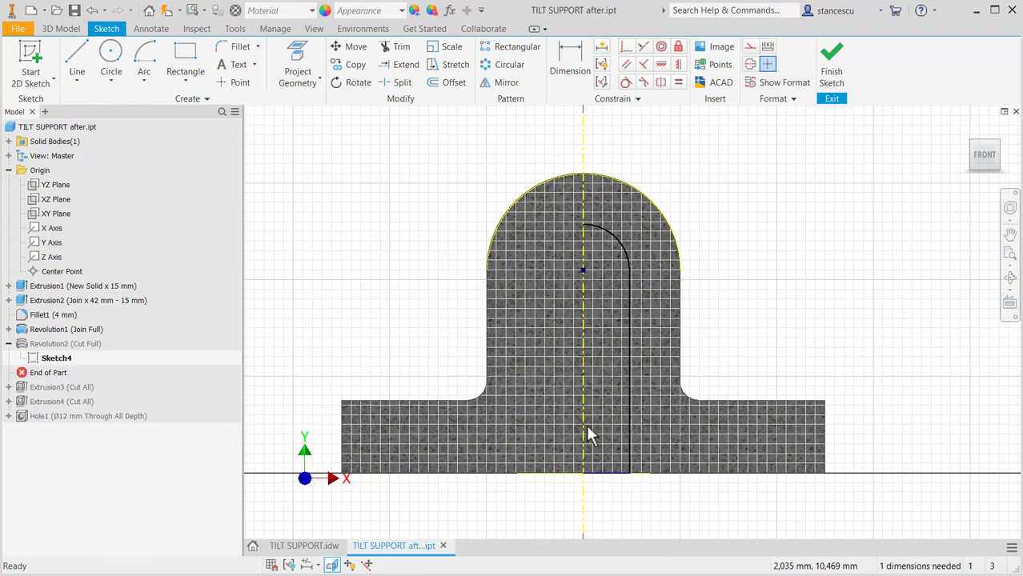
Step: Dimension the vertical bore line about the centerline as a 20 mm diameter and finish the sketch
{"action": "left_click", "coordinate": [570, 60]}
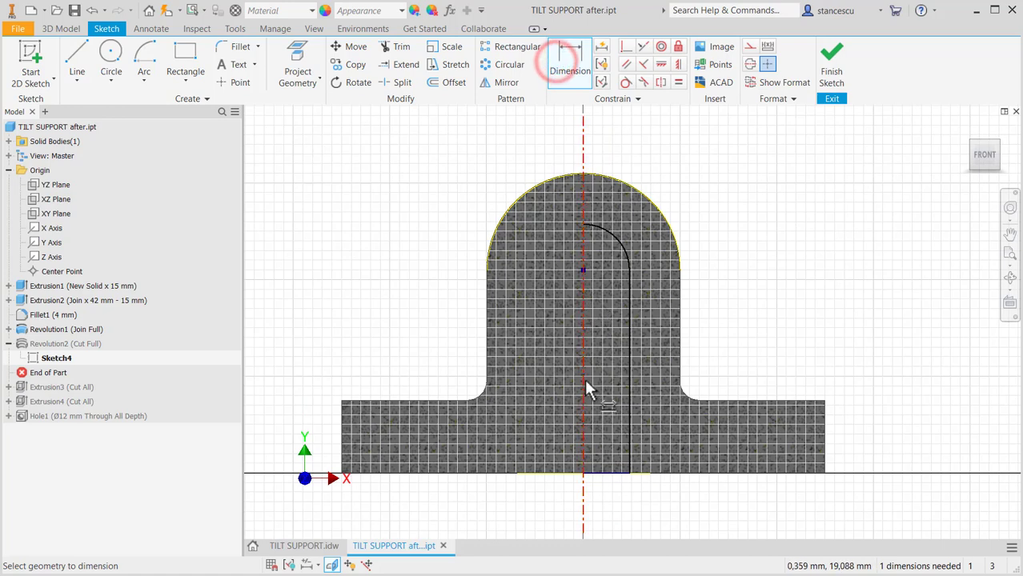
{"action": "left_click", "coordinate": [626, 385]}
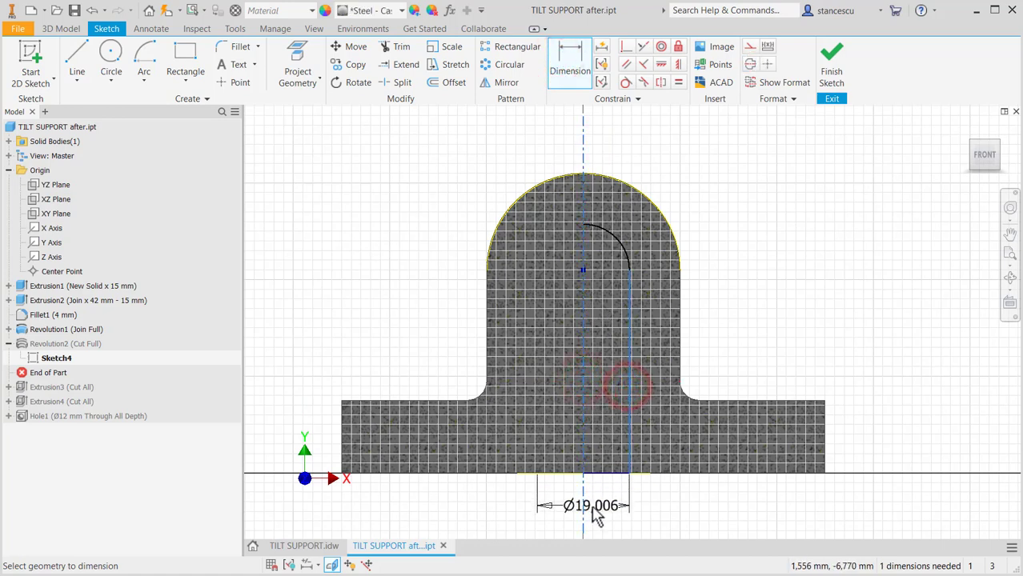
{"action": "left_click", "coordinate": [592, 506]}
{"action": "type", "text": "2"}
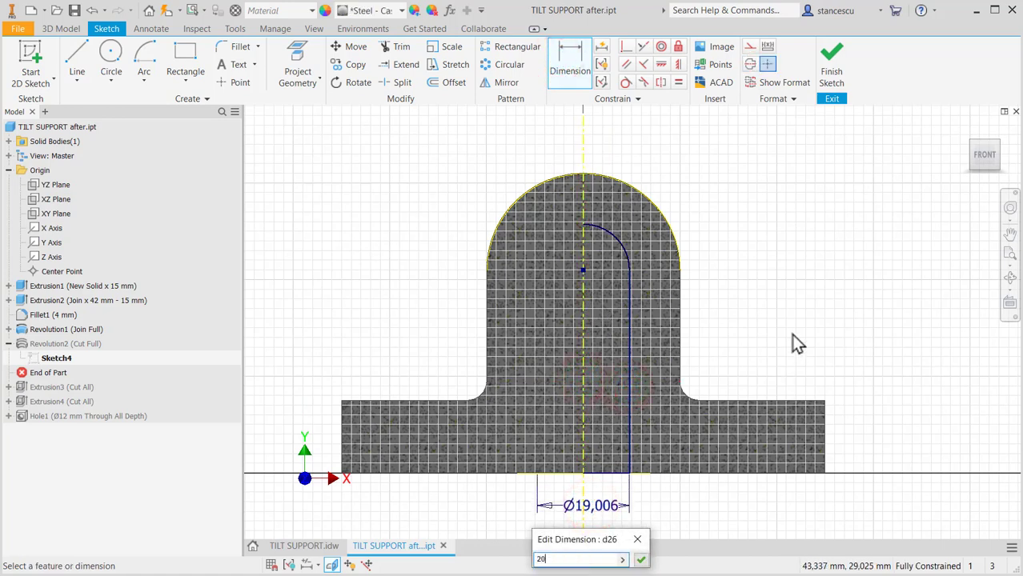
{"action": "type", "text": "0"}
{"action": "key", "text": "Return"}
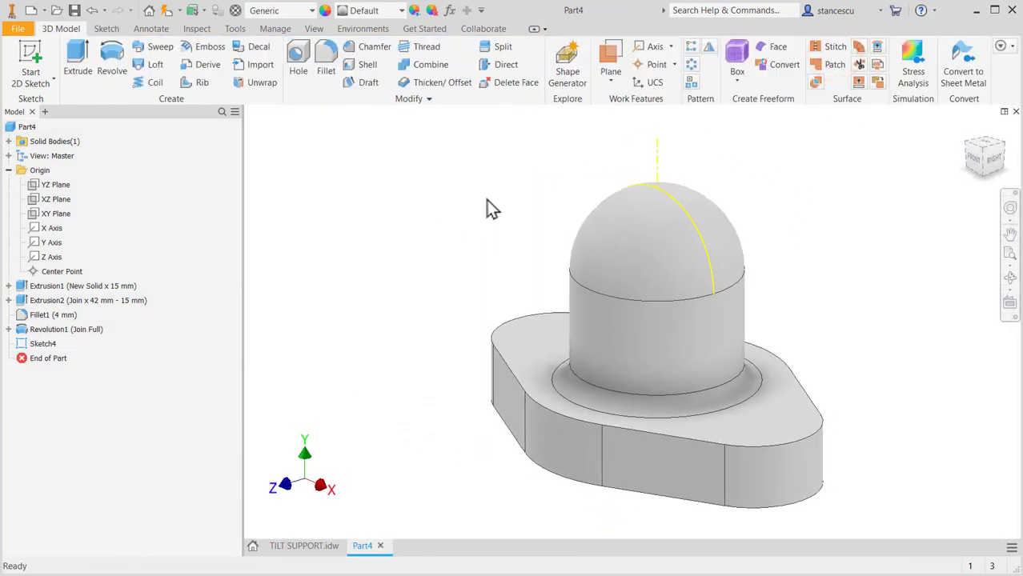
Step: Revolve the bore profile a full turn around the centerline as a cut
{"action": "left_click", "coordinate": [111, 52]}
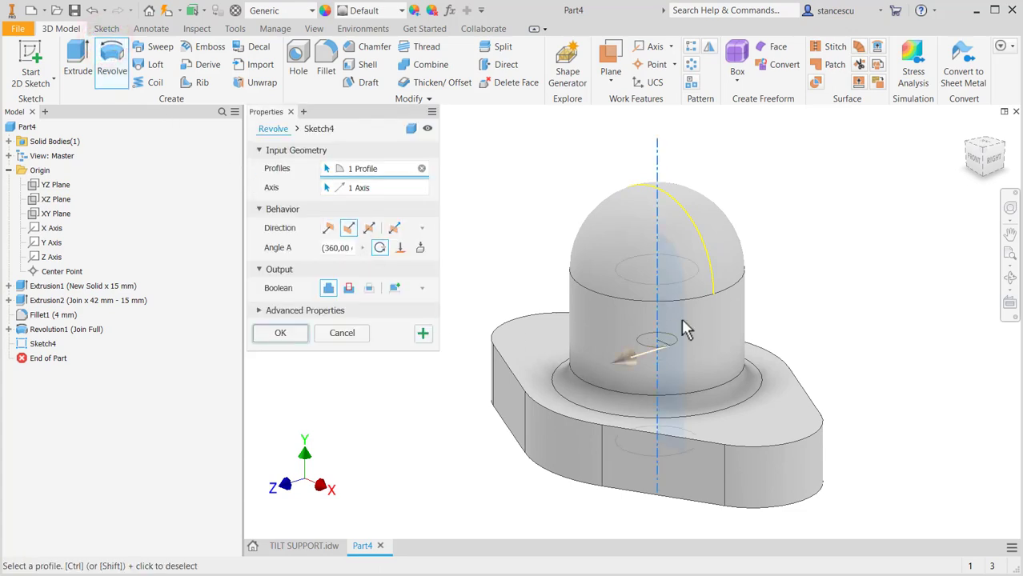
{"action": "left_click", "coordinate": [348, 288]}
{"action": "left_click", "coordinate": [280, 334]}
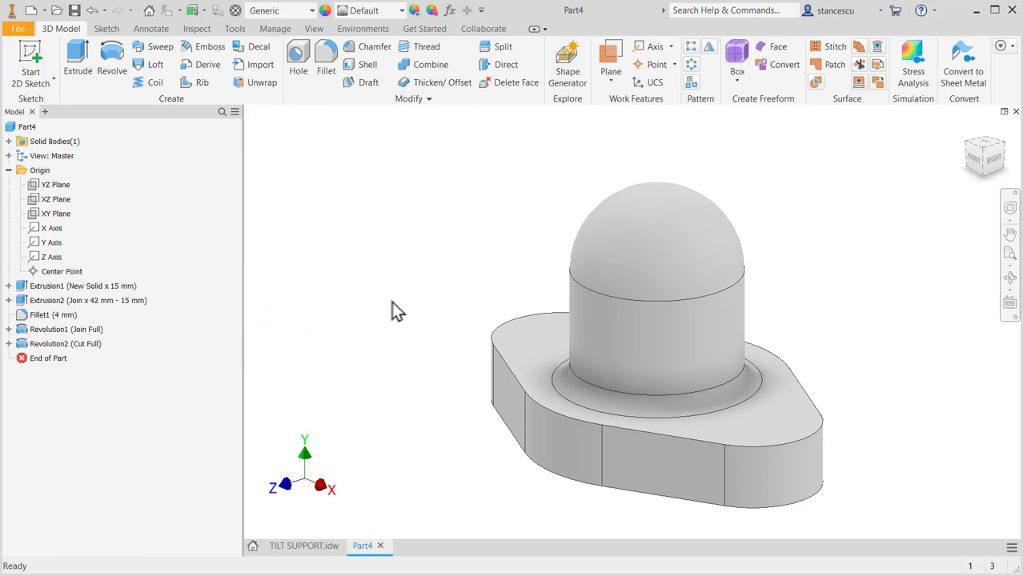
Step: Start a sketch on the XY plane, check the top slot's dimensions in TILT SUPPORT.idw and return to Part4
{"action": "mouse_move", "coordinate": [392, 301]}
{"action": "middle_mouse_down", "text": "shift"}
{"action": "mouse_move", "coordinate": [407, 215]}
{"action": "mouse_move", "coordinate": [434, 228]}
{"action": "mouse_move", "coordinate": [403, 220]}
{"action": "mouse_move", "coordinate": [370, 297]}
{"action": "mouse_move", "coordinate": [340, 279]}
{"action": "mouse_move", "coordinate": [377, 297]}
{"action": "middle_mouse_up", "text": "shift"}
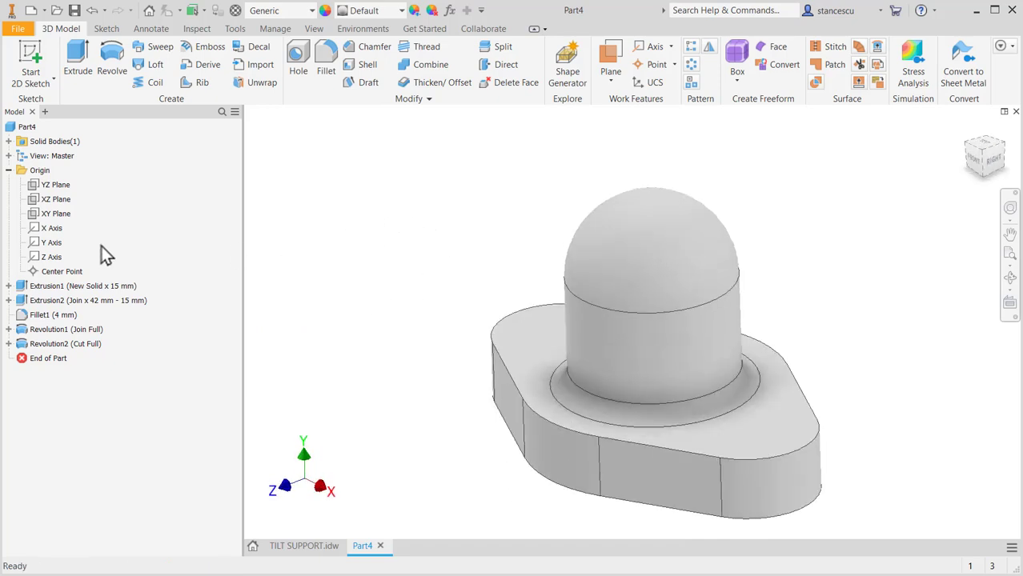
{"action": "left_click", "coordinate": [42, 217]}
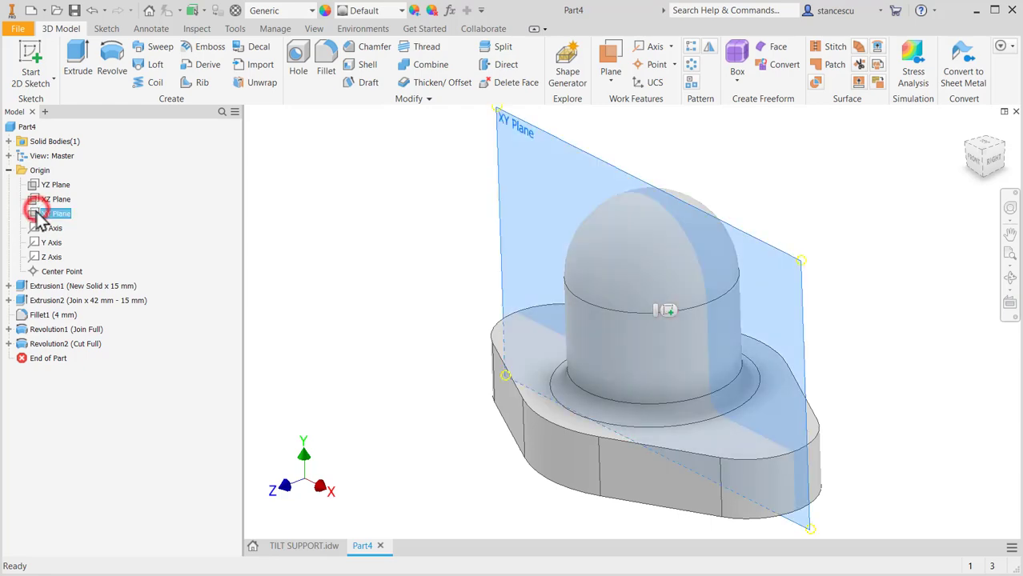
{"action": "left_click", "coordinate": [667, 313]}
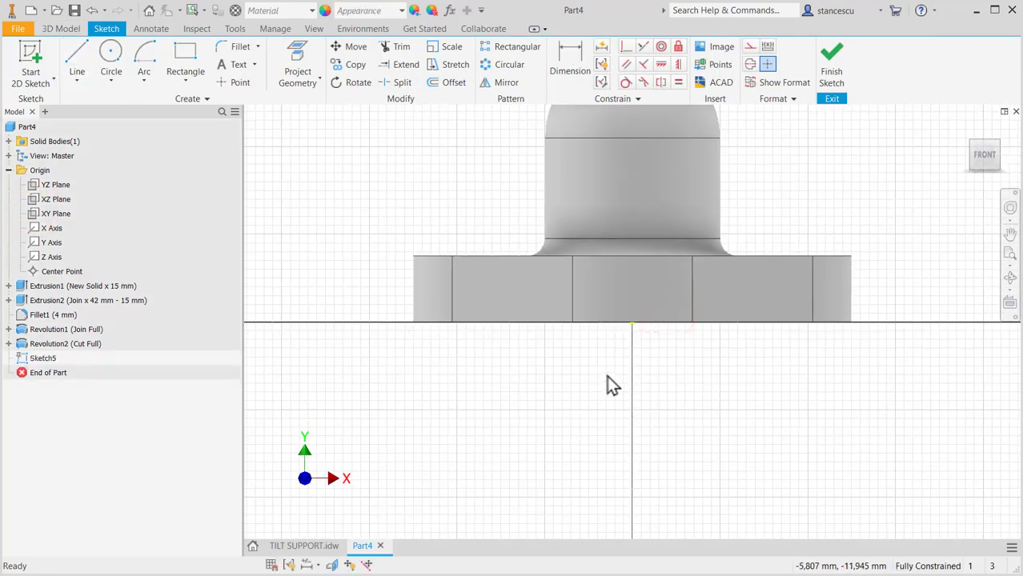
{"action": "middle_click_drag", "start_coordinate": [606, 378], "coordinate": [604, 505]}
{"action": "left_click", "coordinate": [294, 548]}
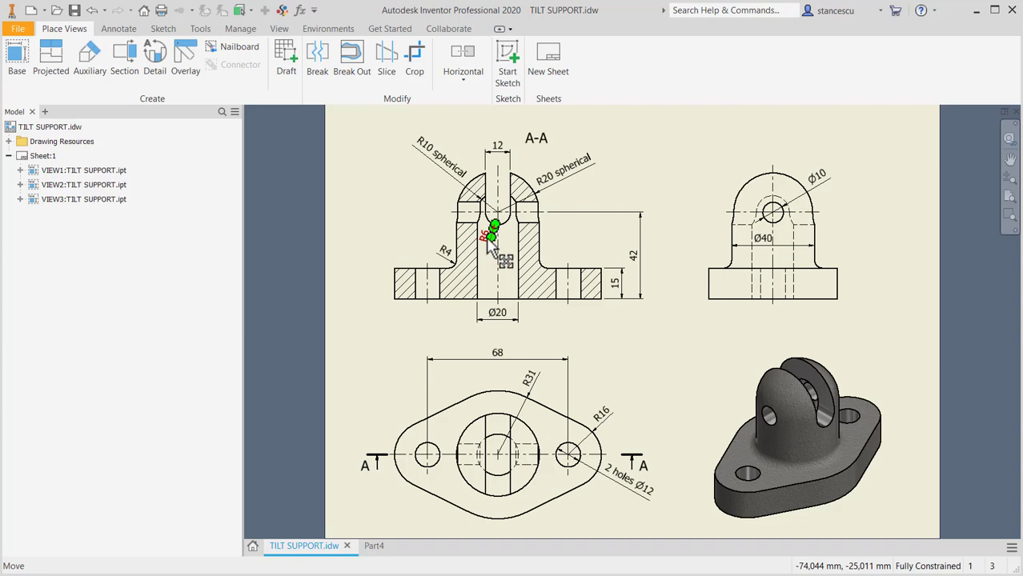
{"action": "left_click", "coordinate": [371, 548]}
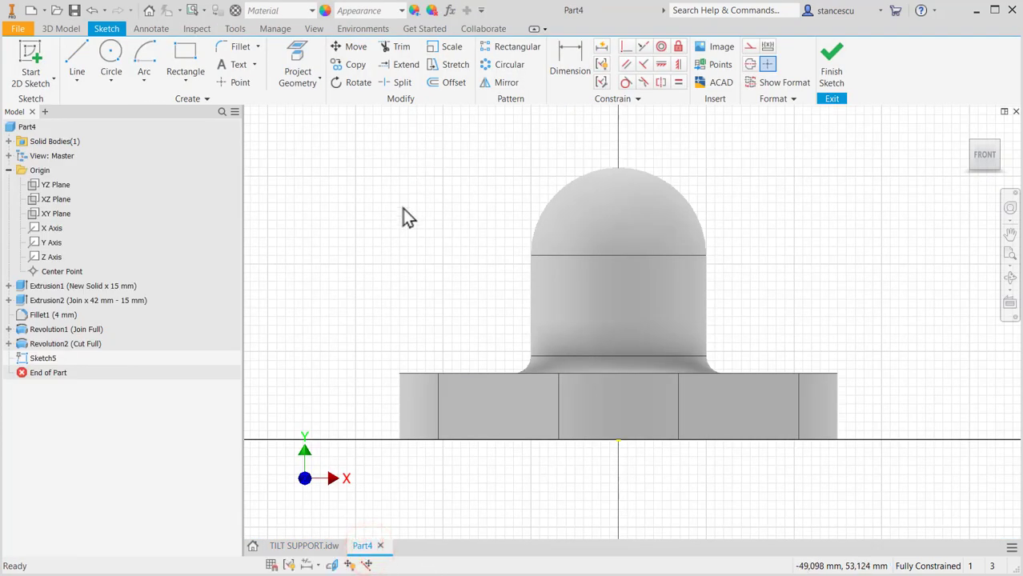
Step: Slice the graphics at the sketch plane and project the bore's rounded top arc into the sketch
{"action": "key", "text": "F7"}
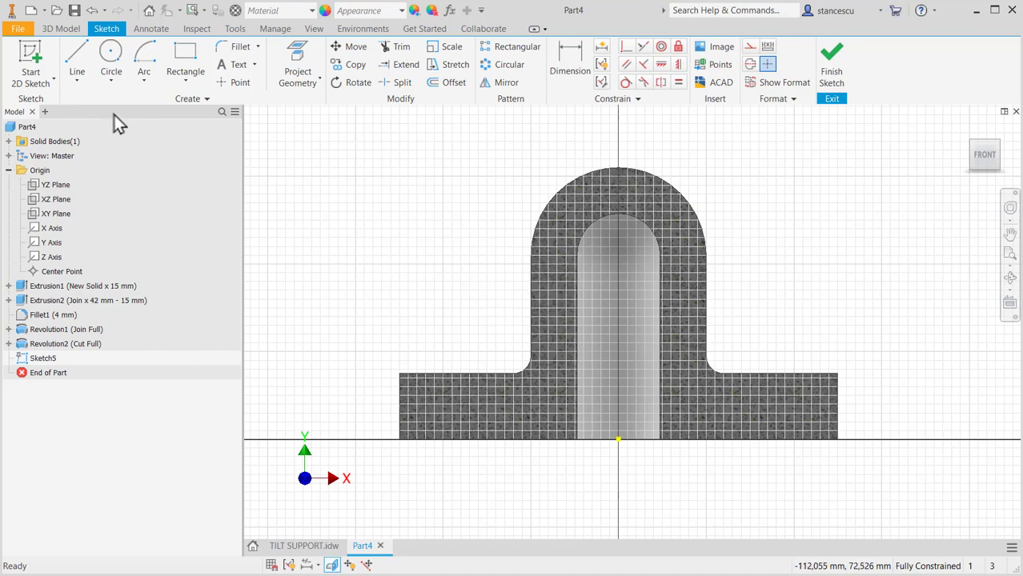
{"action": "left_click", "coordinate": [304, 60]}
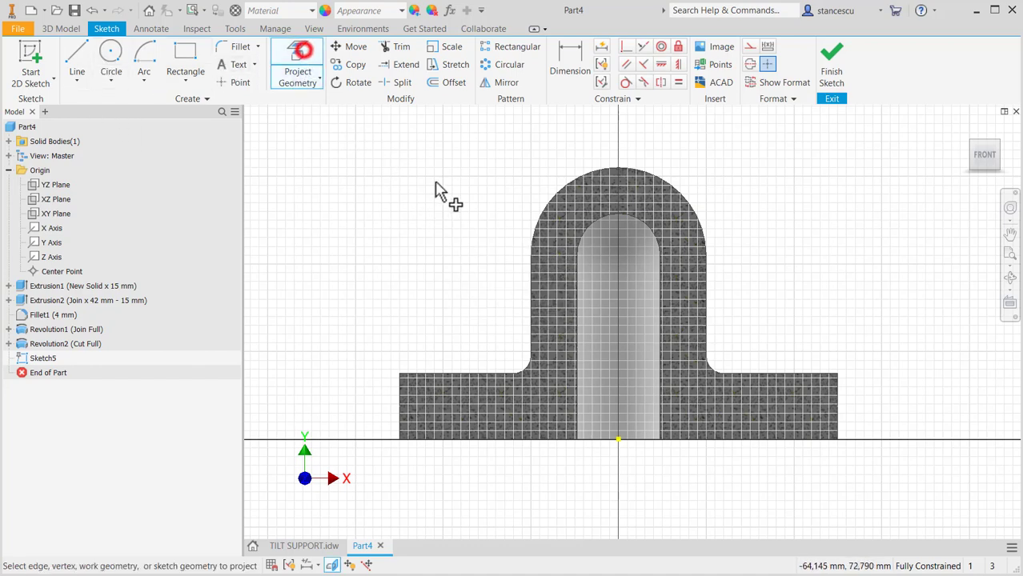
{"action": "left_click", "coordinate": [648, 232]}
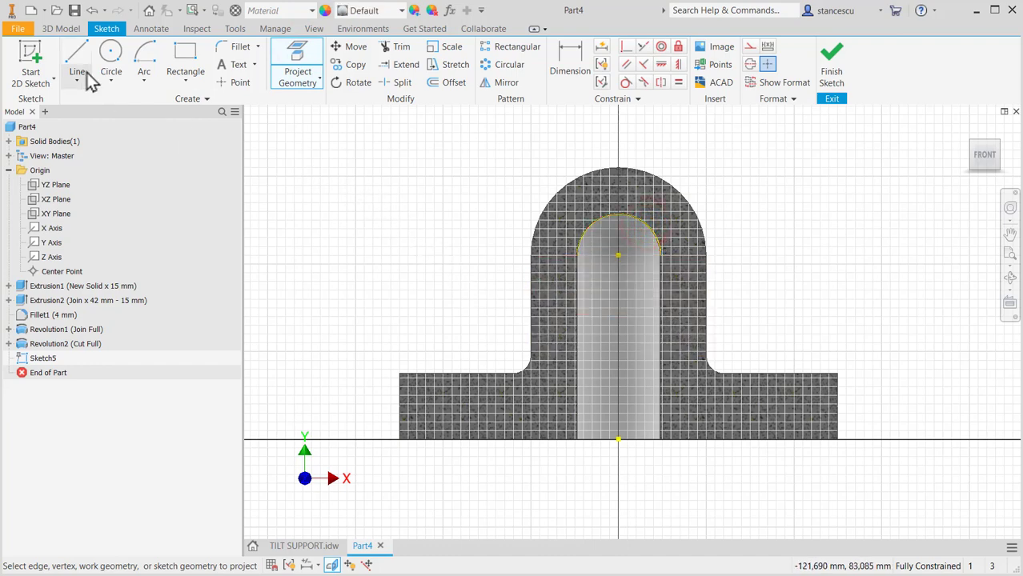
Step: Draw a circle with a 6 mm radius centred on the projected bore arc's centre
{"action": "left_click", "coordinate": [109, 55]}
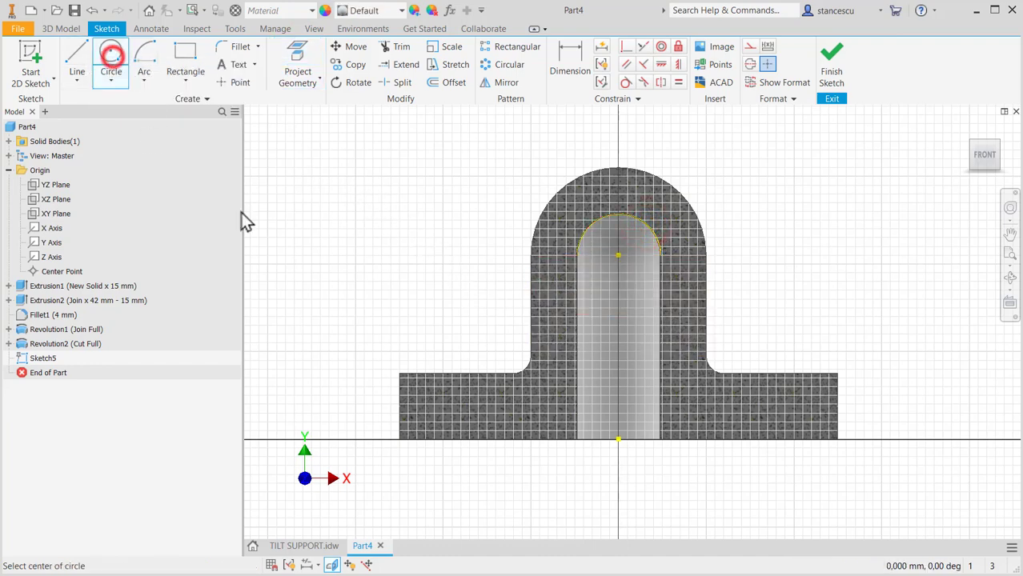
{"action": "left_click", "coordinate": [619, 255]}
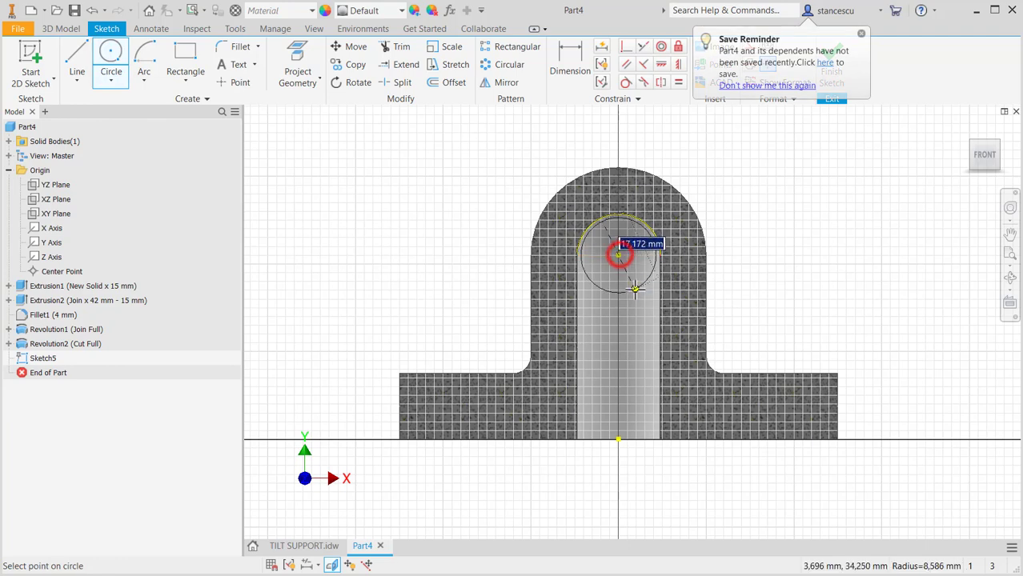
{"action": "right_click", "coordinate": [635, 276]}
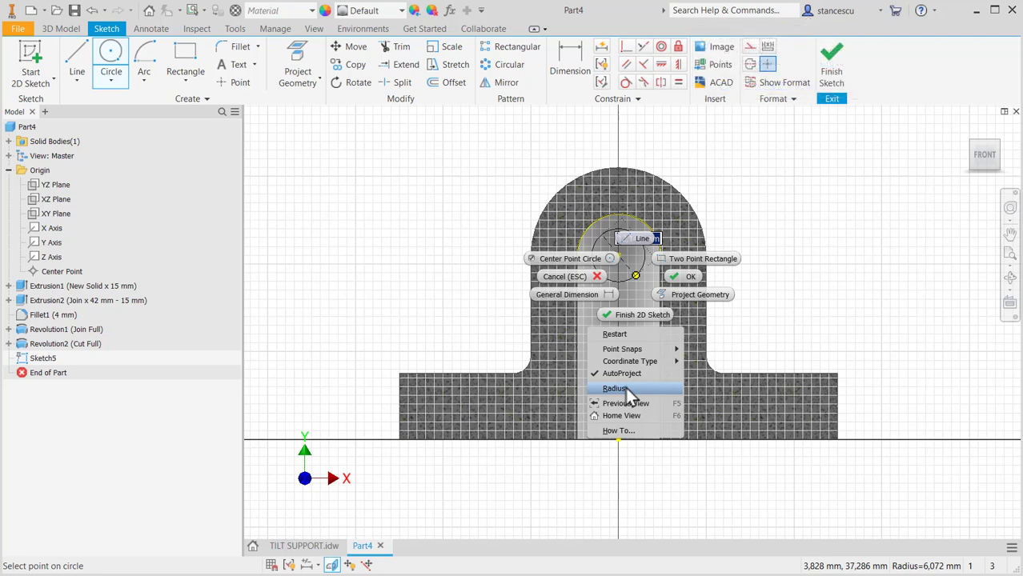
{"action": "left_click", "coordinate": [627, 389]}
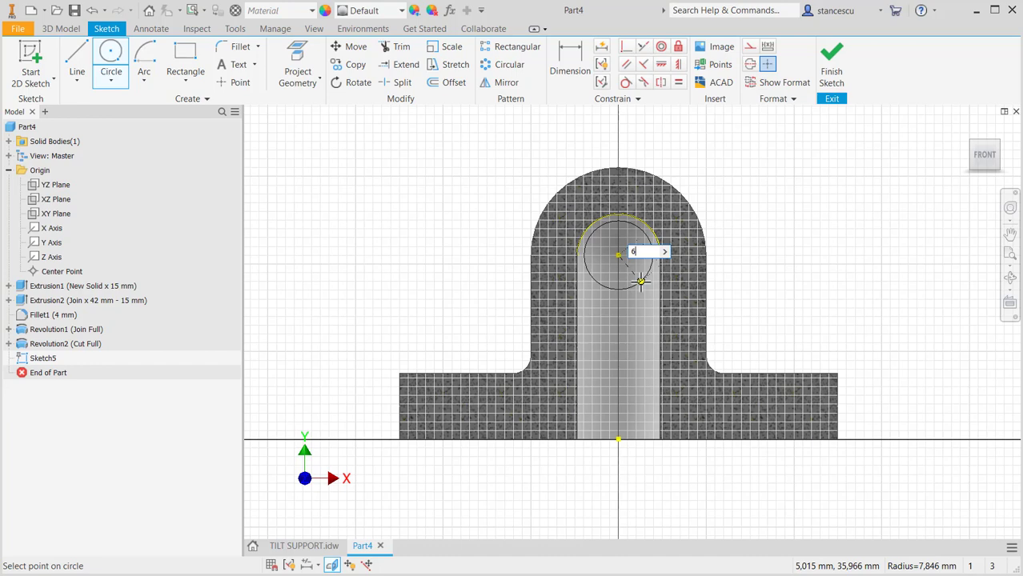
{"action": "type", "text": "6"}
{"action": "key", "text": "Return"}
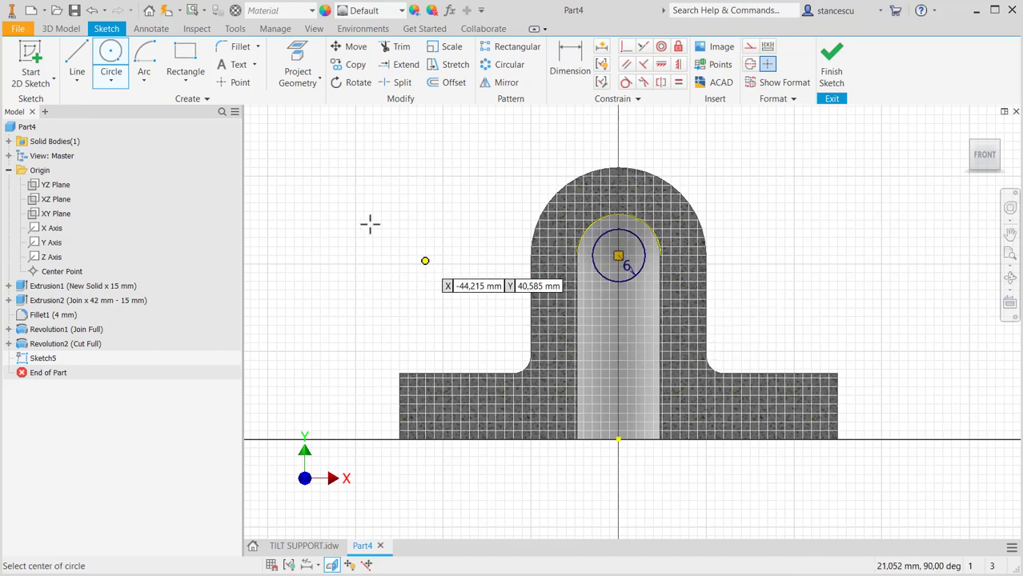
Step: Draw two vertical lines tangent to the circle's left and right sides, running up past the dome's outer edge
{"action": "left_click", "coordinate": [76, 53]}
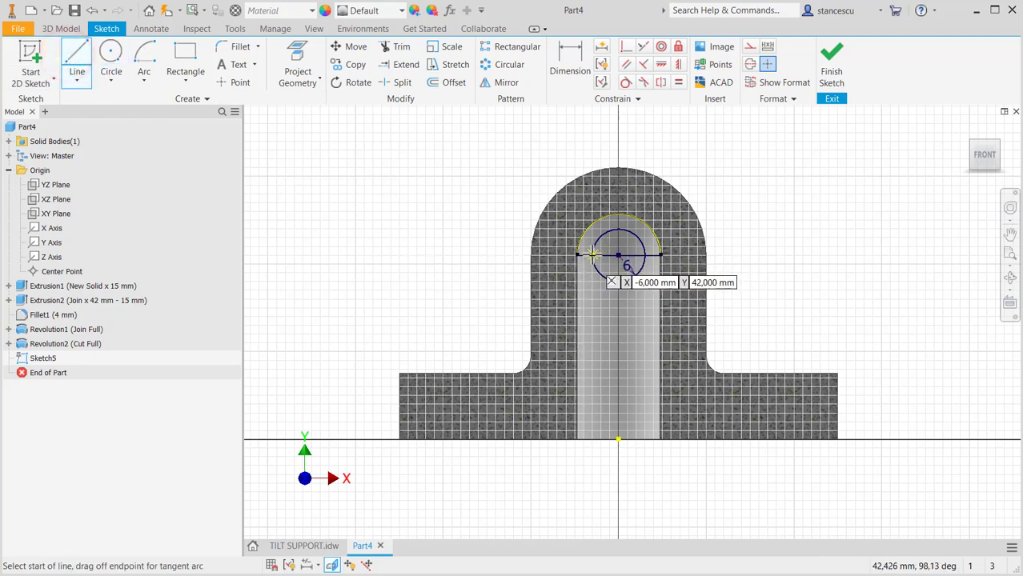
{"action": "left_click", "coordinate": [593, 254]}
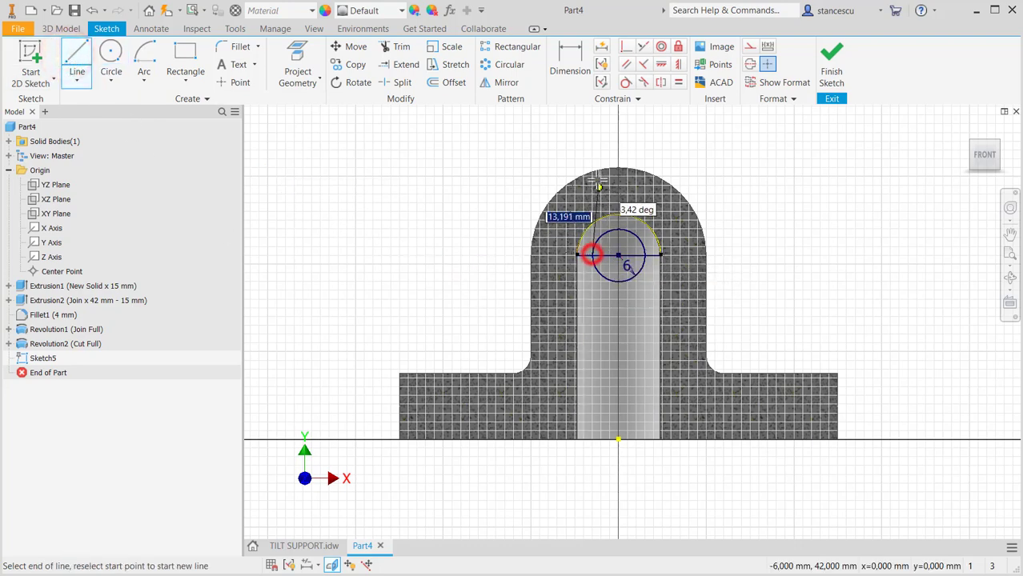
{"action": "left_click", "coordinate": [591, 143]}
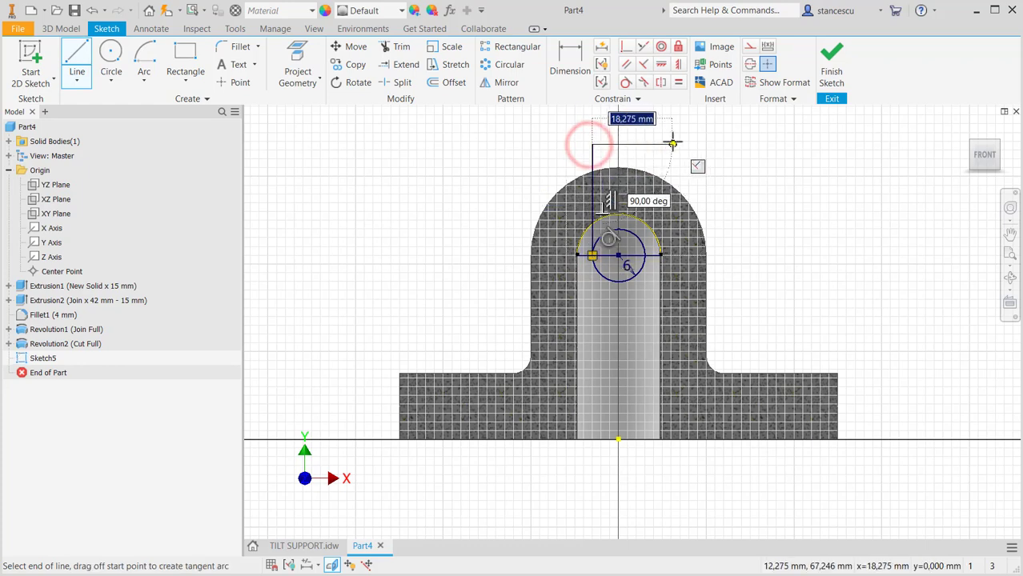
{"action": "right_click", "coordinate": [673, 143]}
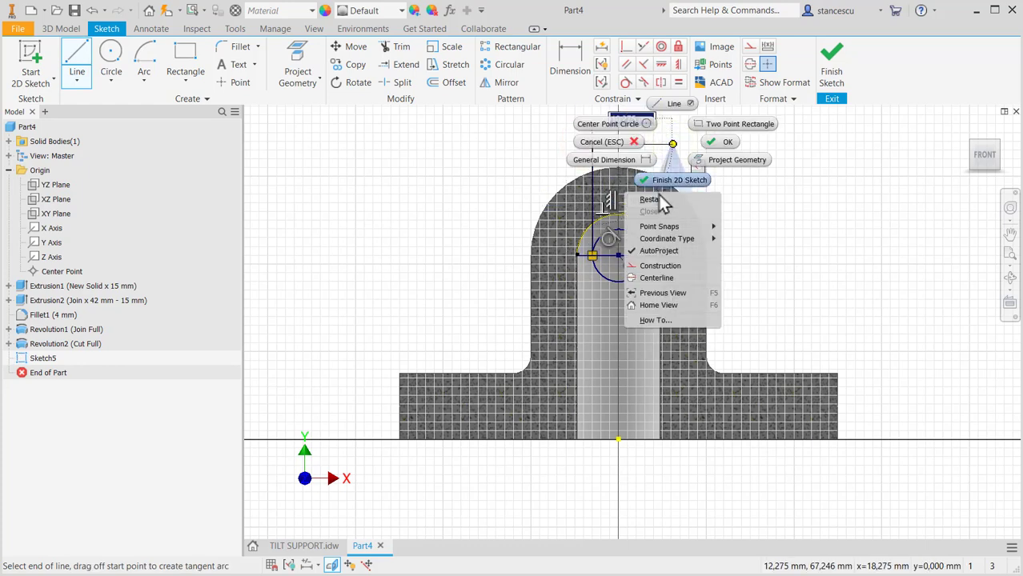
{"action": "left_click", "coordinate": [661, 200]}
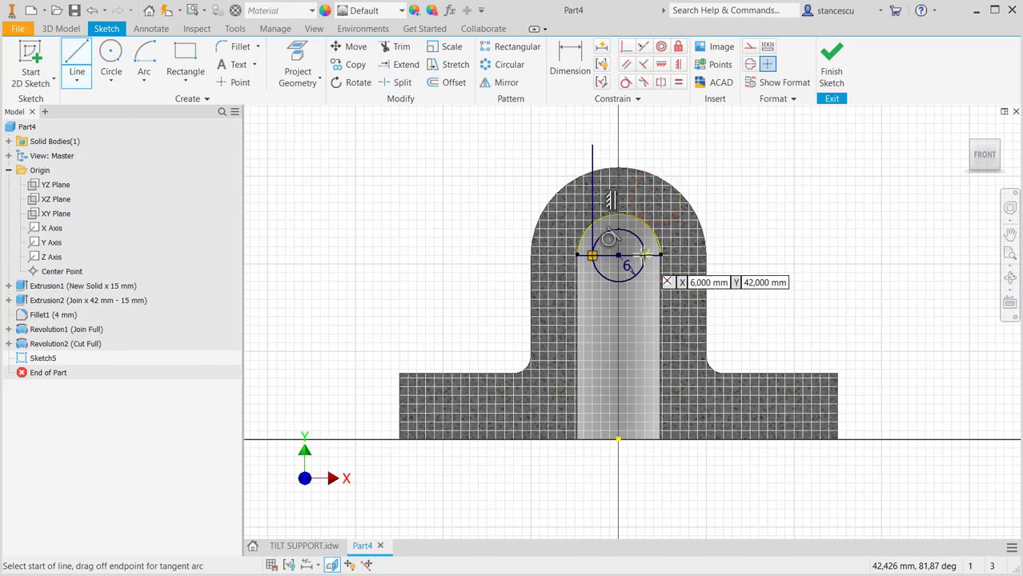
{"action": "left_click", "coordinate": [646, 255]}
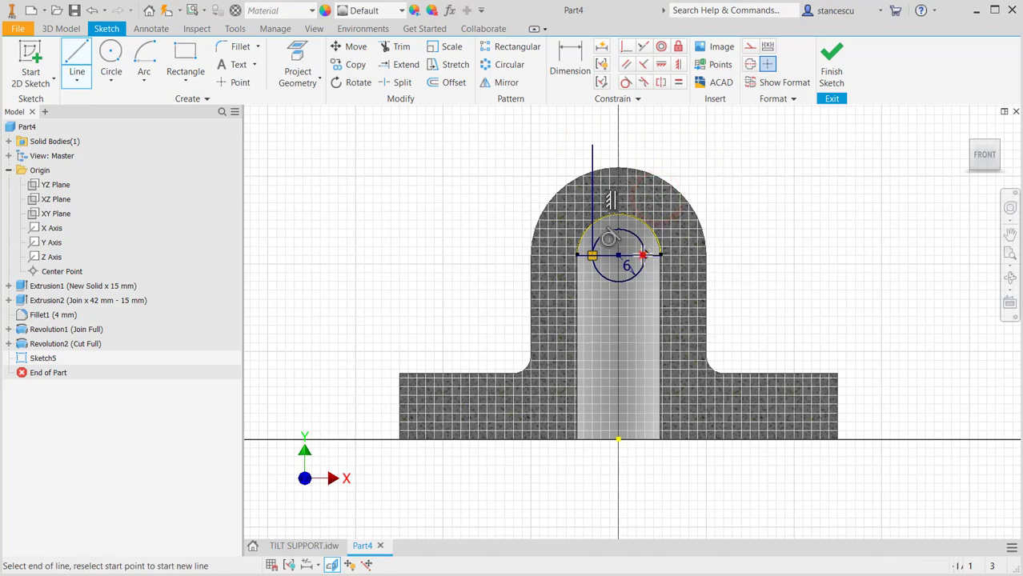
{"action": "left_click", "coordinate": [645, 136]}
{"action": "key", "text": "Escape"}
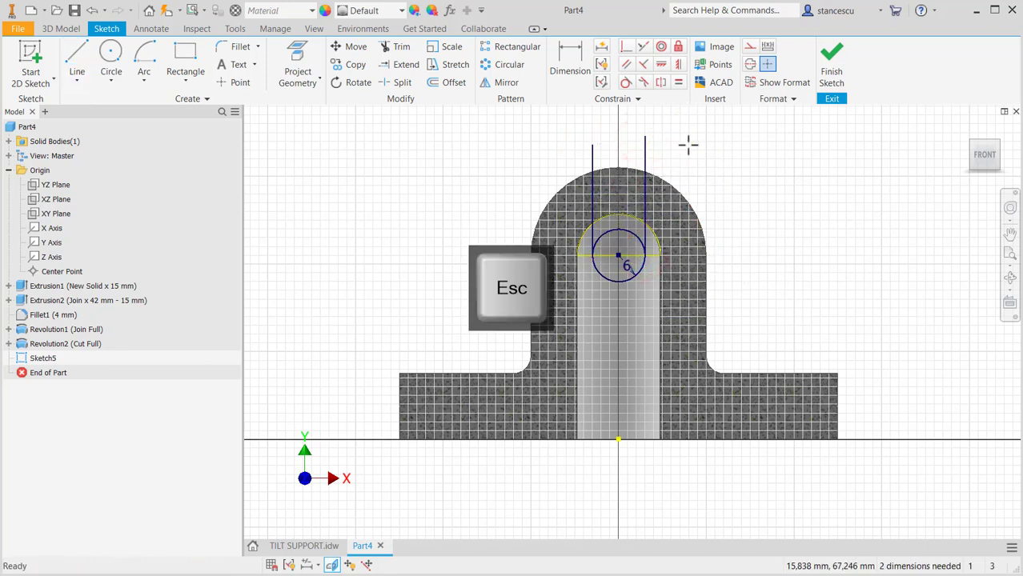
Step: Draw a 20 mm radius arc about the circle's centre, following the dome's outer edge between the two vertical lines
{"action": "left_click", "coordinate": [144, 63]}
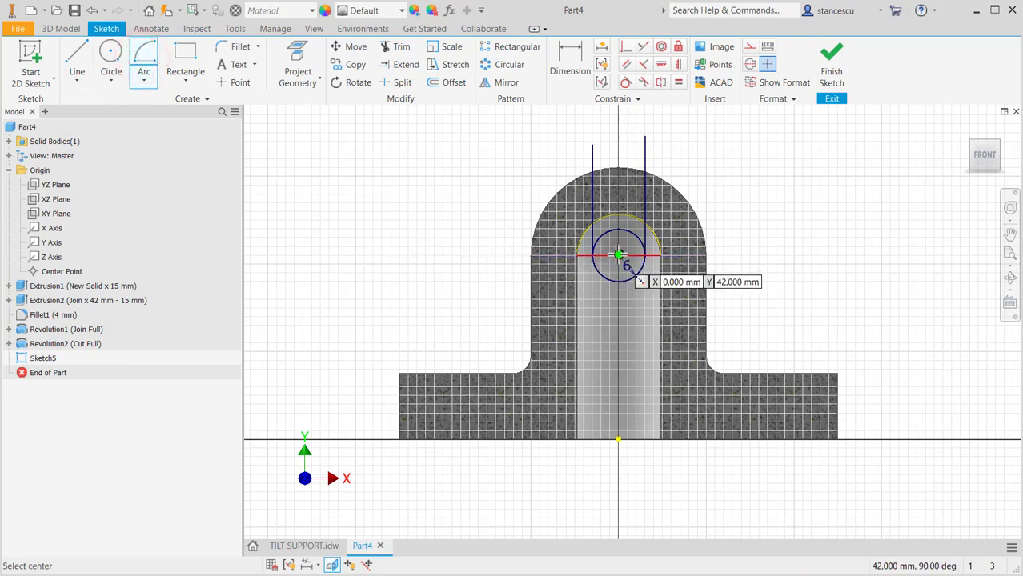
{"action": "left_click", "coordinate": [618, 255]}
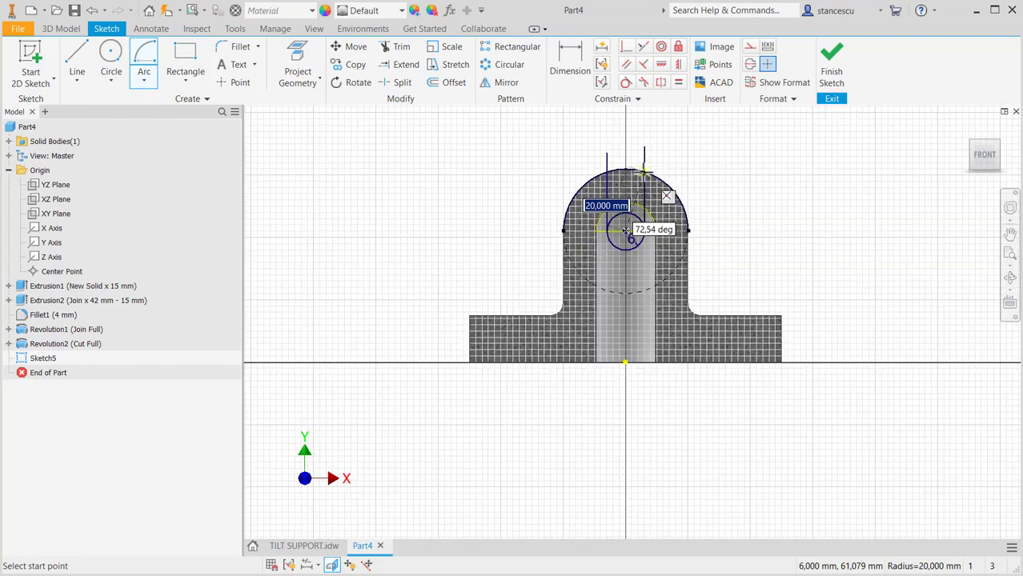
{"action": "scroll", "coordinate": [645, 170], "scroll_direction": "up", "scroll_amount": 5}
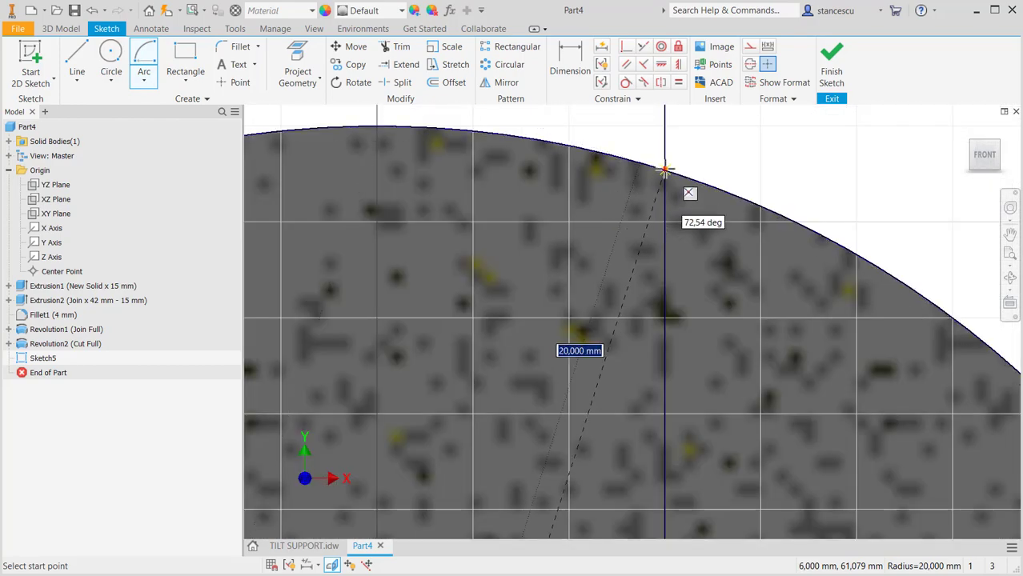
{"action": "left_click", "coordinate": [665, 170]}
{"action": "scroll", "coordinate": [496, 182], "scroll_direction": "down", "scroll_amount": 2}
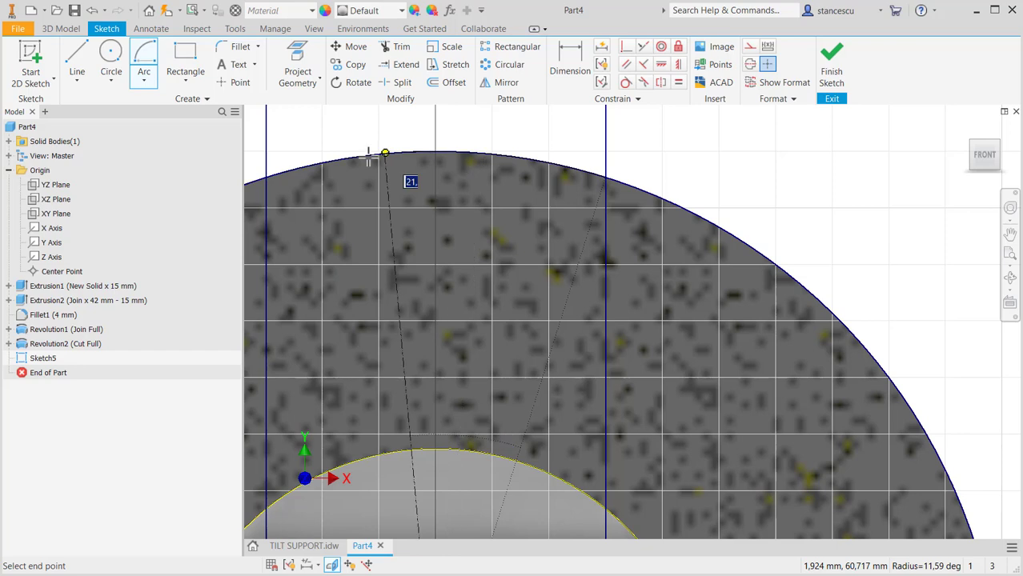
{"action": "scroll", "coordinate": [352, 196], "scroll_direction": "down", "scroll_amount": 2}
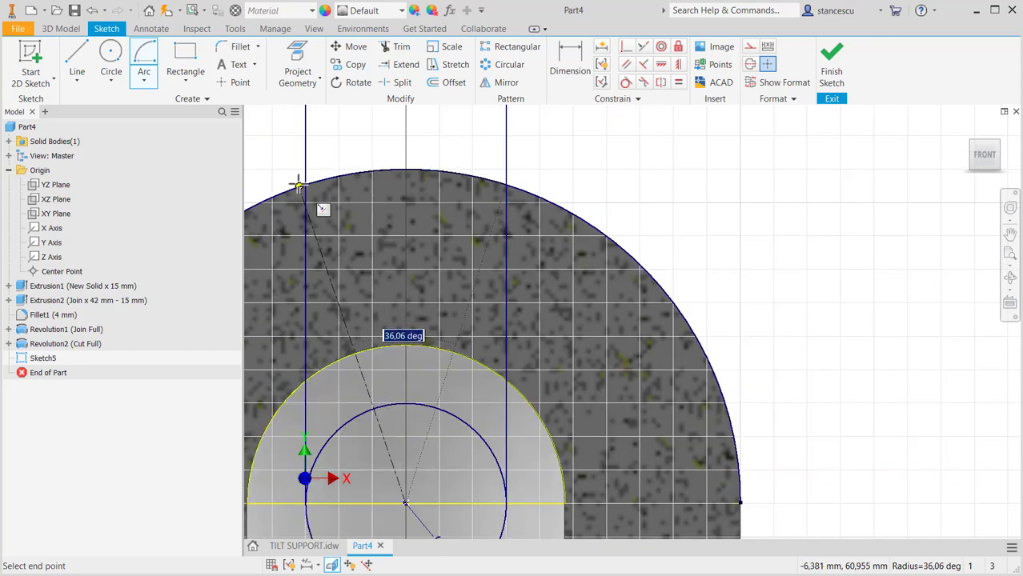
{"action": "left_click", "coordinate": [304, 185]}
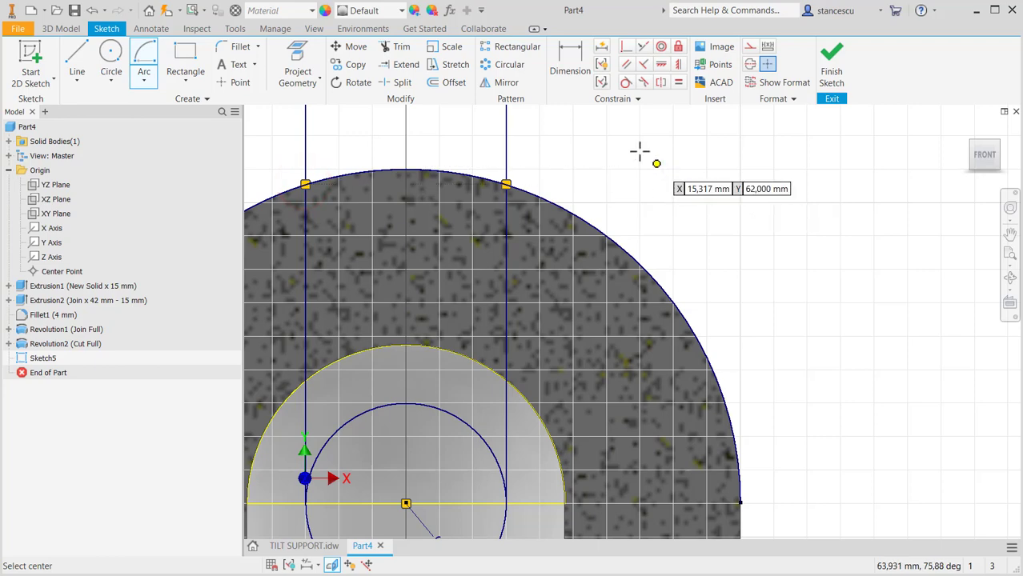
{"action": "scroll", "coordinate": [580, 141], "scroll_direction": "down", "scroll_amount": 2}
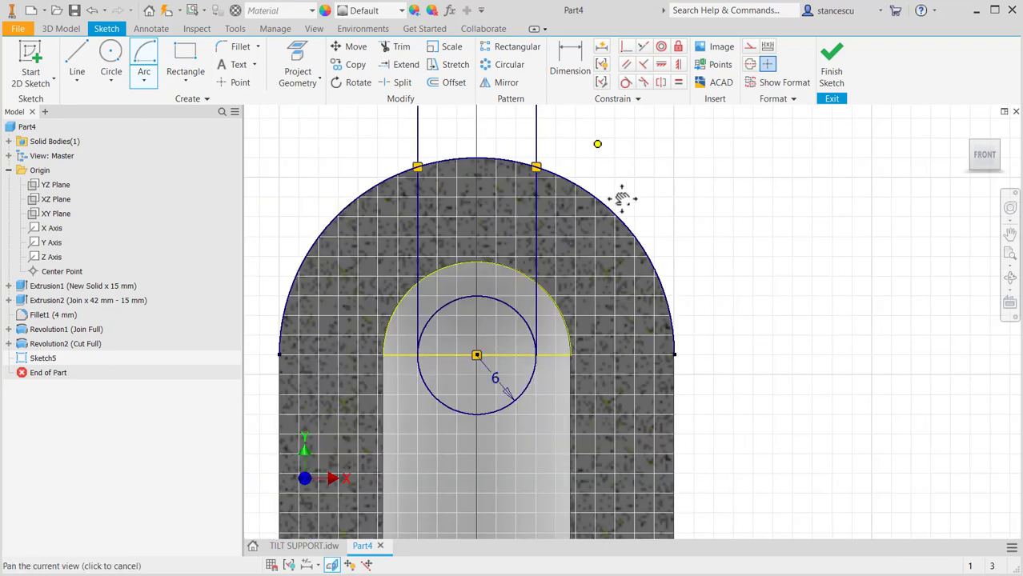
{"action": "middle_click_drag", "start_coordinate": [619, 197], "coordinate": [671, 344]}
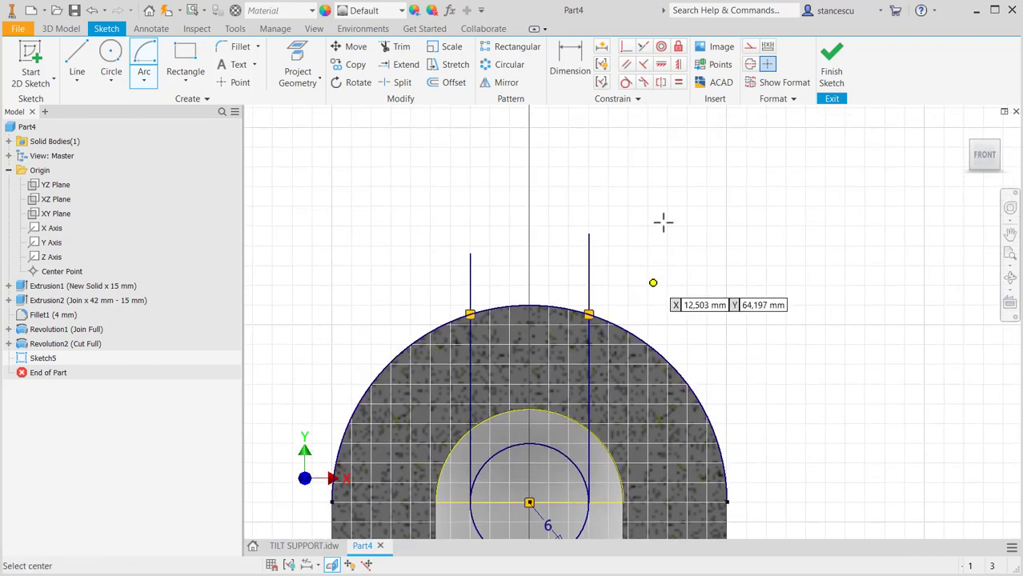
Step: Trim off the ends of both vertical lines that extend above the outer arc
{"action": "left_click", "coordinate": [397, 48]}
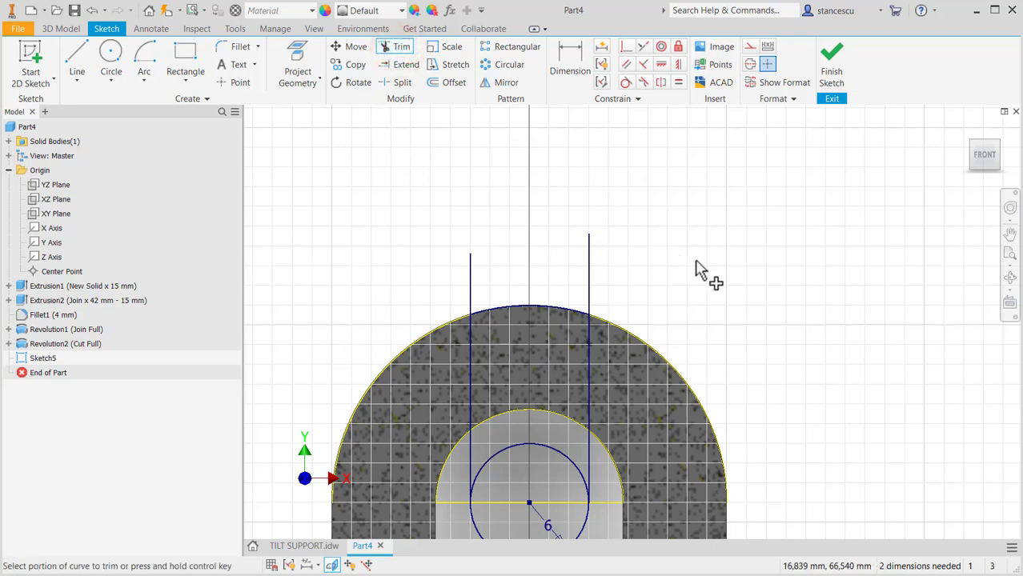
{"action": "left_click_drag", "start_coordinate": [695, 261], "coordinate": [604, 277]}
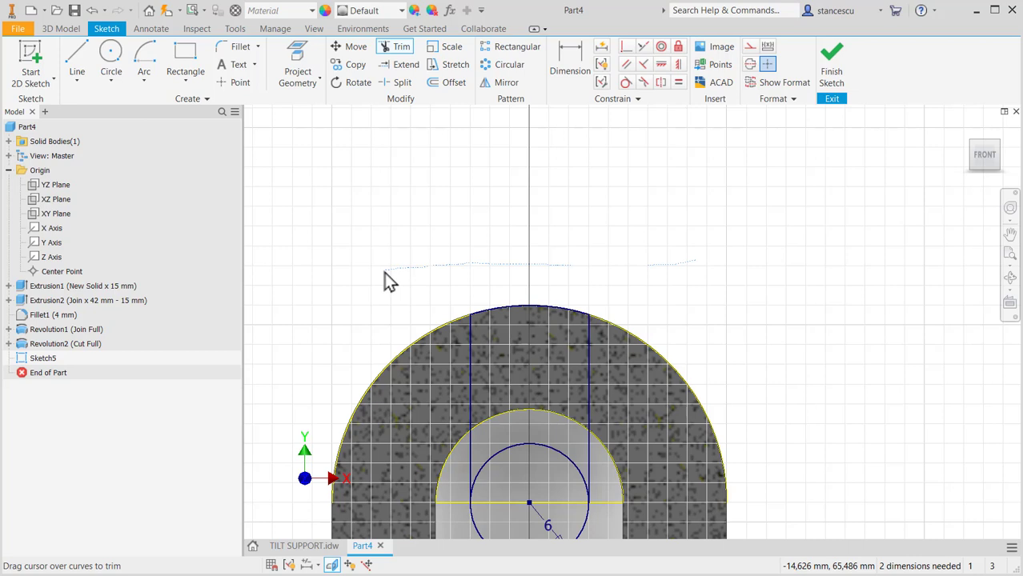
{"action": "left_click_drag", "start_coordinate": [385, 276], "coordinate": [384, 275]}
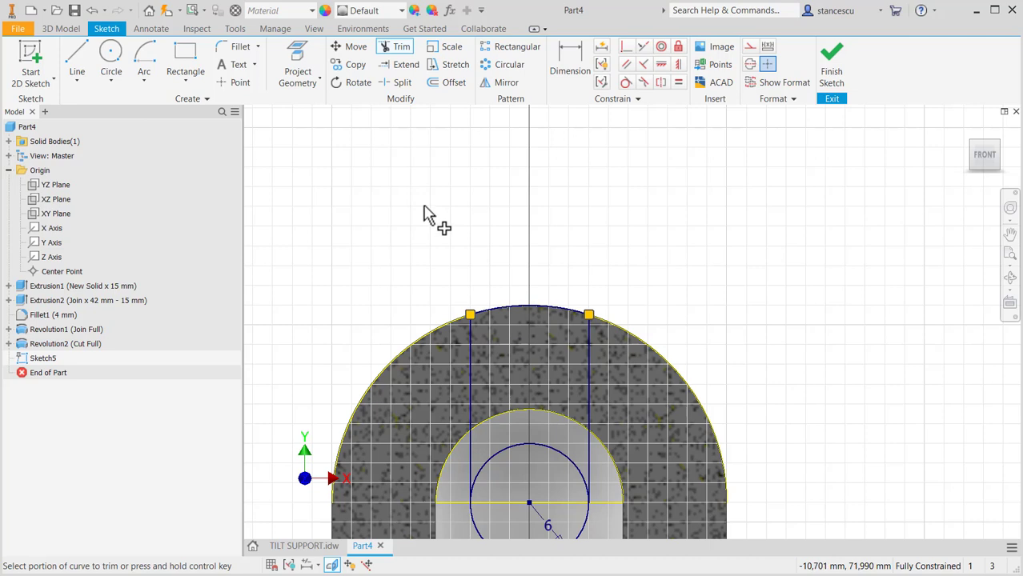
{"action": "middle_click_drag", "start_coordinate": [658, 247], "coordinate": [656, 168]}
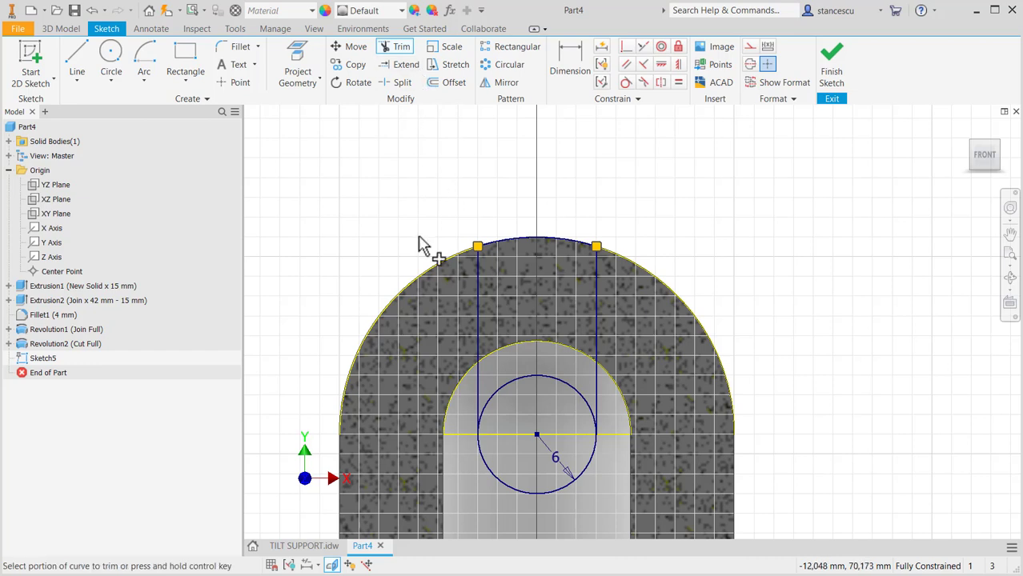
Step: Trim away the upper half of the 6 mm radius circle and finish the sketch
{"action": "left_click", "coordinate": [573, 365]}
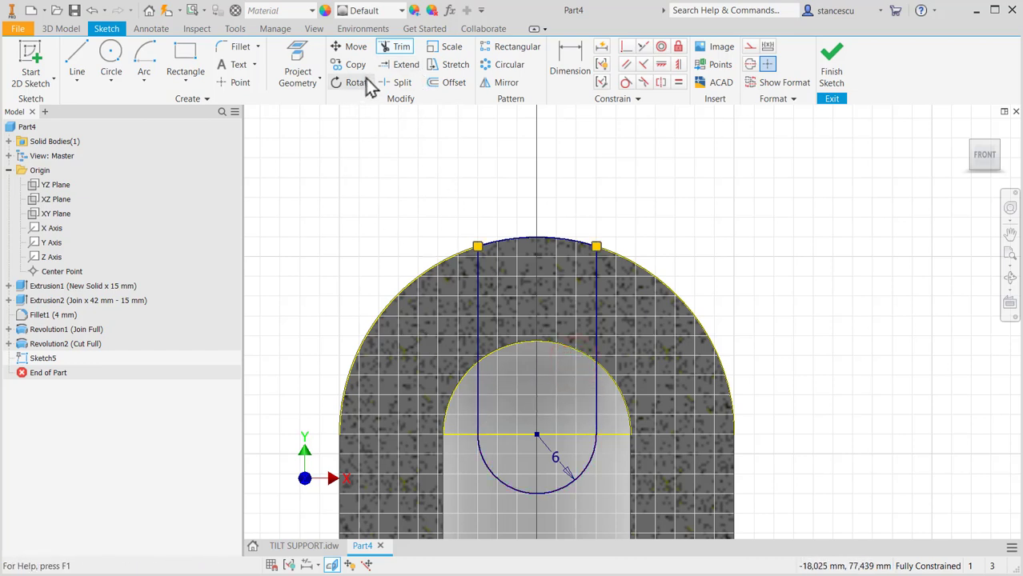
{"action": "left_click", "coordinate": [395, 53]}
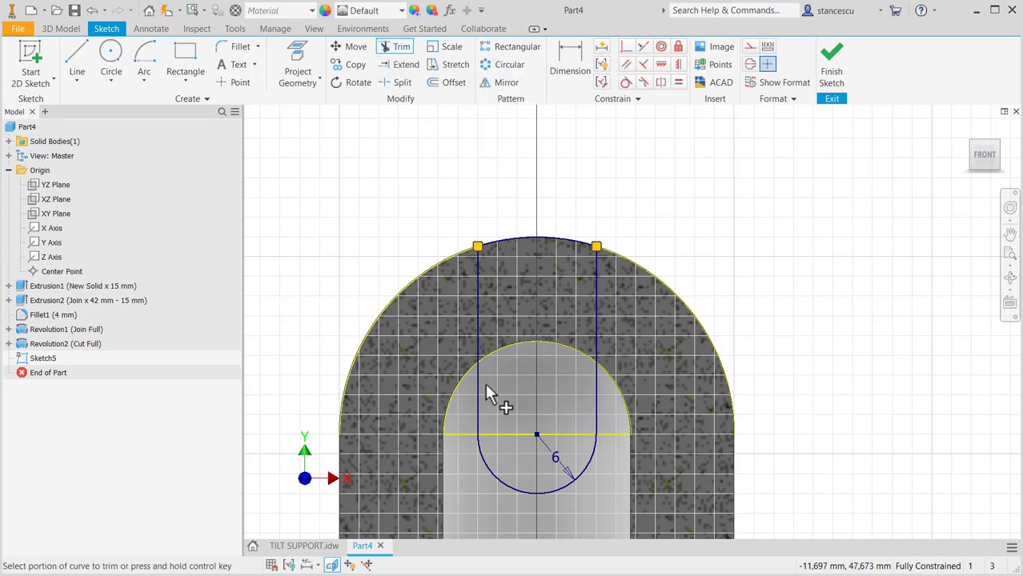
{"action": "left_click", "coordinate": [574, 364]}
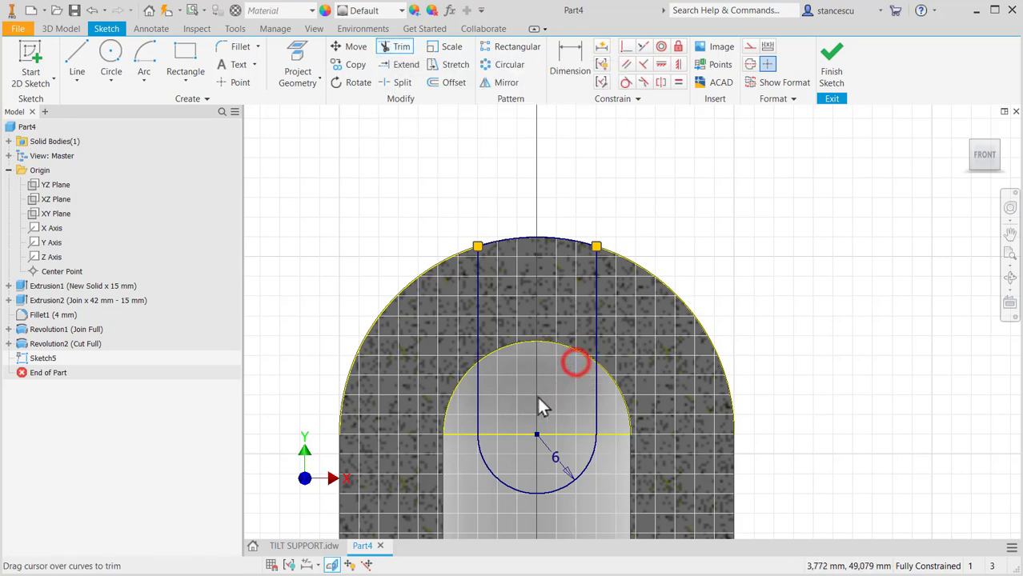
{"action": "left_click_drag", "start_coordinate": [546, 390], "coordinate": [582, 400]}
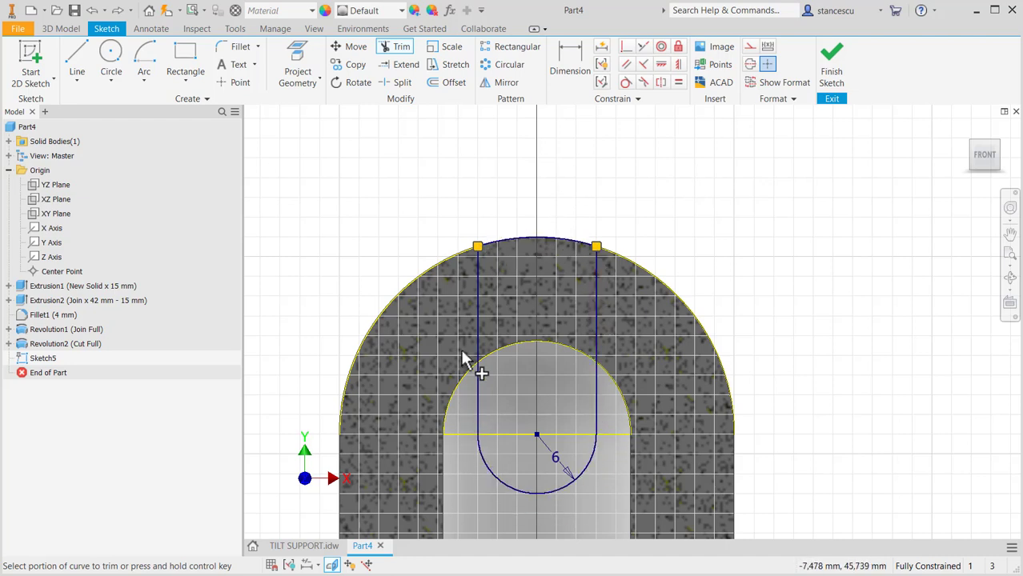
{"action": "left_click", "coordinate": [831, 62]}
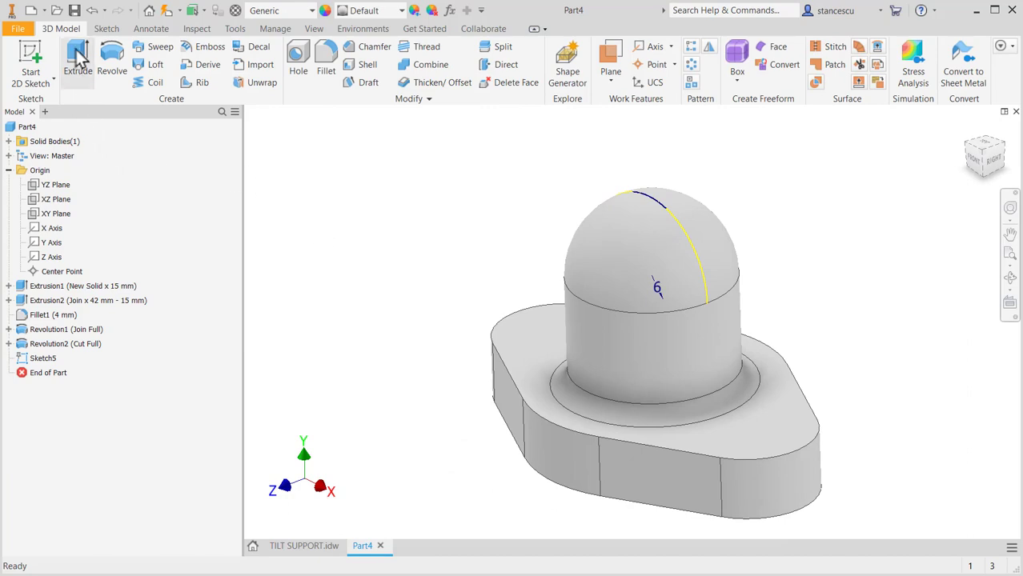
Step: Cut the three round-bottomed slot profiles through the entire boss with a symmetric, through-all Extrude
{"action": "left_click", "coordinate": [79, 57]}
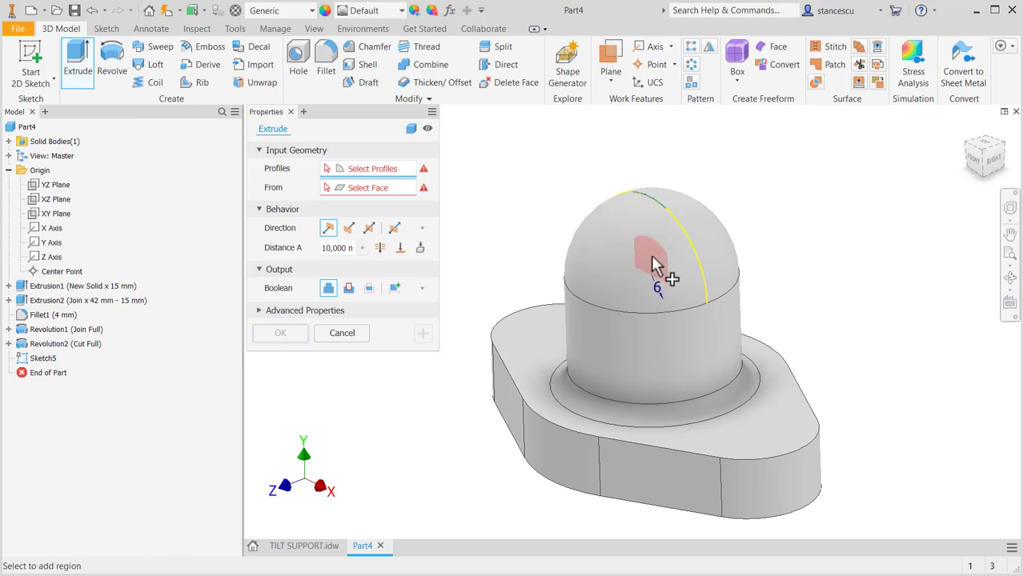
{"action": "left_click", "coordinate": [653, 228]}
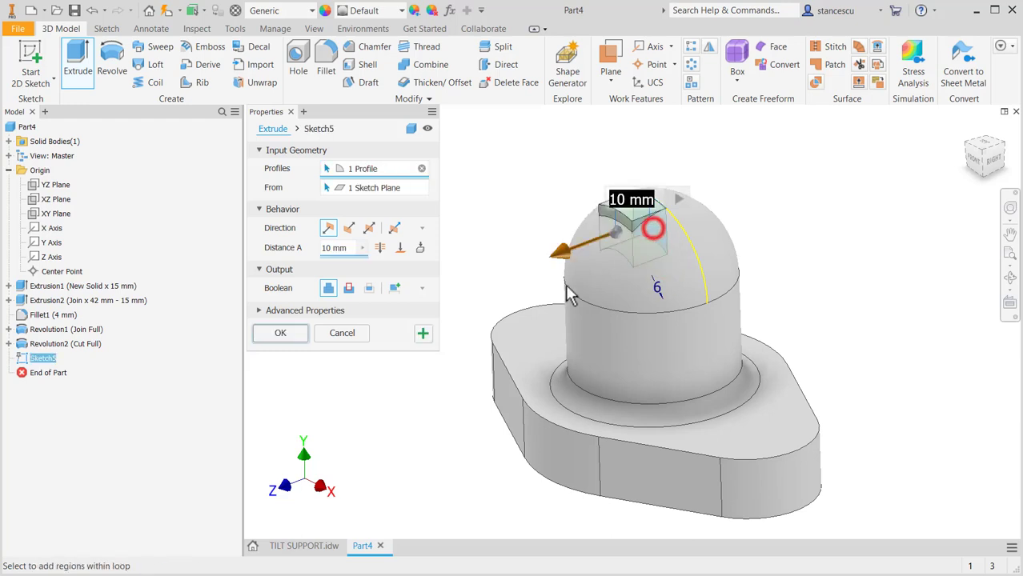
{"action": "left_click", "coordinate": [642, 286]}
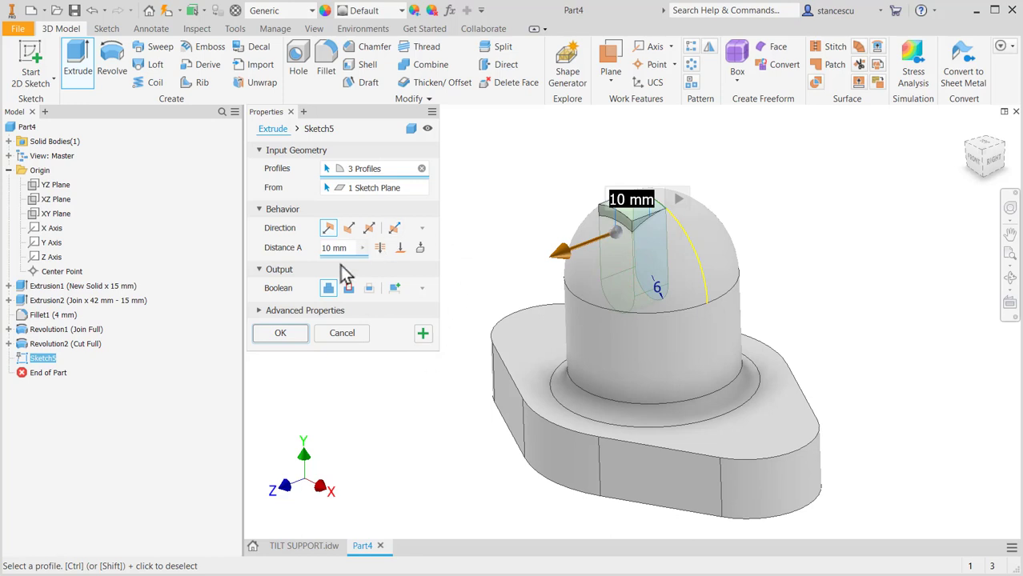
{"action": "left_click", "coordinate": [369, 229]}
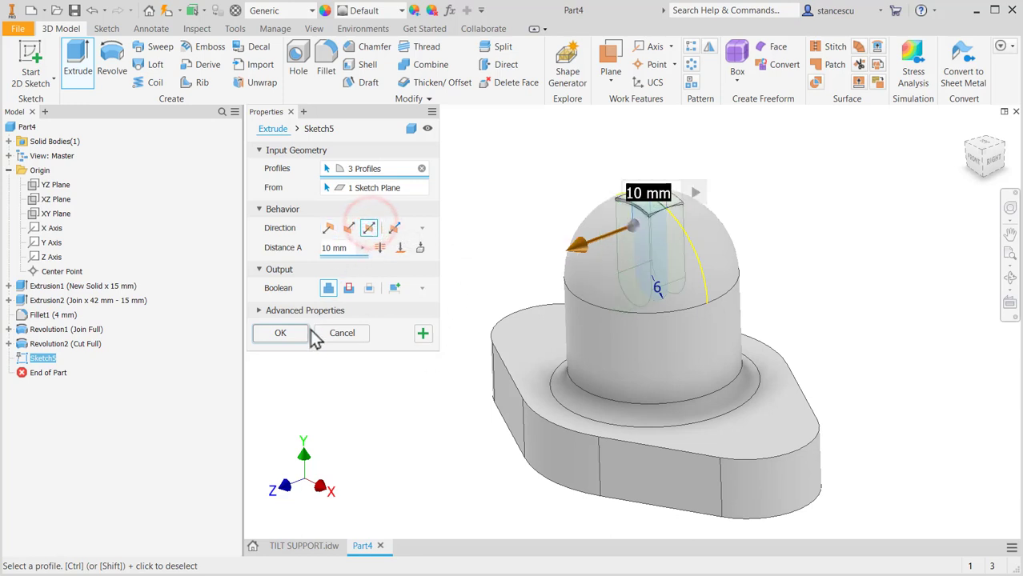
{"action": "left_click", "coordinate": [349, 288]}
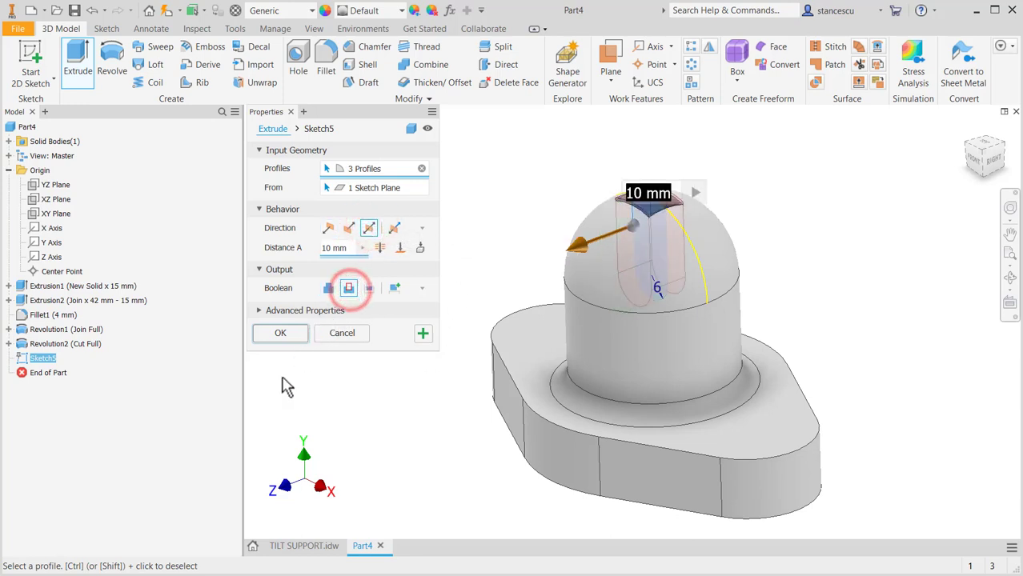
{"action": "left_click", "coordinate": [379, 248]}
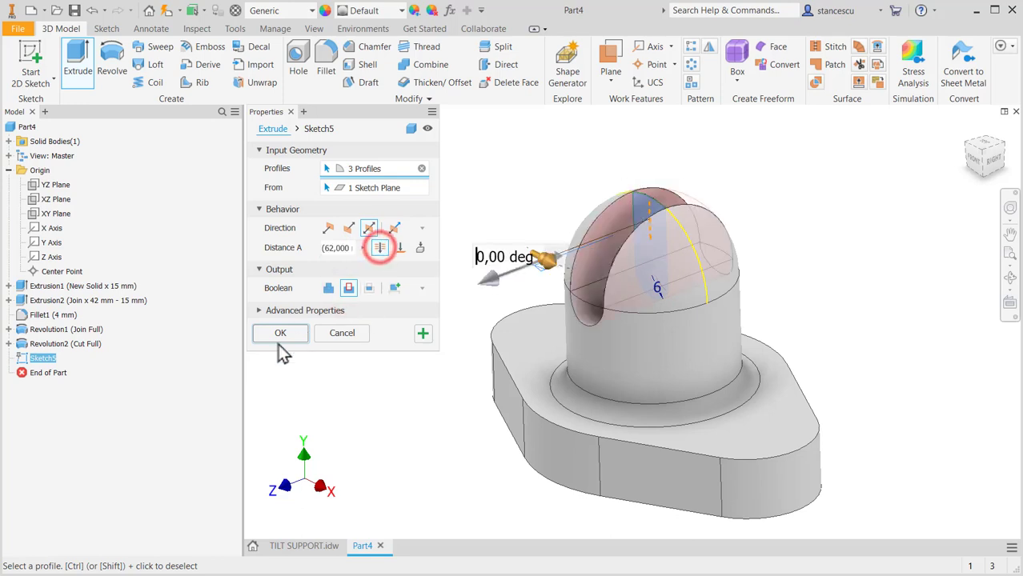
{"action": "left_click", "coordinate": [280, 333]}
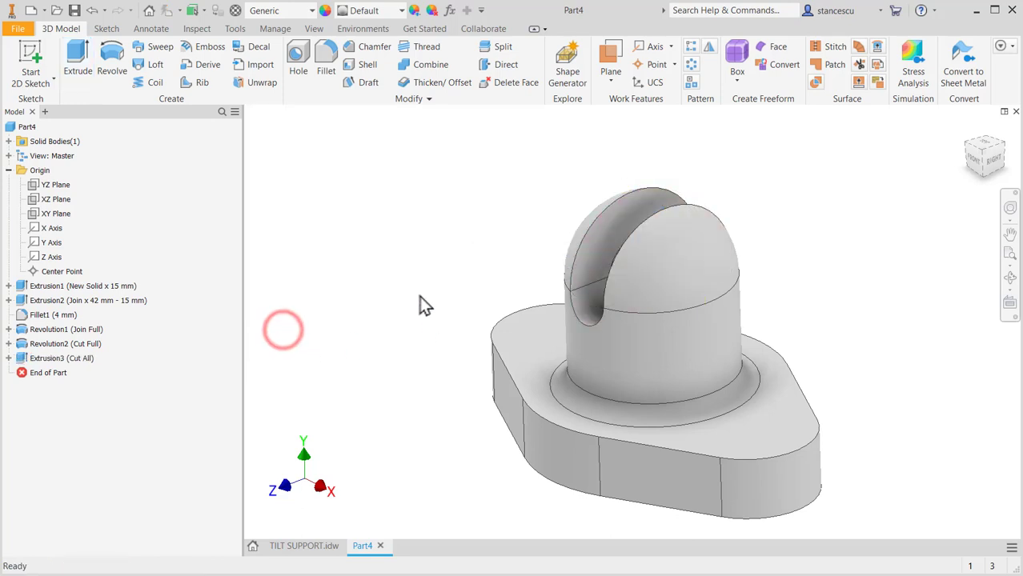
Step: Start a sketch on the YZ plane and slice the model at the sketch plane to expose the cavity
{"action": "key", "text": "F4"}
{"action": "left_click_drag", "start_coordinate": [409, 336], "coordinate": [428, 350]}
{"action": "key", "text": "Escape"}
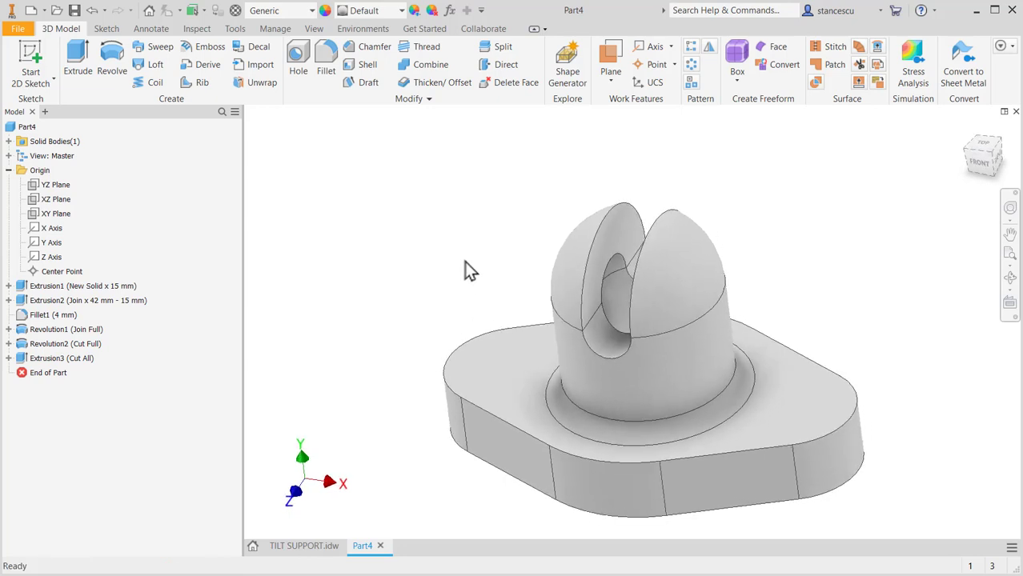
{"action": "key", "text": "F6"}
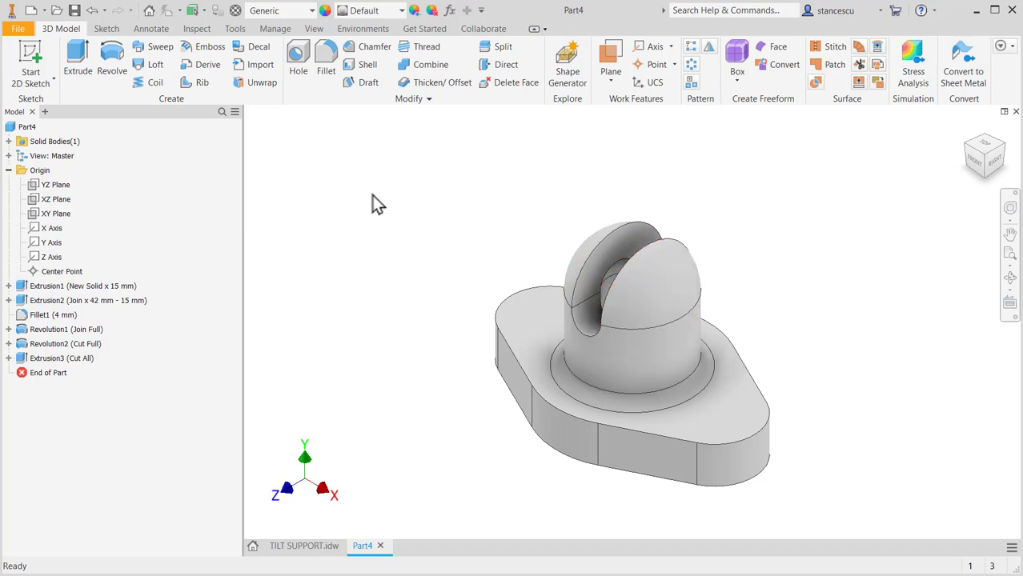
{"action": "left_click", "coordinate": [32, 215]}
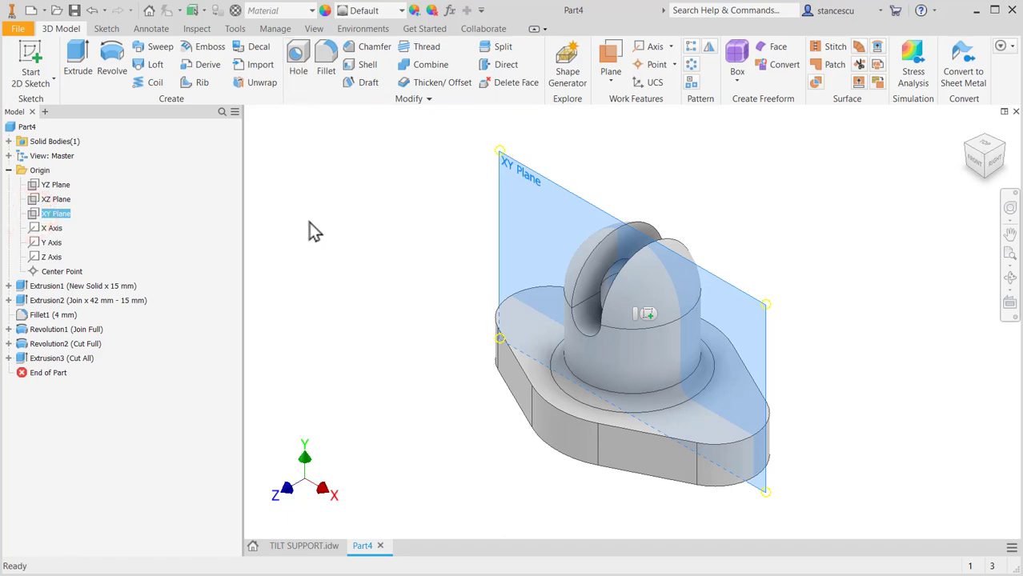
{"action": "left_click", "coordinate": [36, 185]}
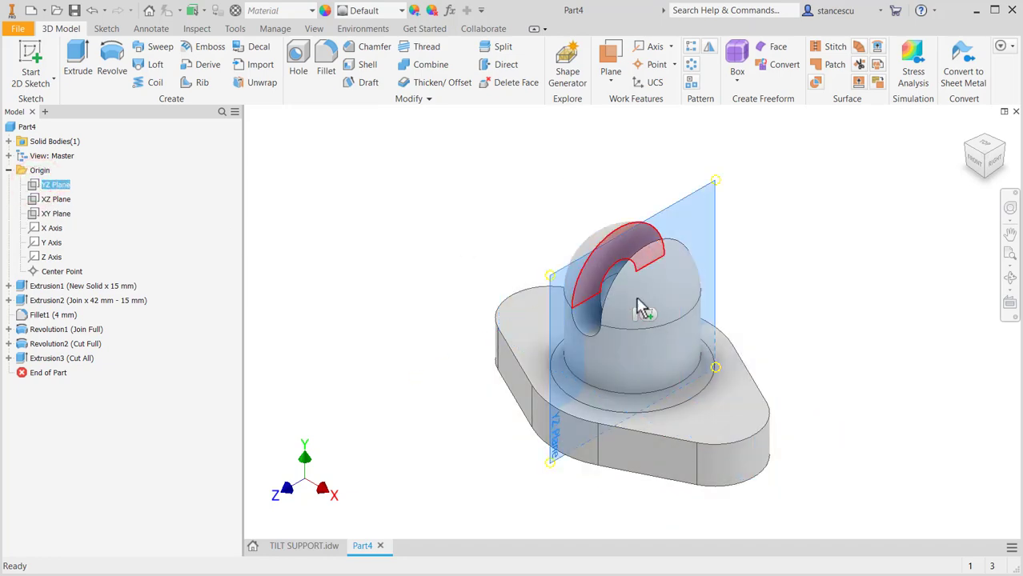
{"action": "left_click", "coordinate": [645, 314]}
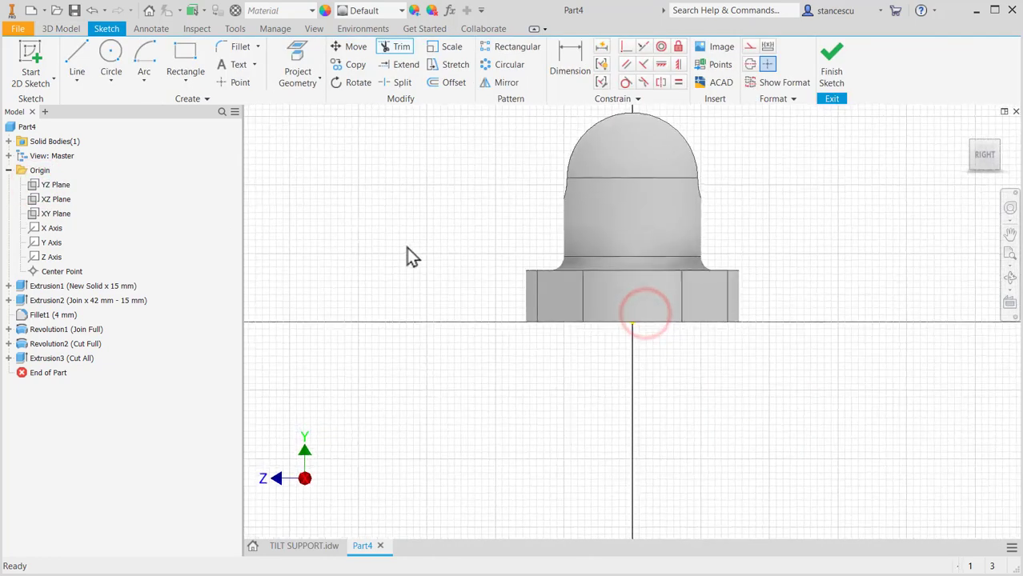
{"action": "key", "text": "F7"}
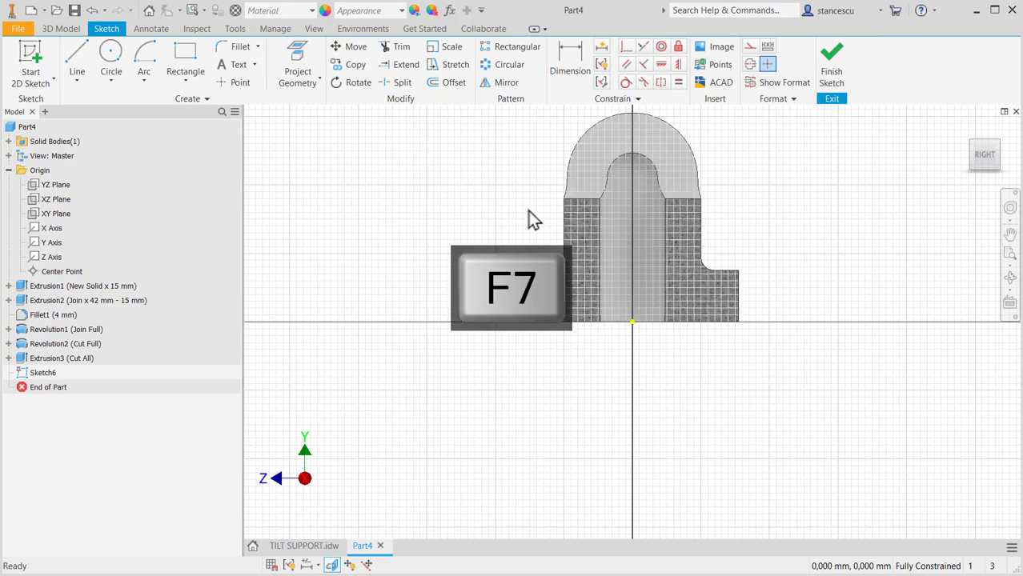
{"action": "middle_click_drag", "start_coordinate": [613, 253], "coordinate": [605, 345]}
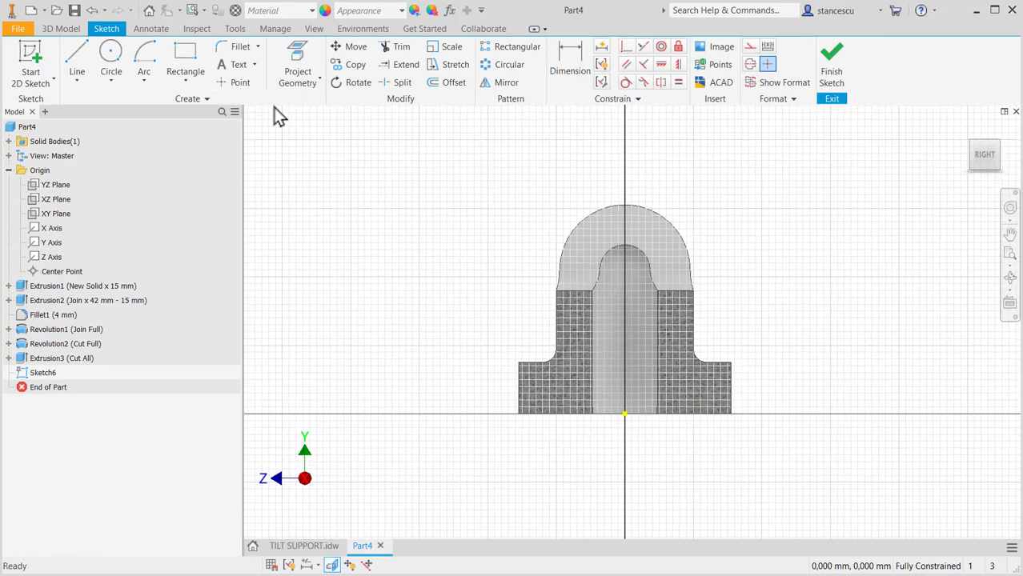
Step: Project the domed arc of the inner cavity into the sketch to obtain its centre point
{"action": "left_click", "coordinate": [298, 58]}
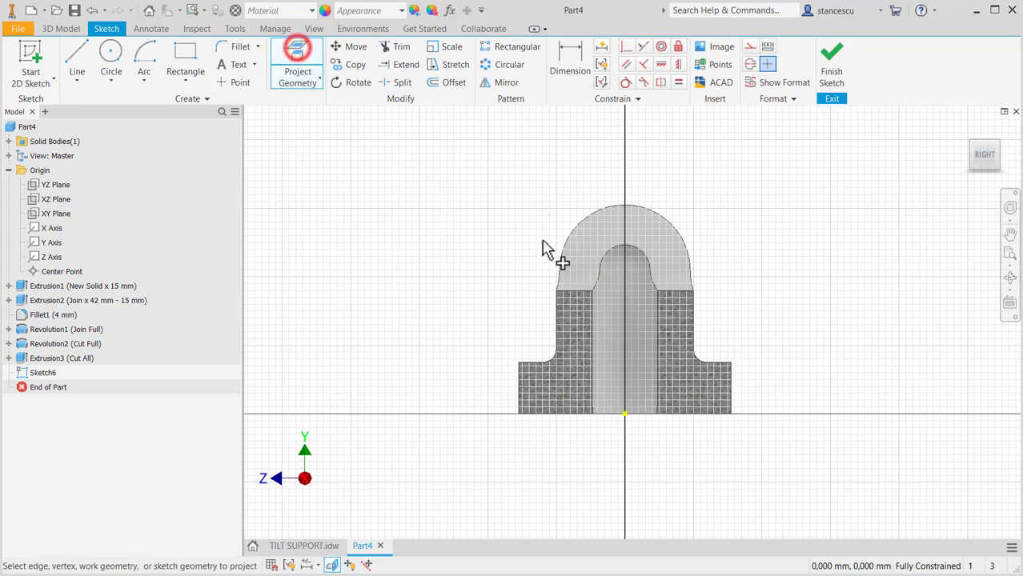
{"action": "left_click", "coordinate": [638, 255]}
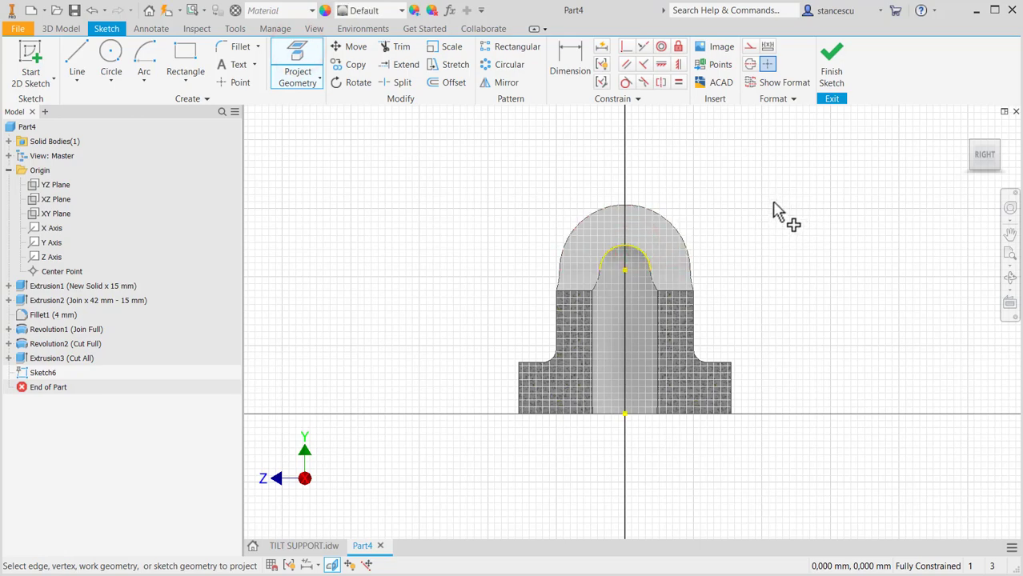
{"action": "scroll", "coordinate": [741, 233], "scroll_direction": "up", "scroll_amount": 5}
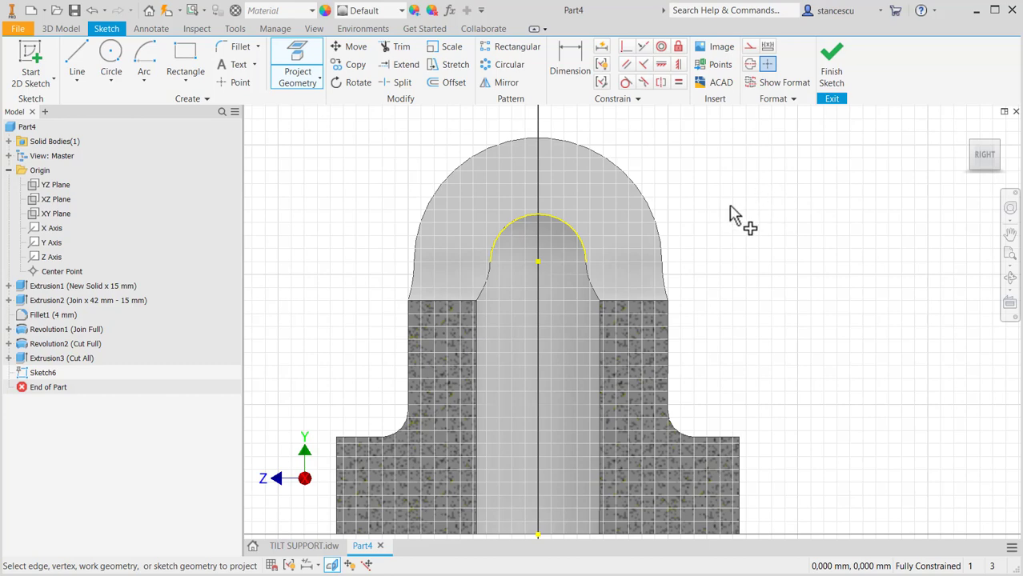
Step: Draw a 10 mm diameter circle centred on the projected arc's centre point and finish the sketch
{"action": "left_click", "coordinate": [305, 546]}
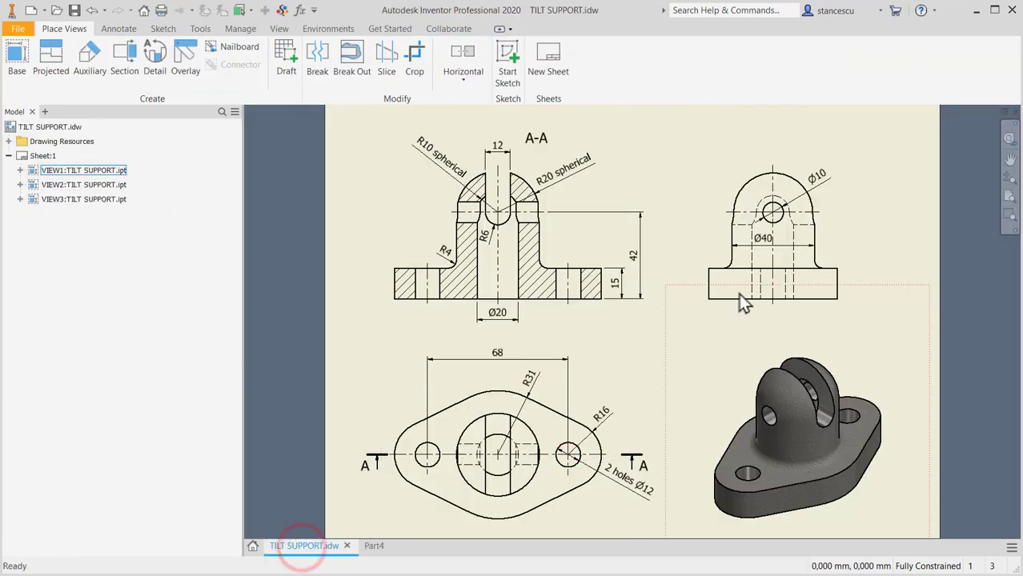
{"action": "left_click", "coordinate": [373, 546]}
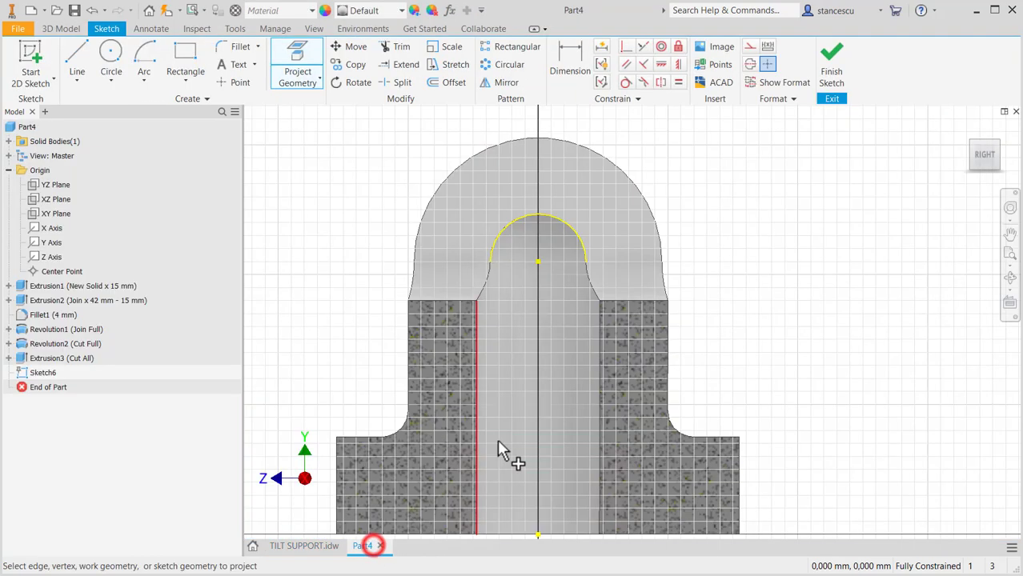
{"action": "left_click", "coordinate": [110, 57]}
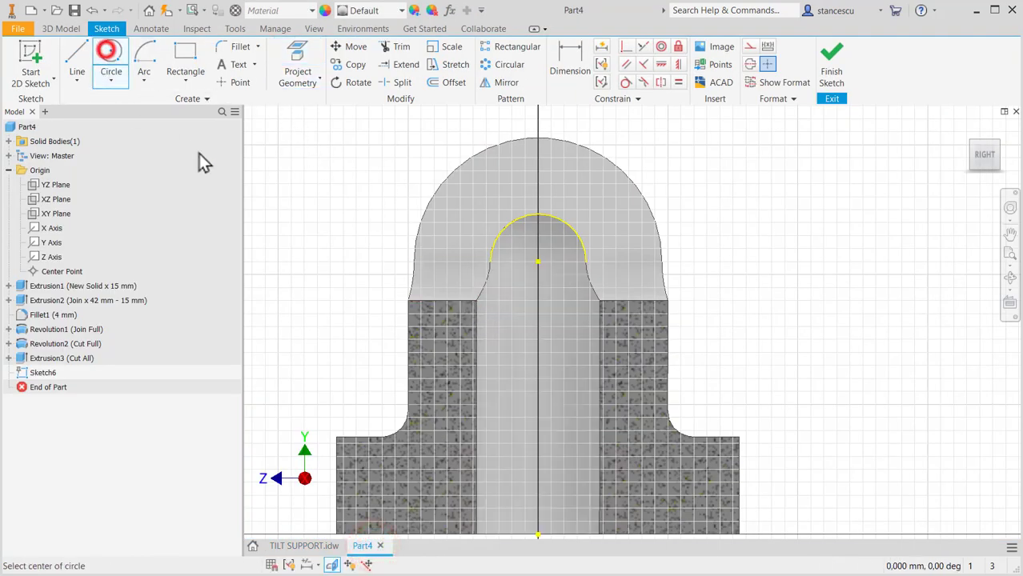
{"action": "left_click", "coordinate": [538, 261]}
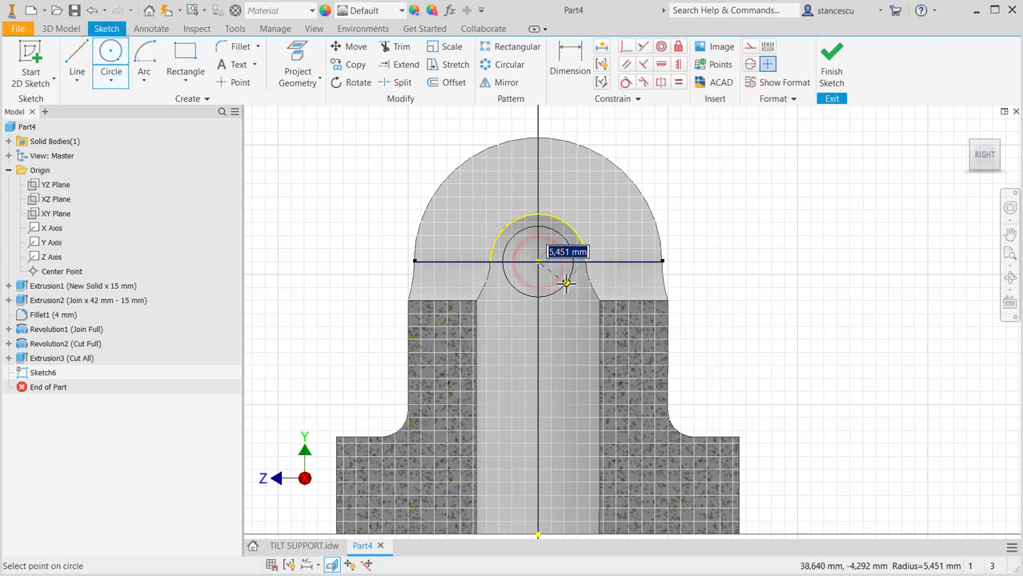
{"action": "right_click", "coordinate": [566, 284]}
{"action": "left_click", "coordinate": [558, 395]}
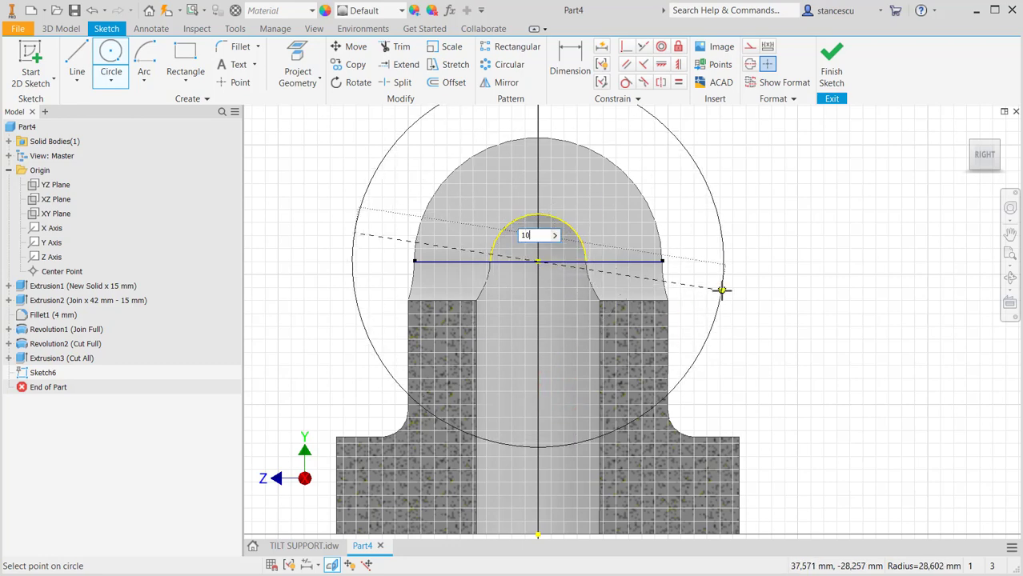
{"action": "key", "text": "Return"}
{"action": "left_click", "coordinate": [832, 60]}
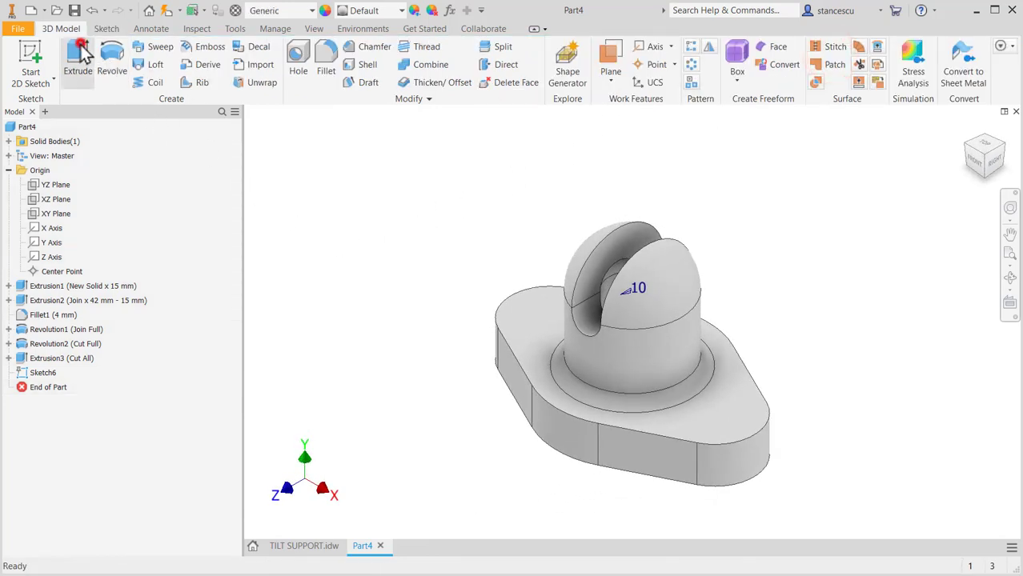
Step: Cut the 10 mm circle through both sides of the boss with a symmetric, through-all Extrude
{"action": "left_click", "coordinate": [80, 56]}
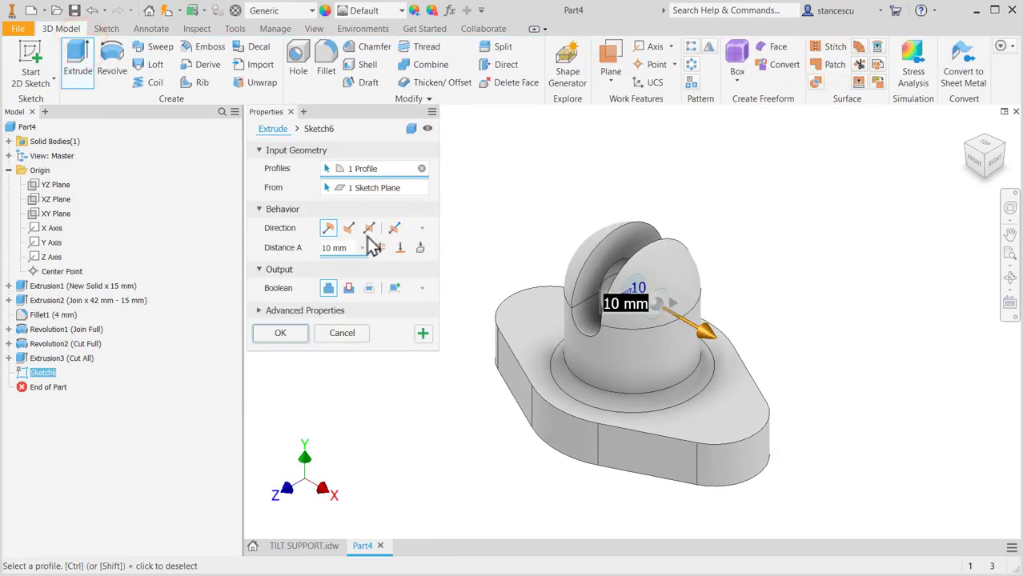
{"action": "left_click", "coordinate": [368, 228]}
{"action": "left_click", "coordinate": [348, 288]}
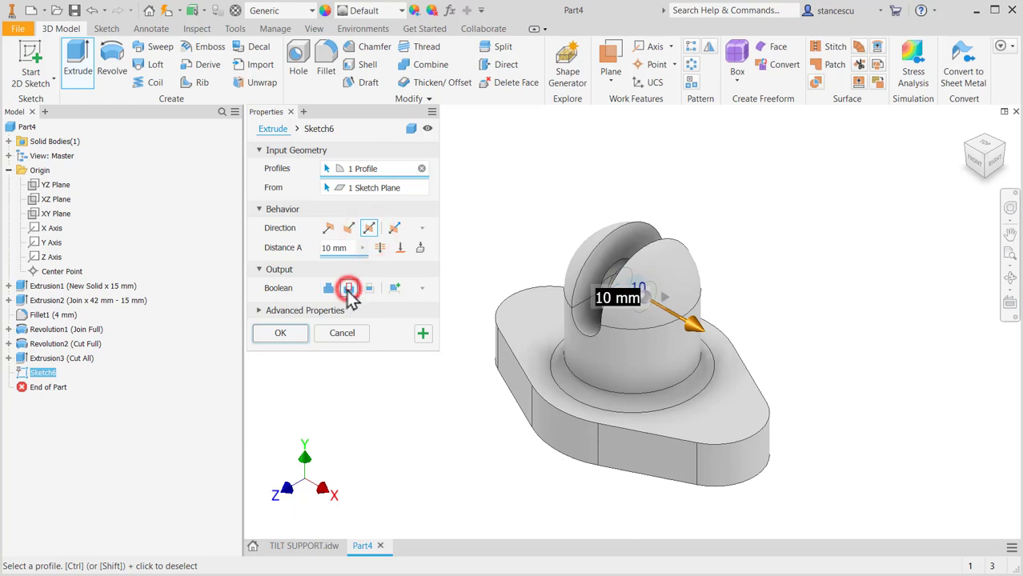
{"action": "left_click", "coordinate": [379, 248]}
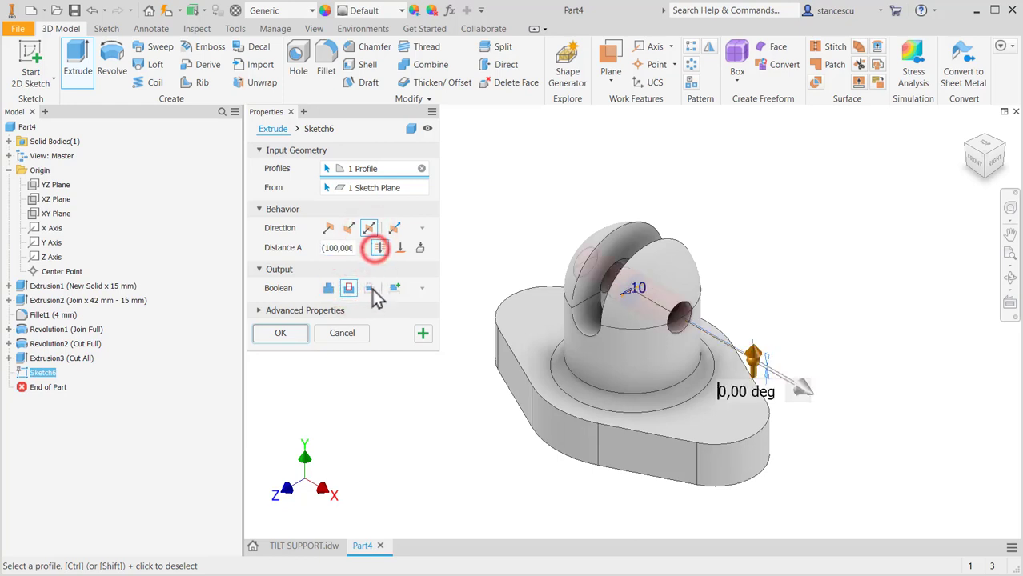
{"action": "left_click", "coordinate": [279, 333]}
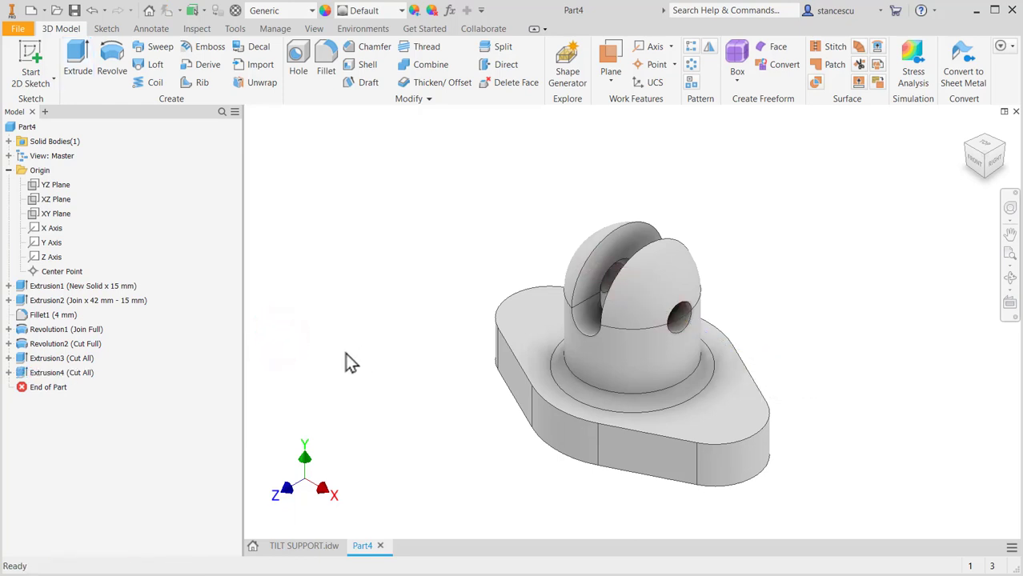
Step: Check the diameter and spacing of the two mounting holes in the TILT SUPPORT.idw drawing, and return to the part
{"action": "mouse_move", "coordinate": [345, 359]}
{"action": "middle_mouse_down", "text": "shift"}
{"action": "mouse_move", "coordinate": [470, 350]}
{"action": "mouse_move", "coordinate": [498, 368]}
{"action": "mouse_move", "coordinate": [532, 349]}
{"action": "mouse_move", "coordinate": [471, 356]}
{"action": "mouse_move", "coordinate": [380, 316]}
{"action": "mouse_move", "coordinate": [365, 320]}
{"action": "mouse_move", "coordinate": [360, 354]}
{"action": "middle_mouse_up", "text": "shift"}
{"action": "left_click", "coordinate": [304, 547]}
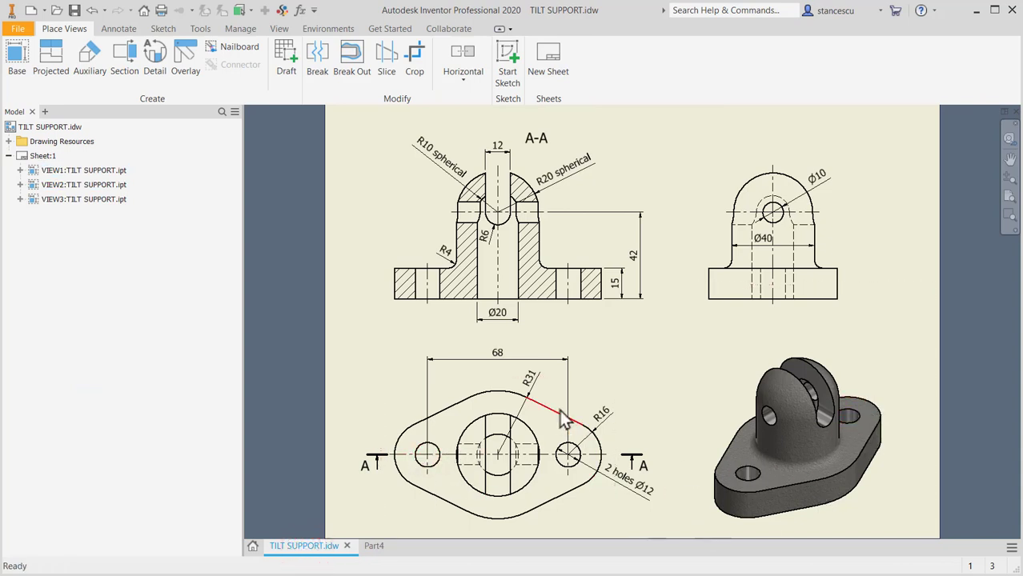
{"action": "left_click", "coordinate": [374, 547]}
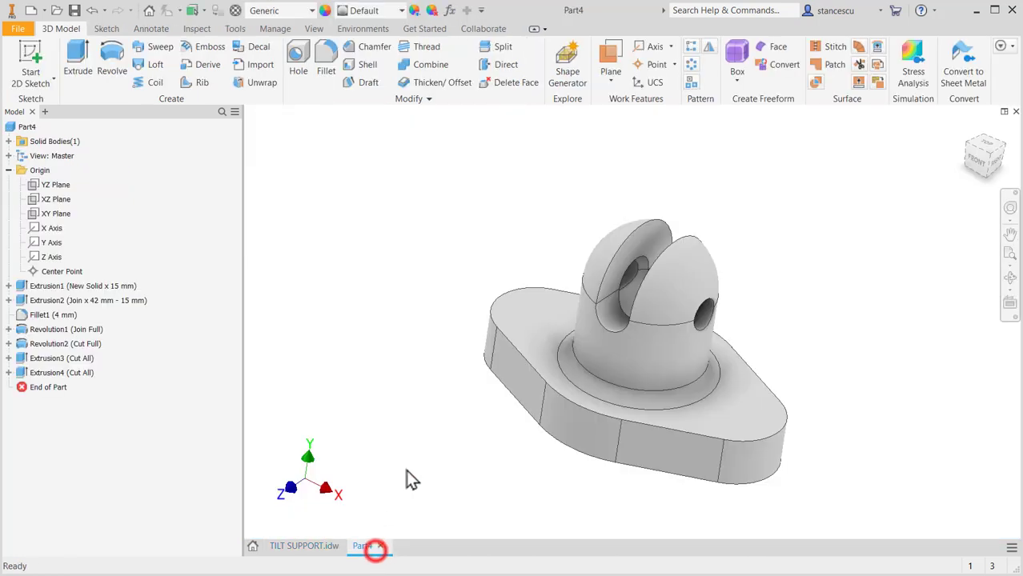
Step: Review the application's sketch options, including automatic edge projection for sketch creation and edit, and close them without changes
{"action": "left_click", "coordinate": [18, 29]}
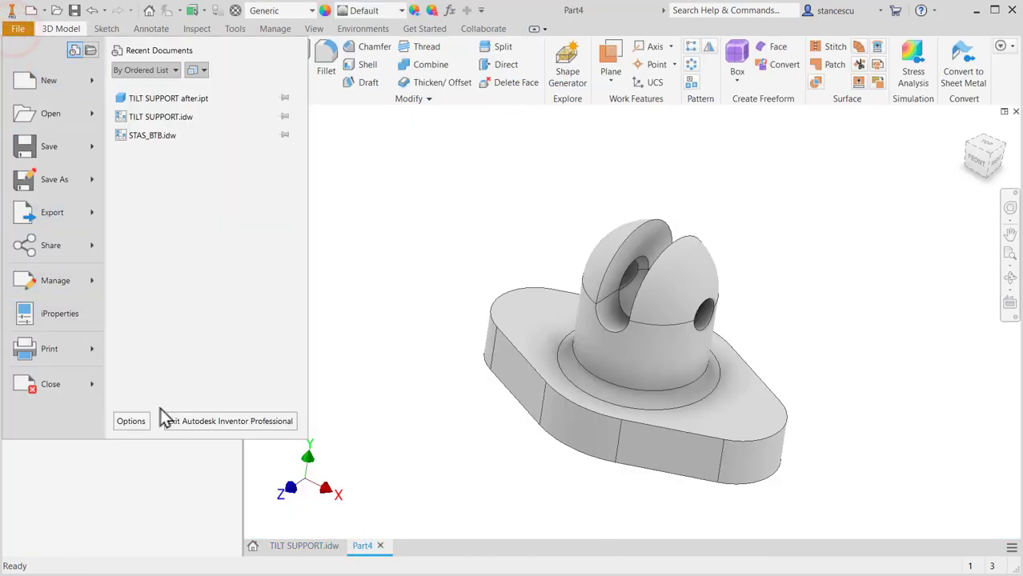
{"action": "left_click", "coordinate": [131, 422]}
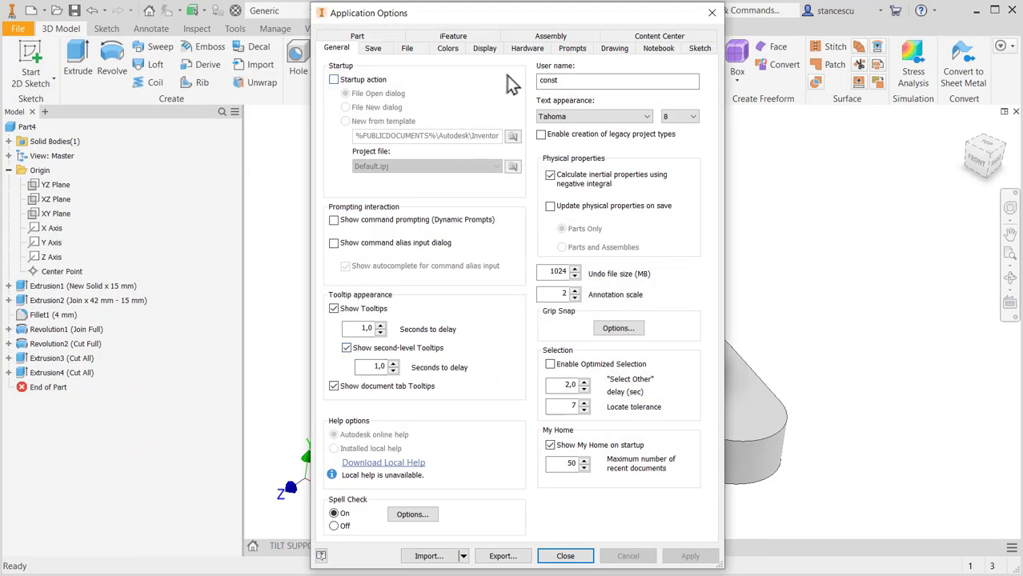
{"action": "left_click", "coordinate": [700, 49]}
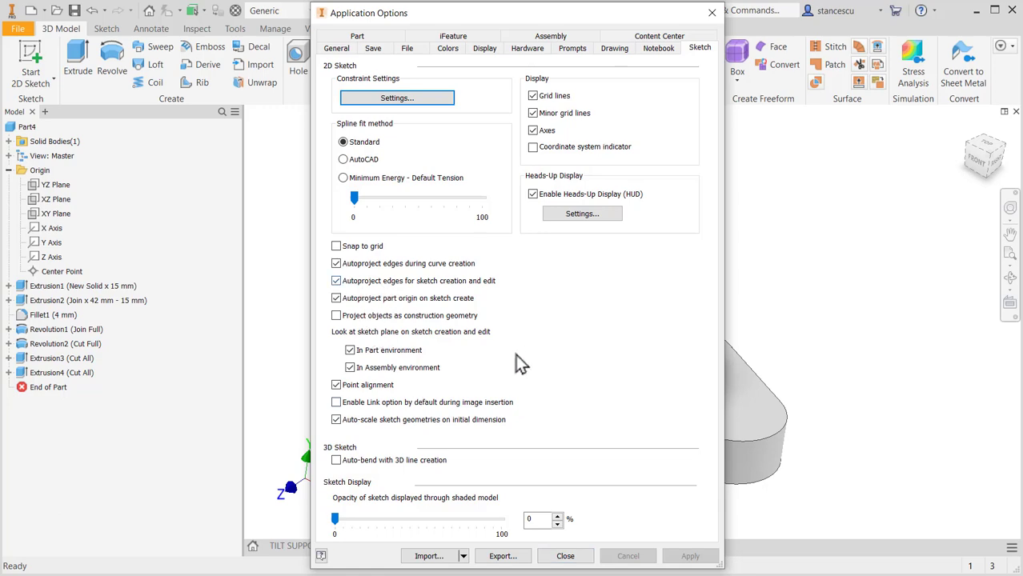
{"action": "left_click", "coordinate": [574, 556]}
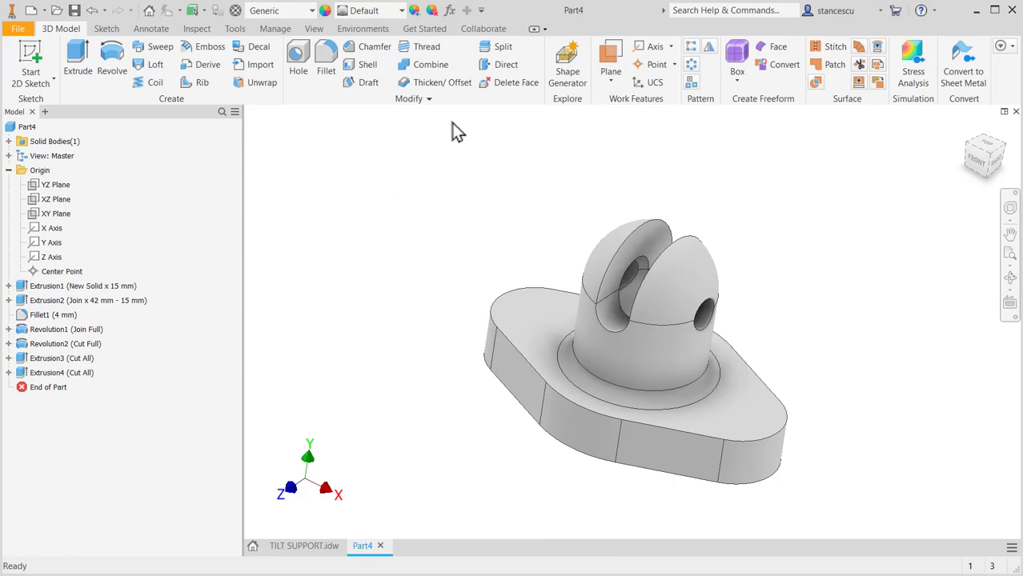
Step: Start a sketch on the base flange's upper face
{"action": "left_click", "coordinate": [520, 313]}
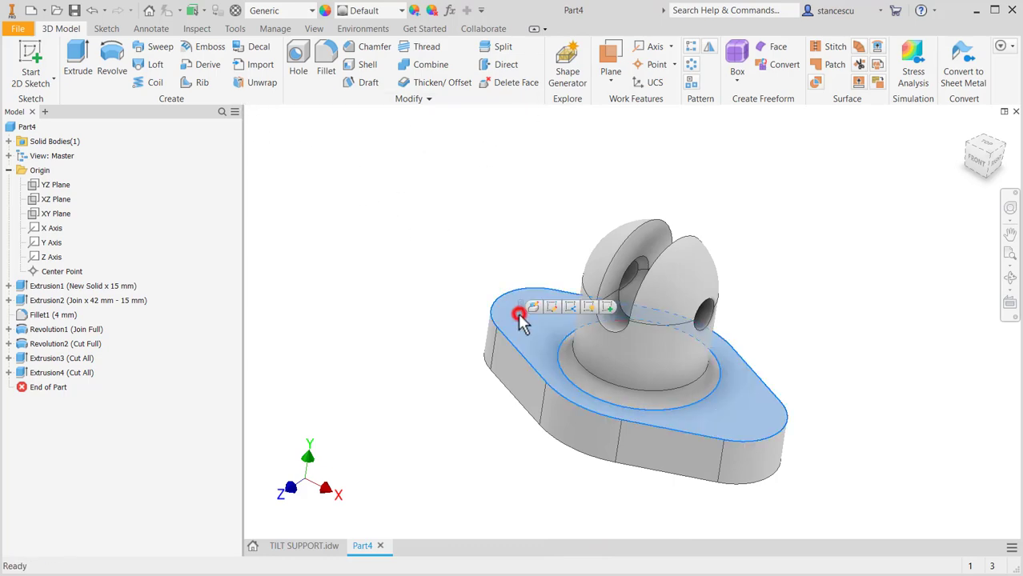
{"action": "left_click", "coordinate": [606, 308]}
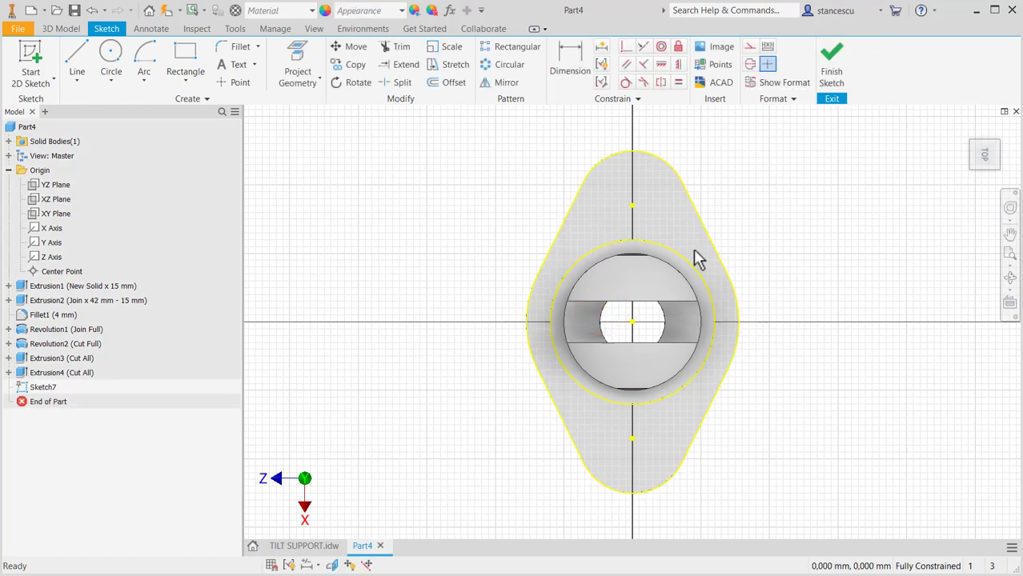
Step: Finish the sketch, place simple through-all holes at both projected centre points, and check their diameter in the TILT SUPPORT.idw drawing
{"action": "left_click", "coordinate": [832, 69]}
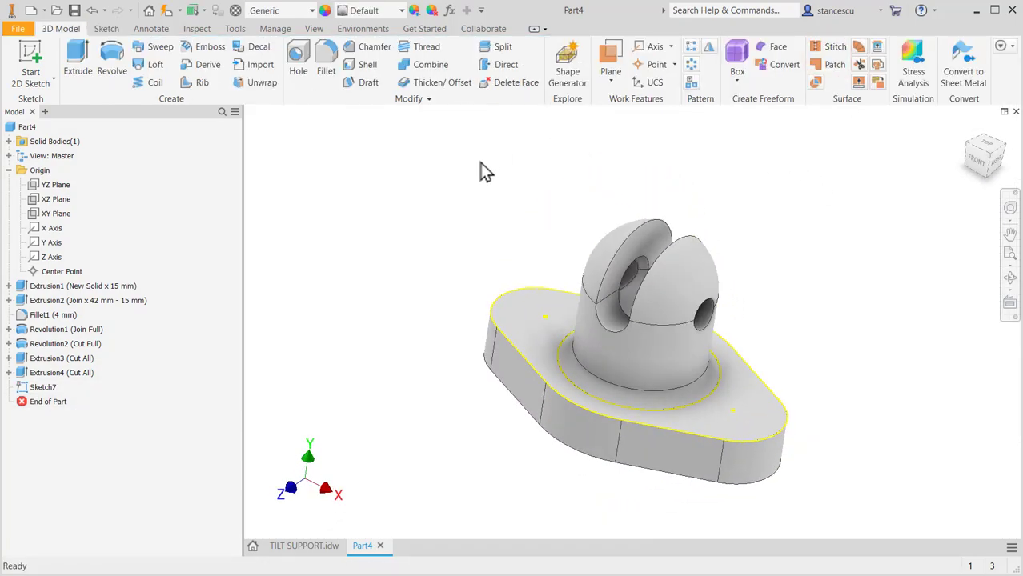
{"action": "left_click", "coordinate": [298, 57]}
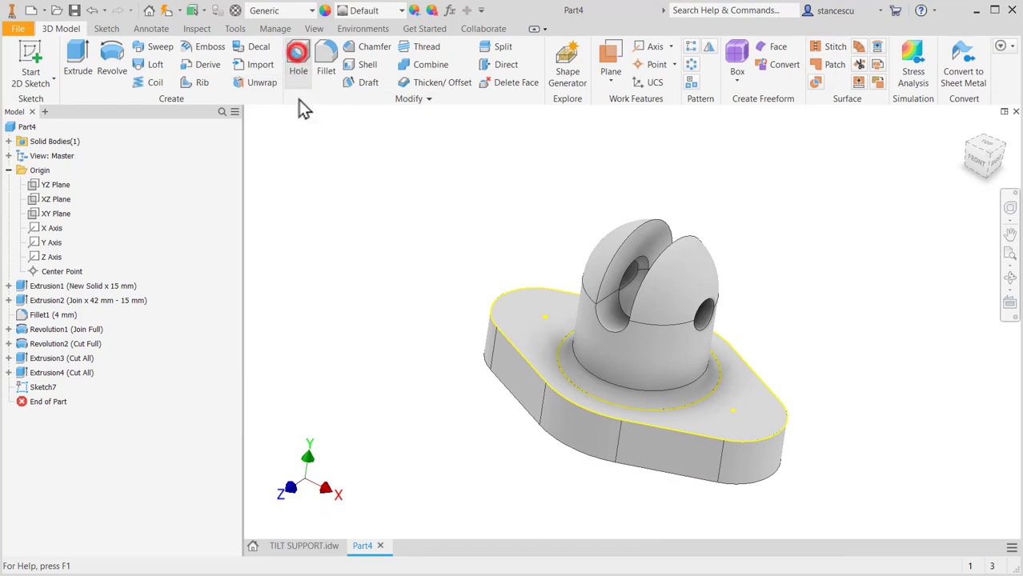
{"action": "left_click", "coordinate": [544, 319]}
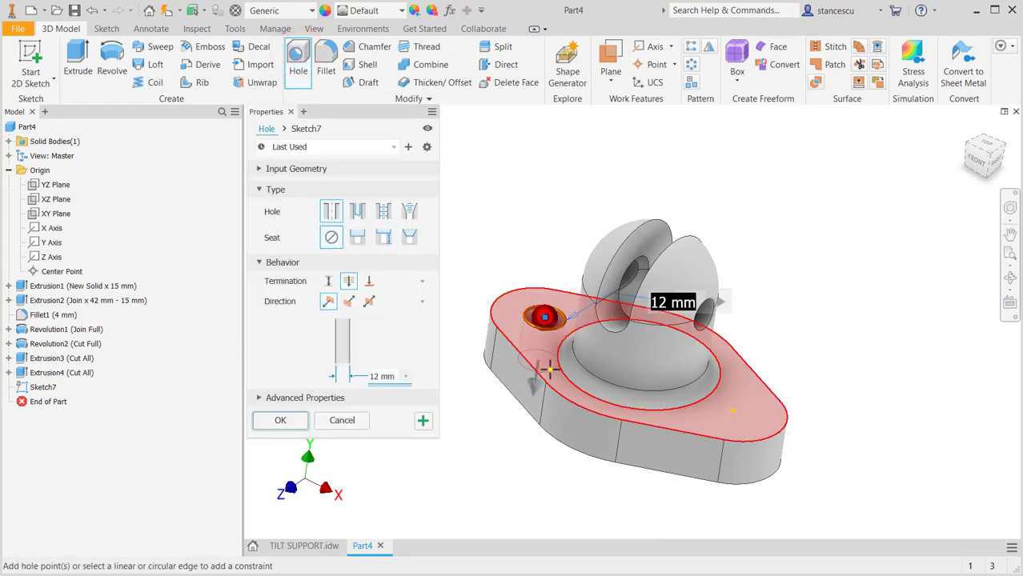
{"action": "left_click", "coordinate": [732, 412]}
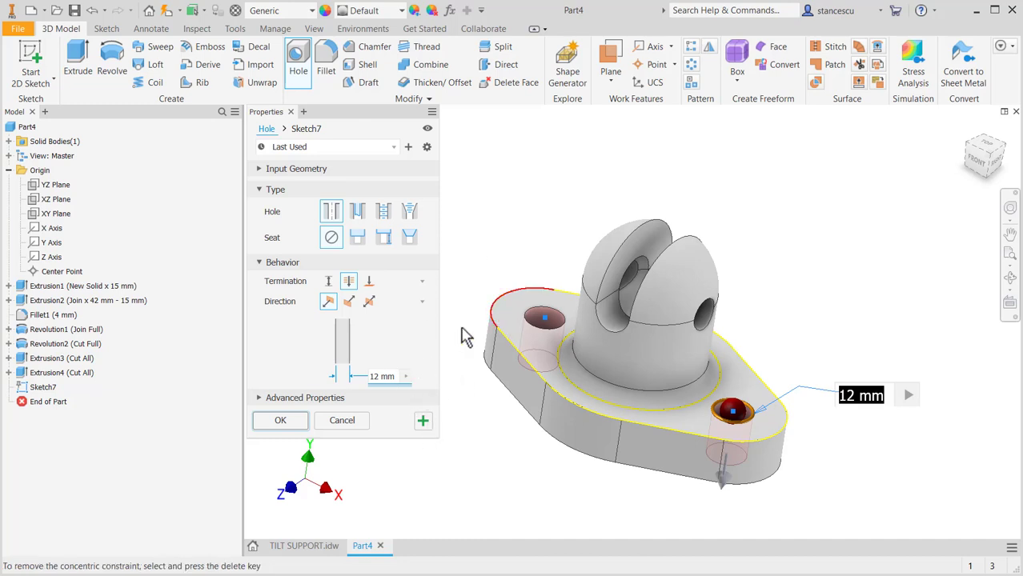
{"action": "left_click", "coordinate": [295, 548]}
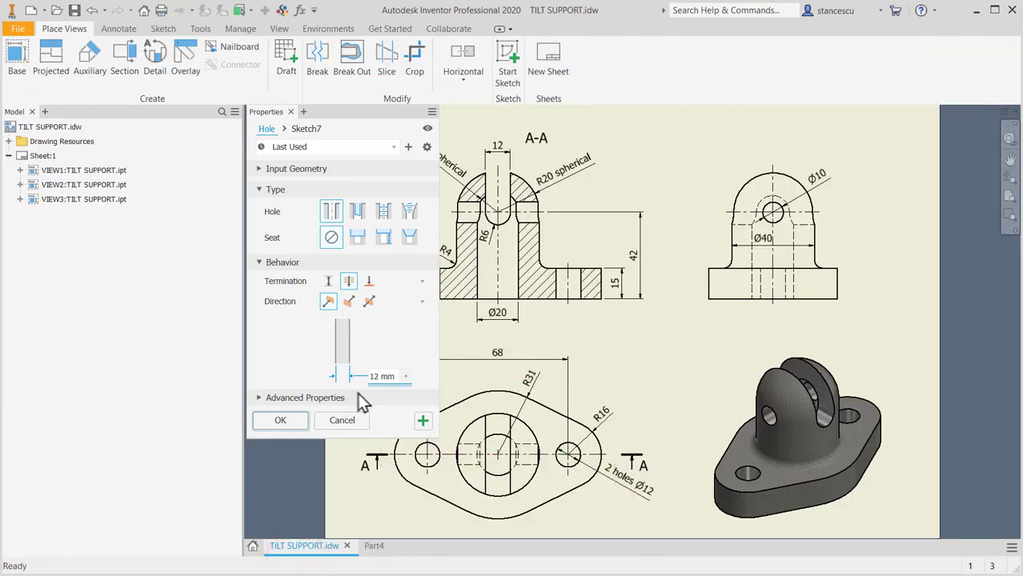
{"action": "left_click", "coordinate": [379, 549]}
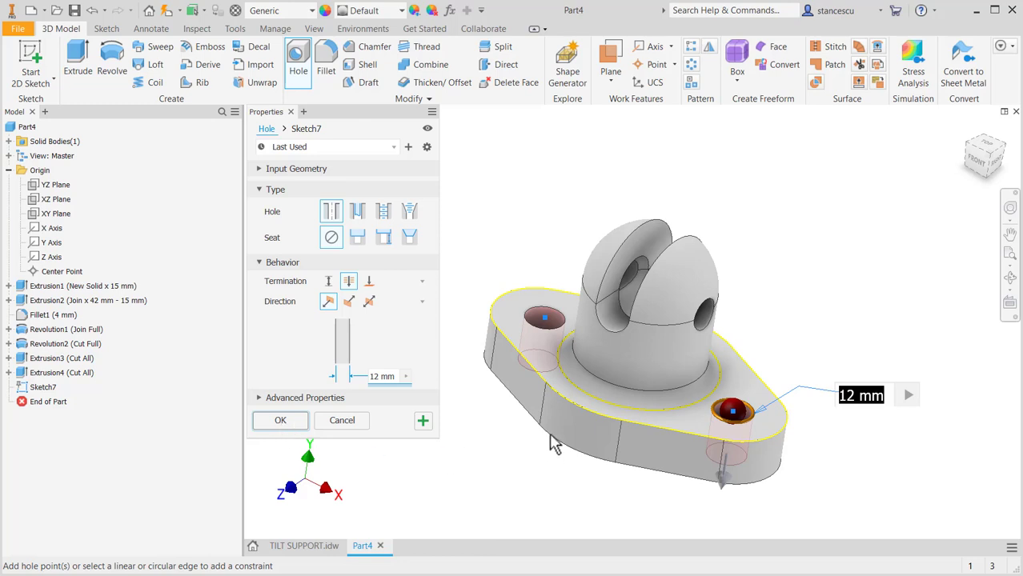
Step: Set the hole diameter to 12 mm and create both through-all mounting holes
{"action": "scroll", "coordinate": [665, 410], "scroll_direction": "up", "scroll_amount": 3}
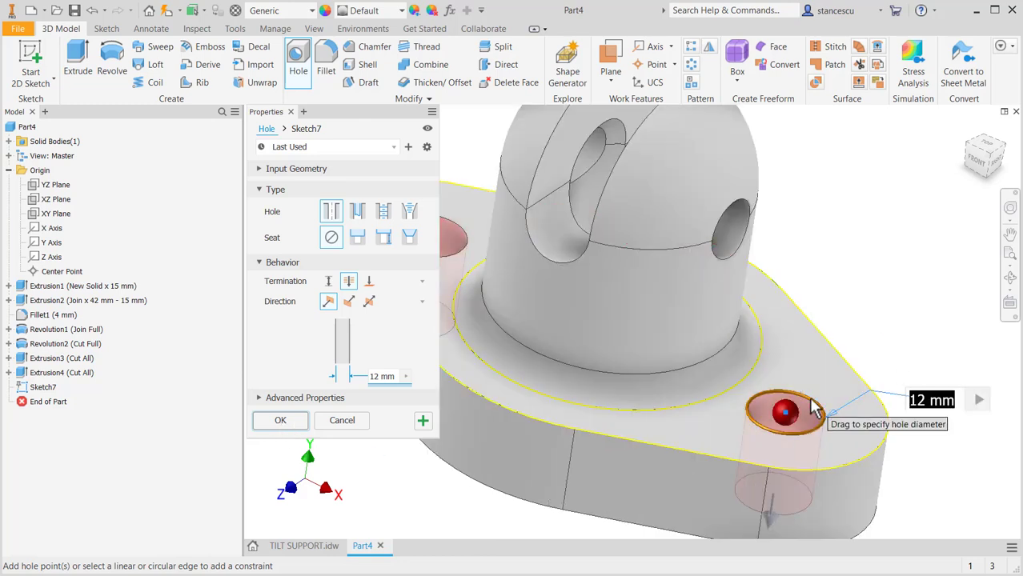
{"action": "mouse_move", "coordinate": [815, 410]}
{"action": "left_mouse_down"}
{"action": "mouse_move", "coordinate": [841, 399]}
{"action": "mouse_move", "coordinate": [794, 411]}
{"action": "mouse_move", "coordinate": [845, 404]}
{"action": "mouse_move", "coordinate": [815, 390]}
{"action": "mouse_move", "coordinate": [806, 392]}
{"action": "mouse_move", "coordinate": [813, 407]}
{"action": "mouse_move", "coordinate": [810, 396]}
{"action": "left_mouse_up"}
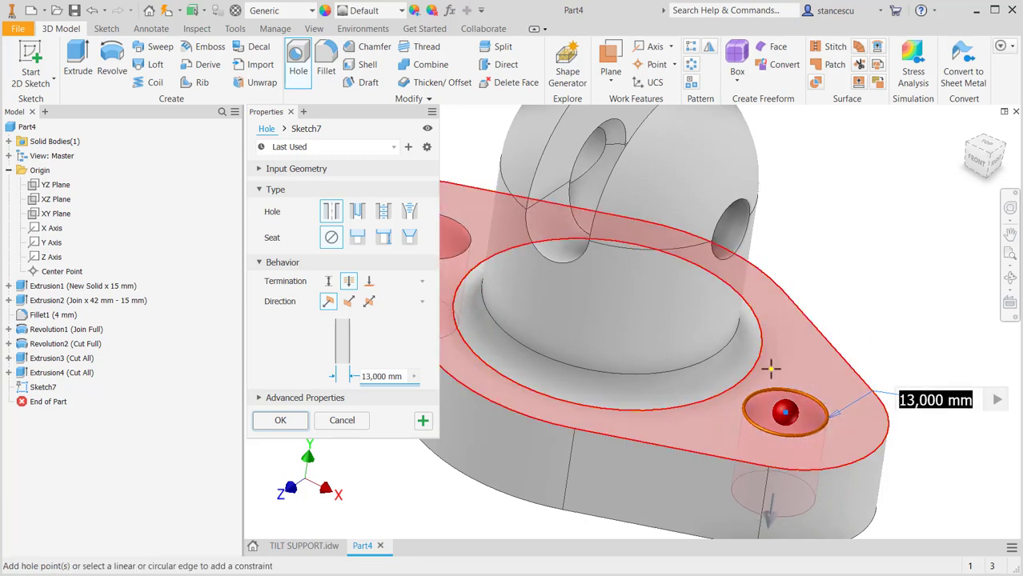
{"action": "left_click", "coordinate": [373, 376]}
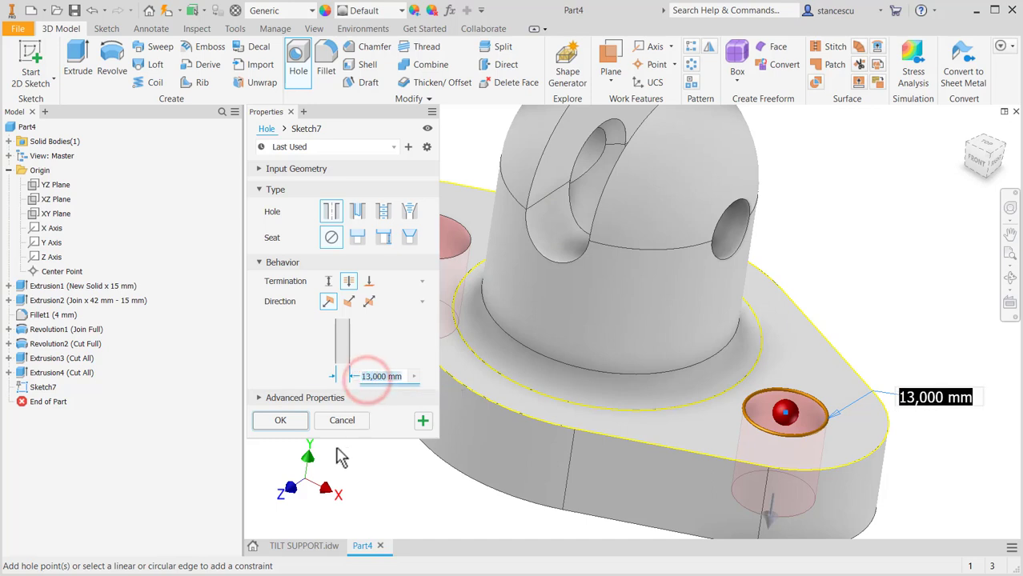
{"action": "type", "text": "12"}
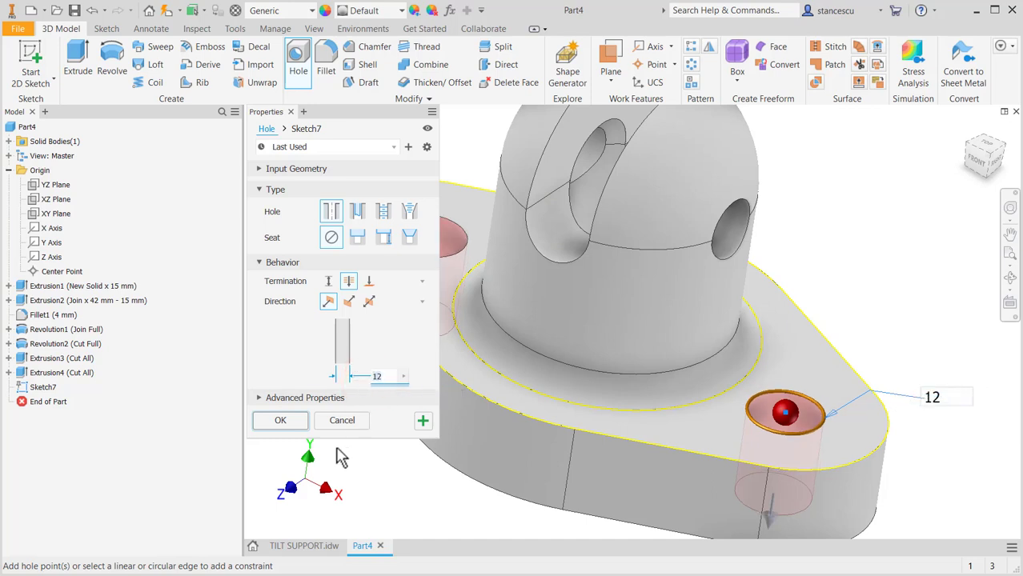
{"action": "left_click", "coordinate": [289, 421]}
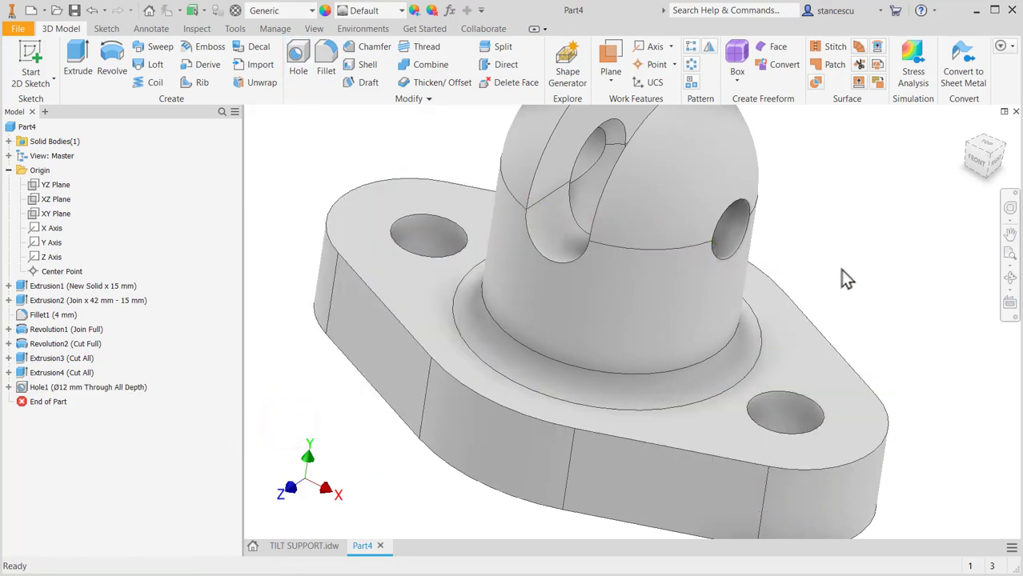
Step: Assign the Steel, Cast material to the part
{"action": "key", "text": "F6"}
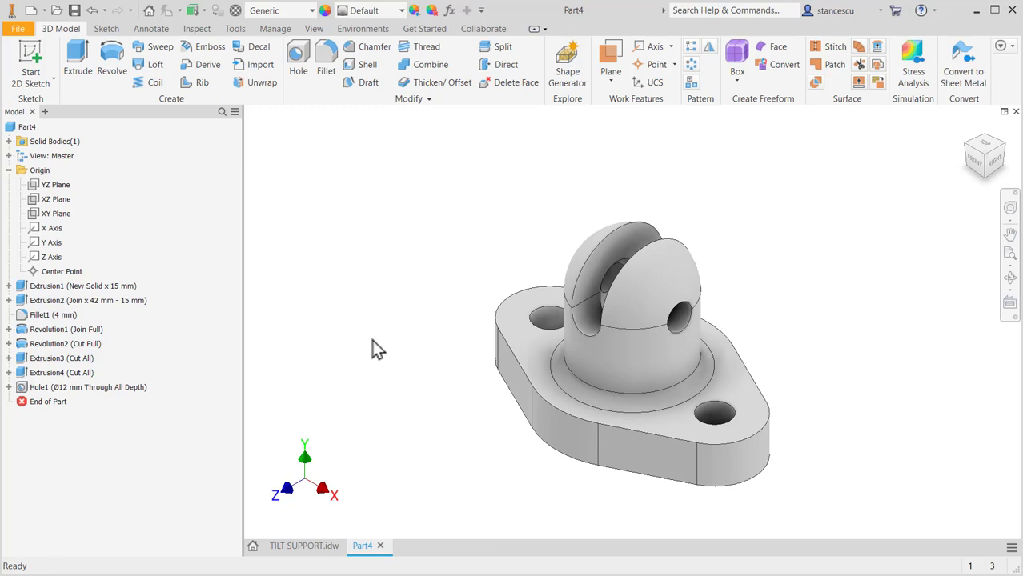
{"action": "left_click", "coordinate": [297, 11]}
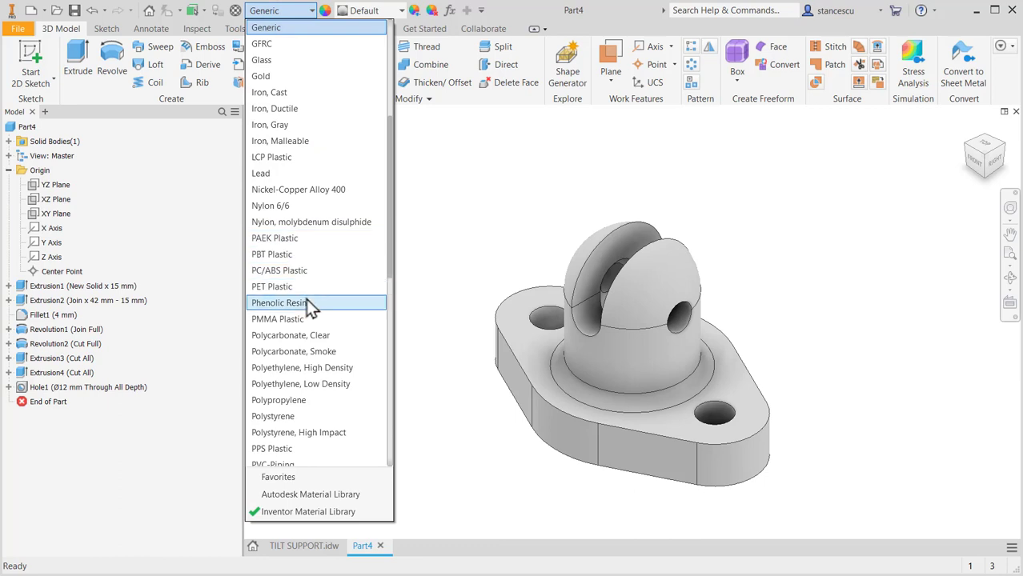
{"action": "key", "text": "t"}
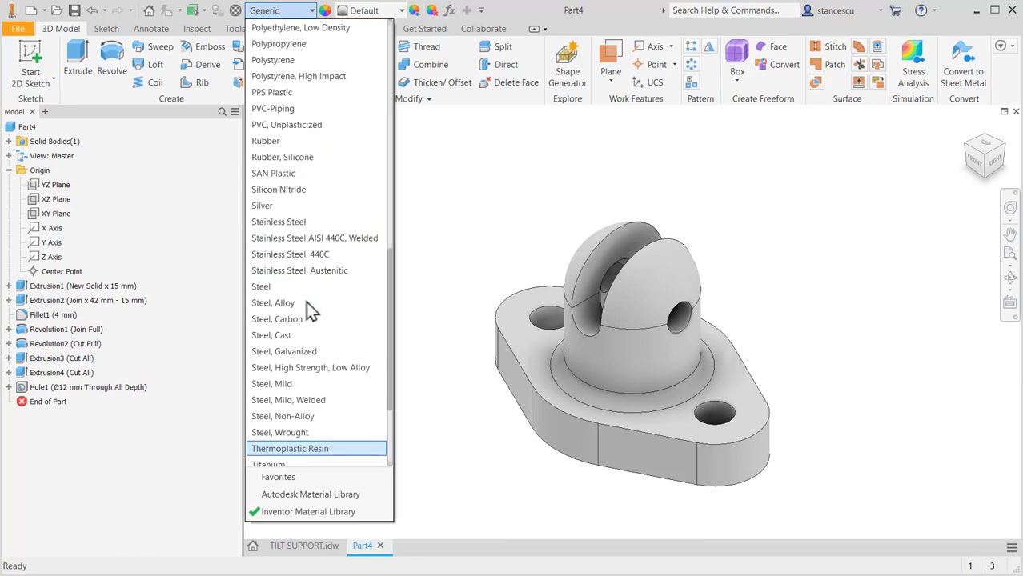
{"action": "left_click", "coordinate": [272, 337]}
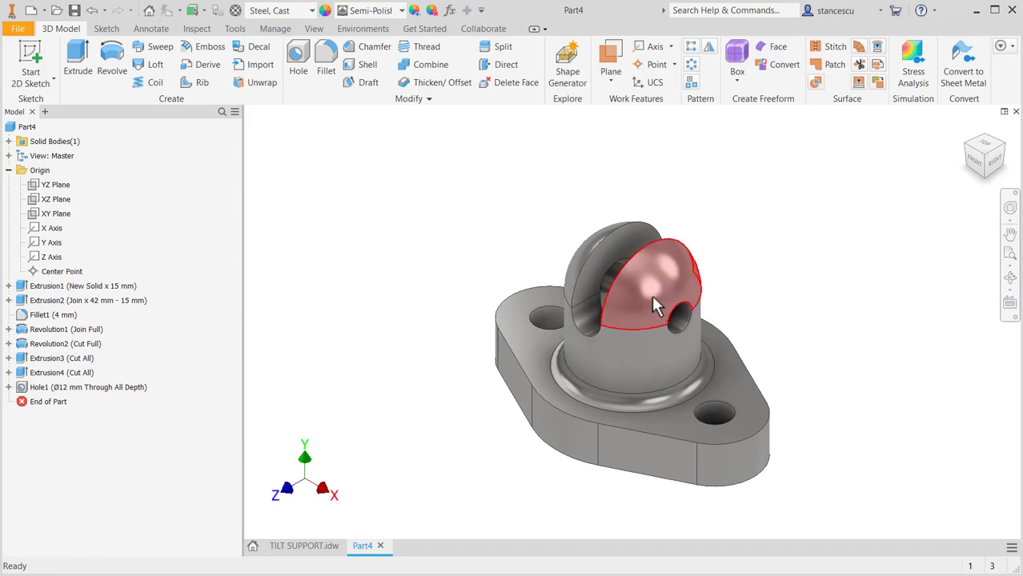
Step: Change the whole part's appearance to Steel - Cast and inspect the surface texture up close
{"action": "left_click", "coordinate": [401, 12]}
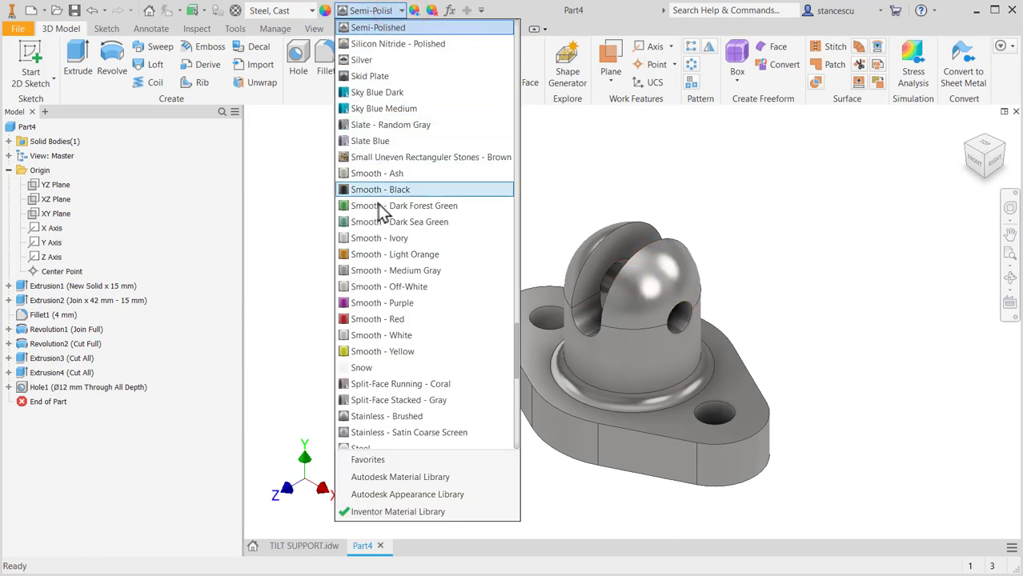
{"action": "scroll", "coordinate": [383, 245], "scroll_direction": "down", "scroll_amount": 3}
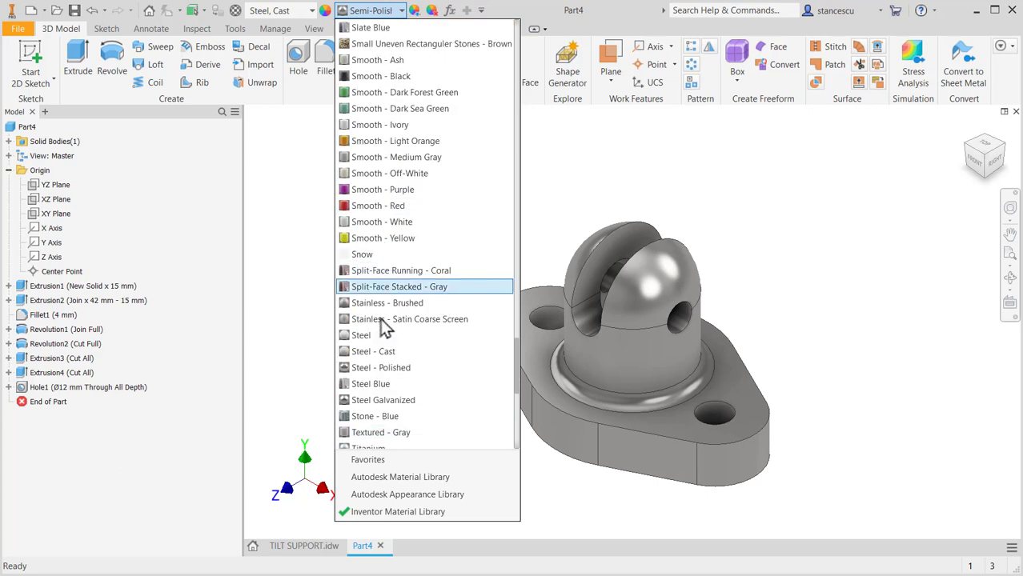
{"action": "left_click", "coordinate": [379, 351]}
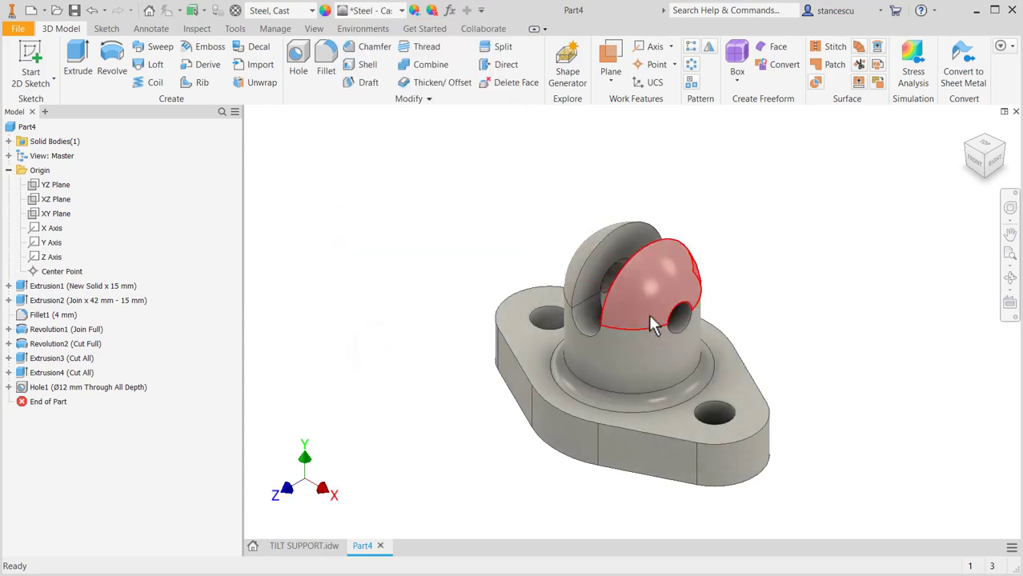
{"action": "scroll", "coordinate": [648, 314], "scroll_direction": "up", "scroll_amount": 2}
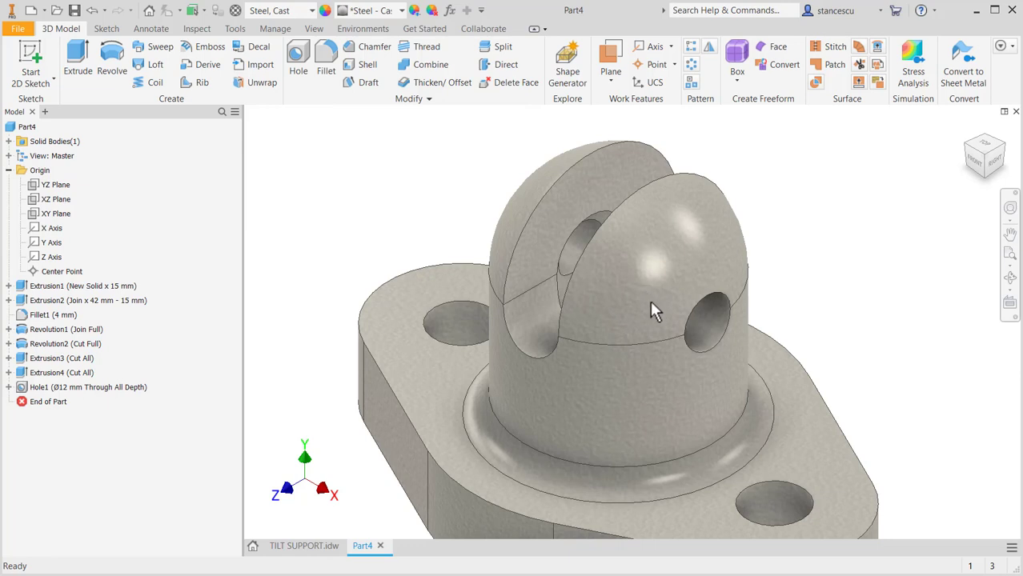
{"action": "scroll", "coordinate": [653, 312], "scroll_direction": "up", "scroll_amount": 2}
{"action": "scroll", "coordinate": [664, 333], "scroll_direction": "down", "scroll_amount": 4}
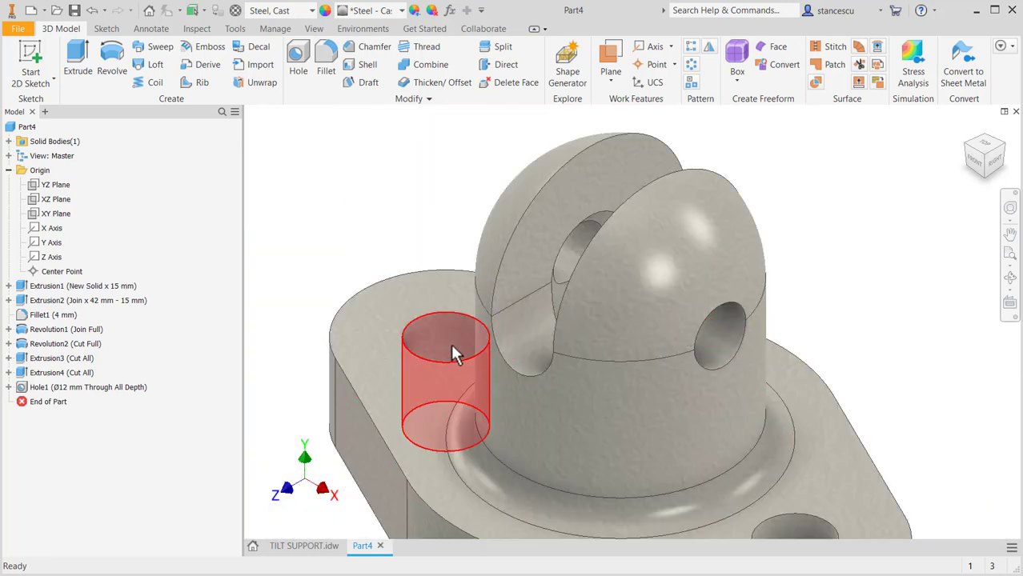
Step: Apply the Steel - Polished appearance to the machined faces: both mounting holes, the cross hole, the slot and the base's underside
{"action": "left_click", "coordinate": [450, 342]}
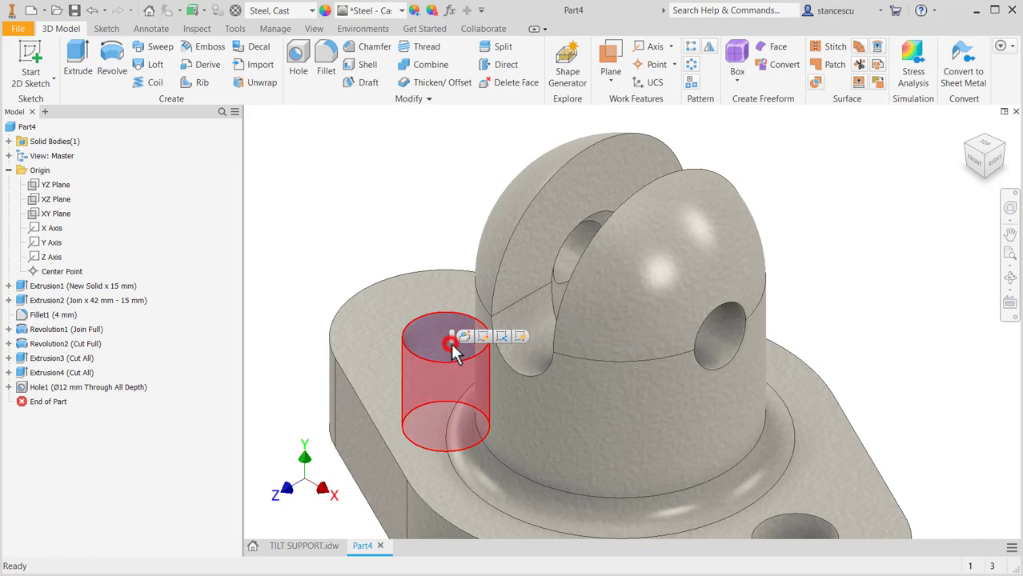
{"action": "left_click", "coordinate": [574, 252], "text": "ctrl"}
{"action": "left_click", "coordinate": [733, 350], "text": "ctrl"}
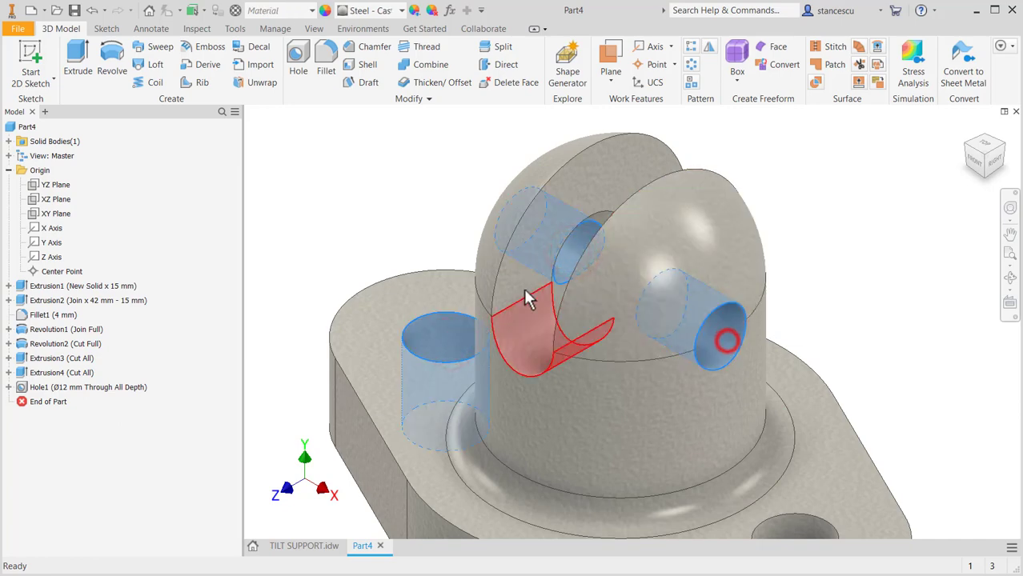
{"action": "left_click", "coordinate": [519, 260], "text": "ctrl"}
{"action": "left_click", "coordinate": [531, 325], "text": "ctrl"}
{"action": "middle_click_drag", "start_coordinate": [454, 343], "coordinate": [525, 358], "text": "shift"}
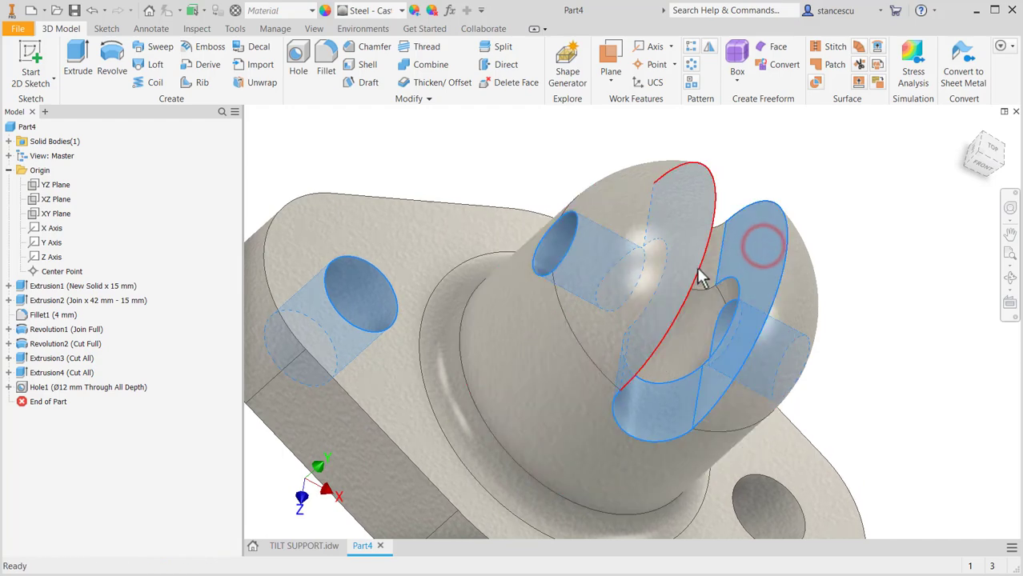
{"action": "key", "text": "F4"}
{"action": "left_click_drag", "start_coordinate": [624, 356], "coordinate": [613, 325]}
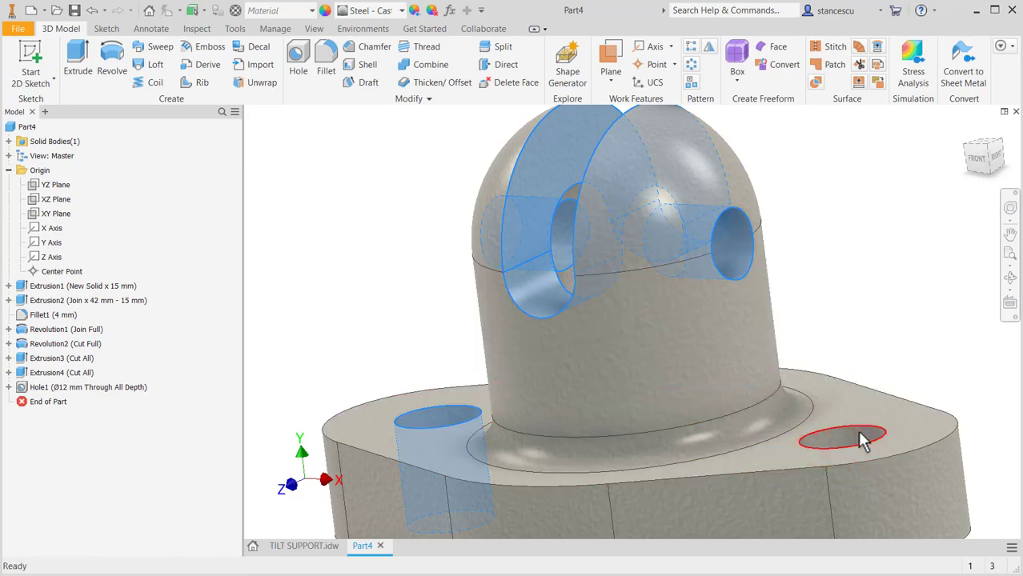
{"action": "left_click_drag", "start_coordinate": [858, 435], "coordinate": [455, 241]}
{"action": "key", "text": "F4"}
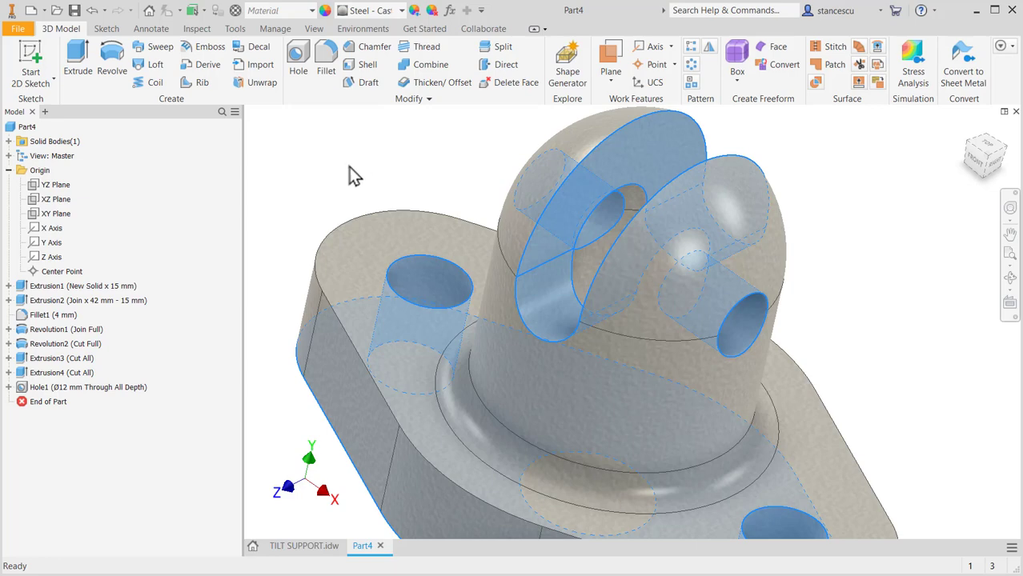
{"action": "left_click", "coordinate": [402, 10]}
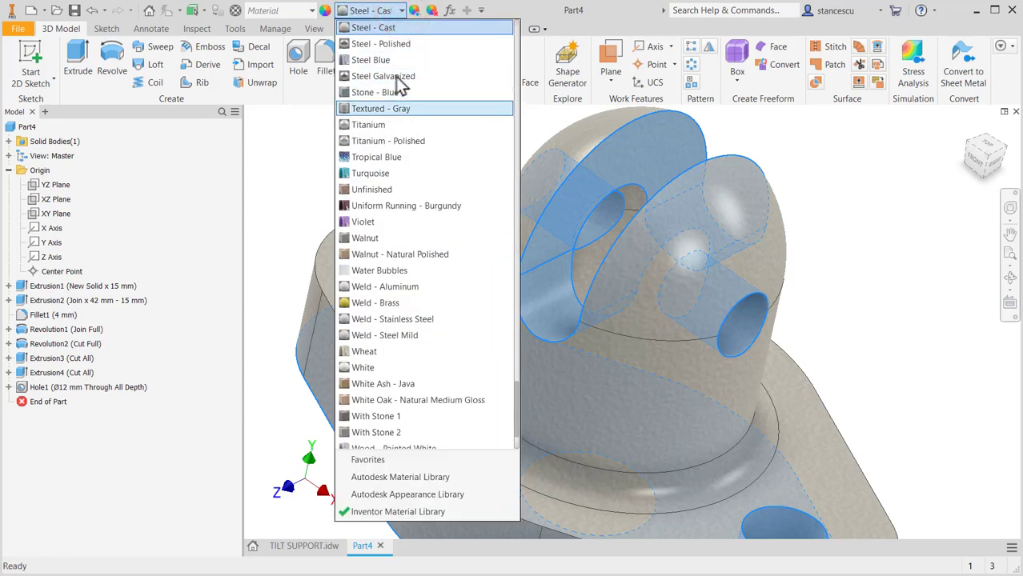
{"action": "left_click", "coordinate": [399, 44]}
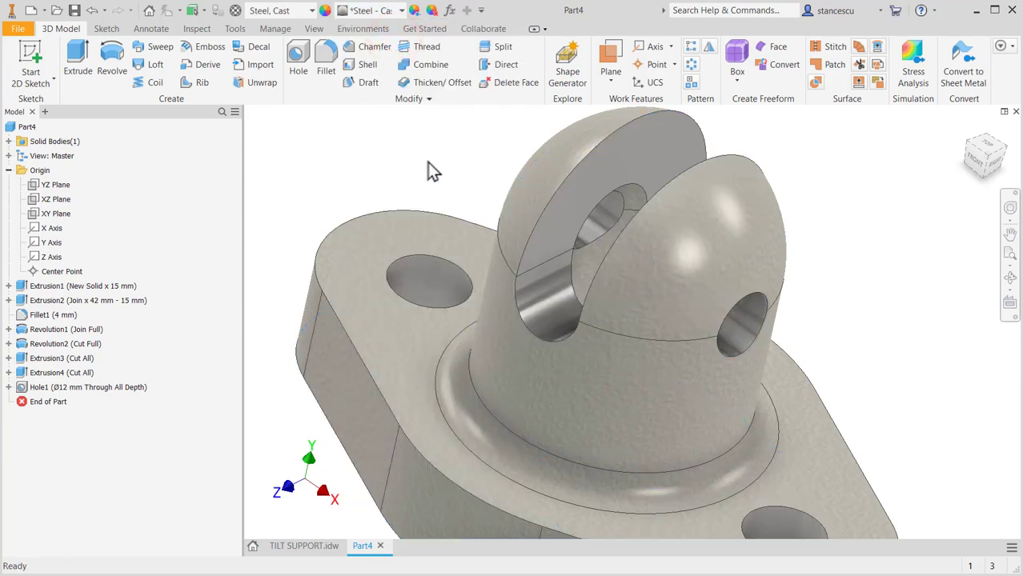
{"action": "key", "text": "F6"}
{"action": "left_click", "coordinate": [427, 165]}
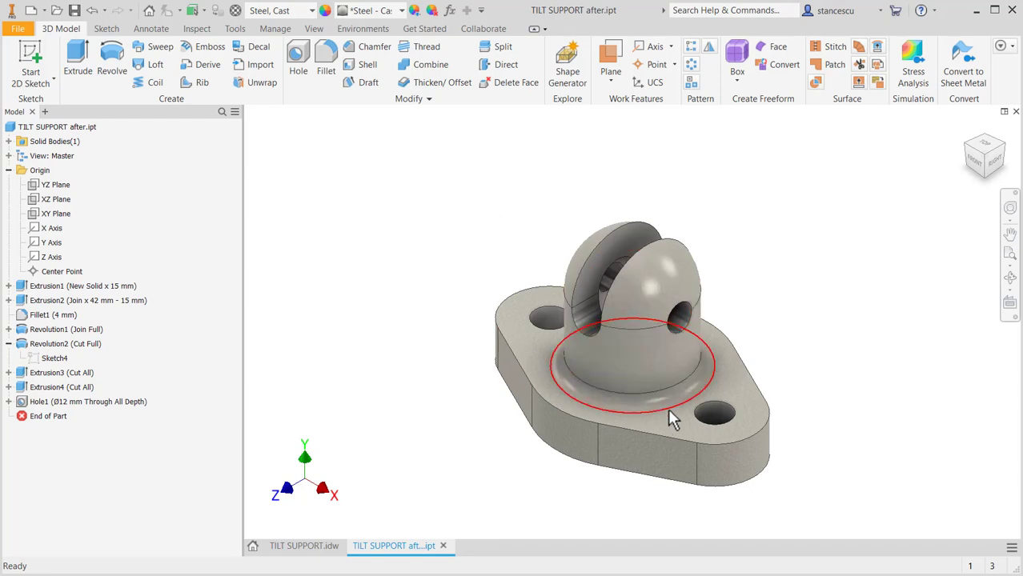
Step: Switch the model's visual style to Shaded, without edges
{"action": "left_click", "coordinate": [315, 28]}
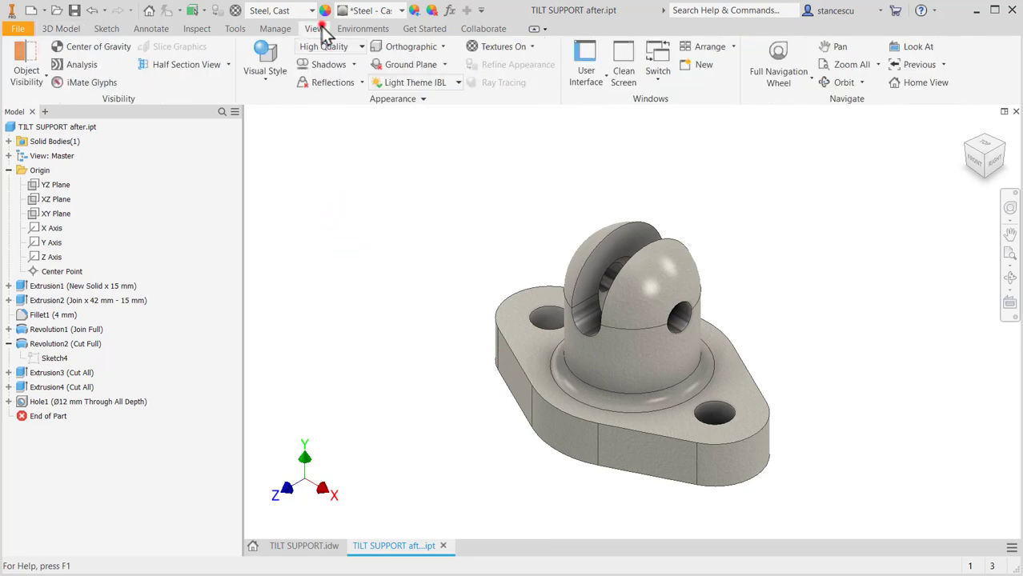
{"action": "left_click", "coordinate": [267, 69]}
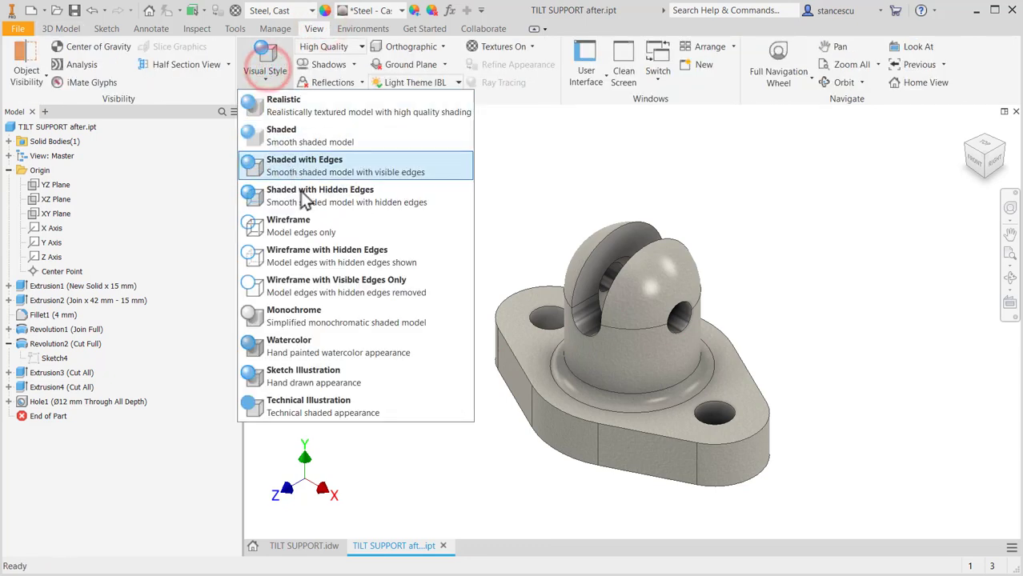
{"action": "left_click", "coordinate": [295, 135]}
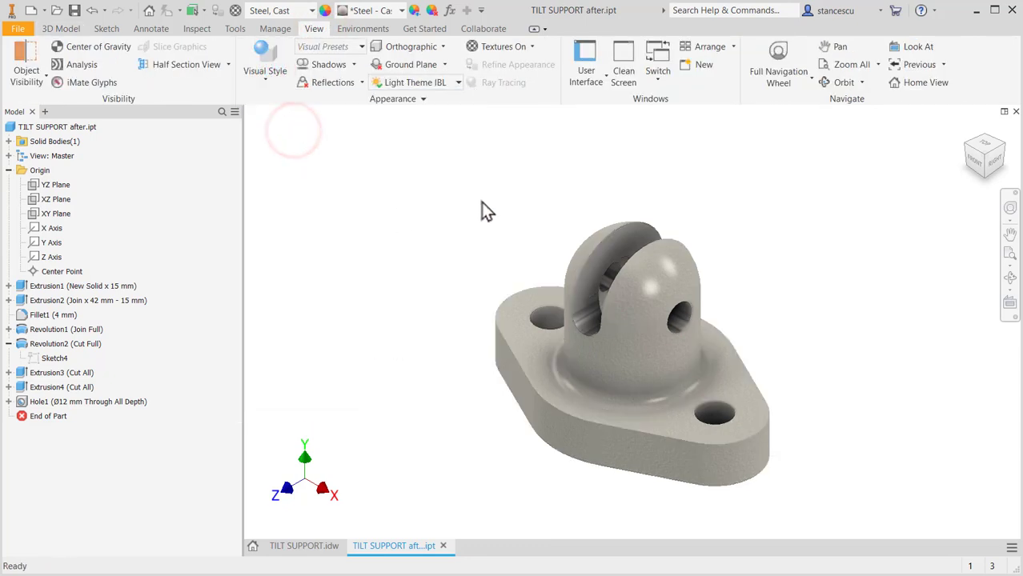
{"action": "left_click", "coordinate": [64, 29]}
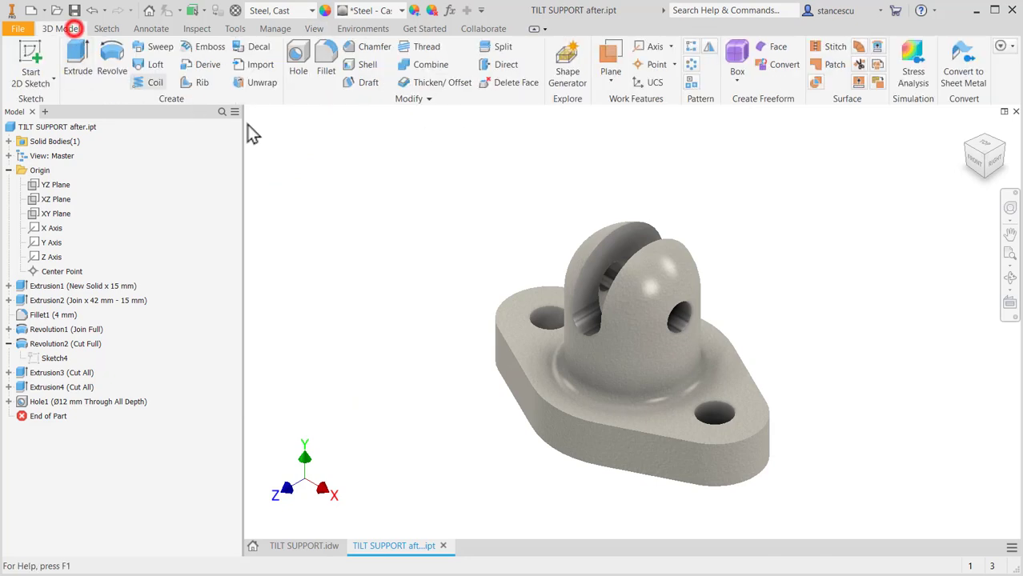
Step: Calculate the part's mass, area and volume in the physical iProperties, review them, and close the properties
{"action": "right_click", "coordinate": [13, 132]}
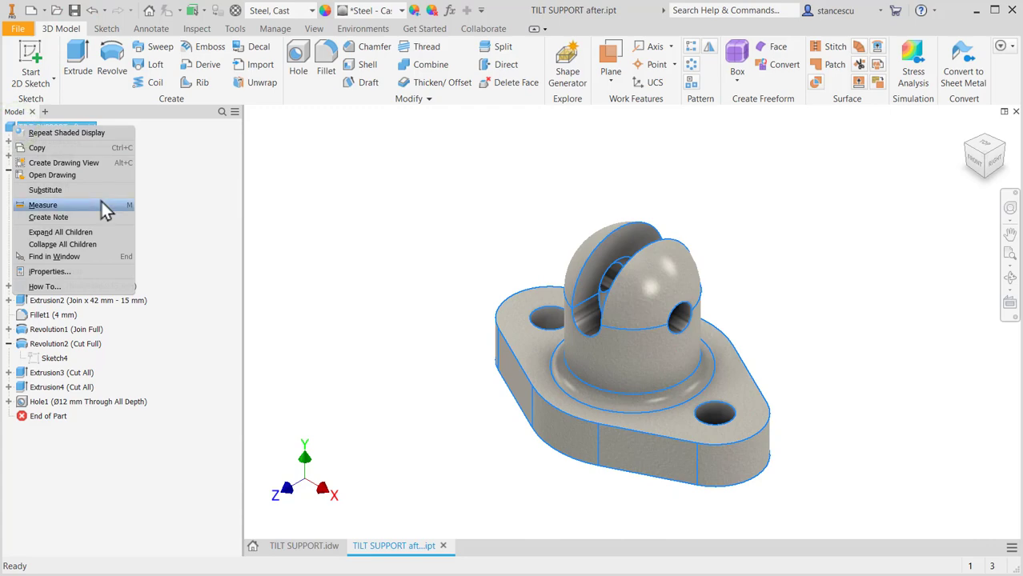
{"action": "left_click", "coordinate": [81, 271]}
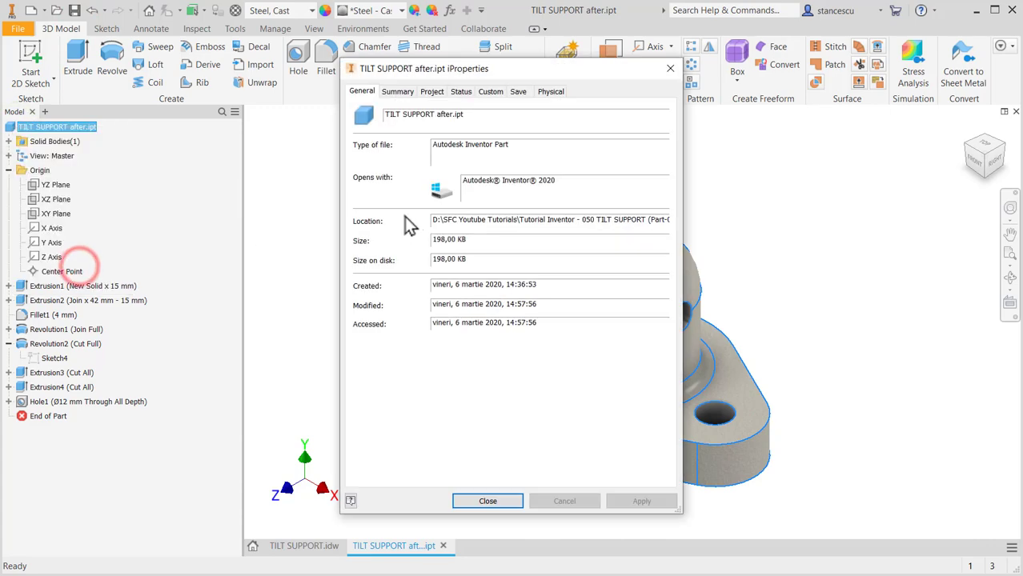
{"action": "left_click", "coordinate": [551, 92]}
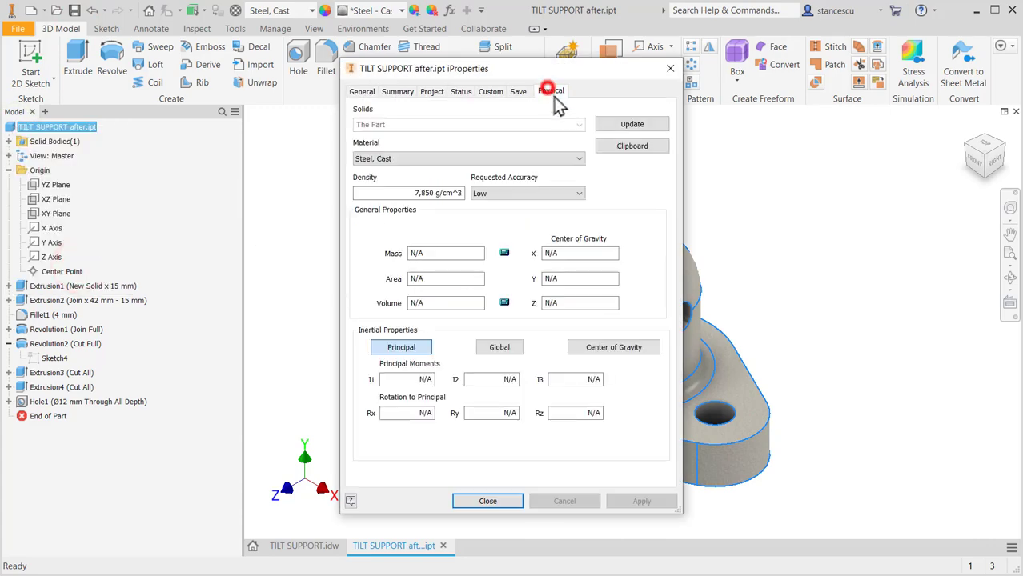
{"action": "left_click", "coordinate": [626, 124]}
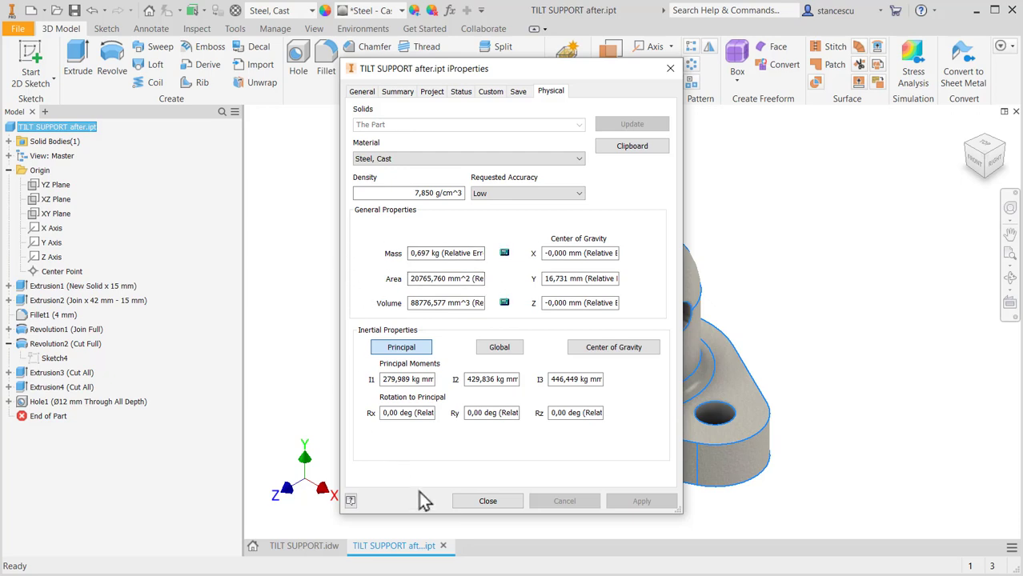
{"action": "left_click", "coordinate": [488, 502]}
{"action": "left_click", "coordinate": [830, 245]}
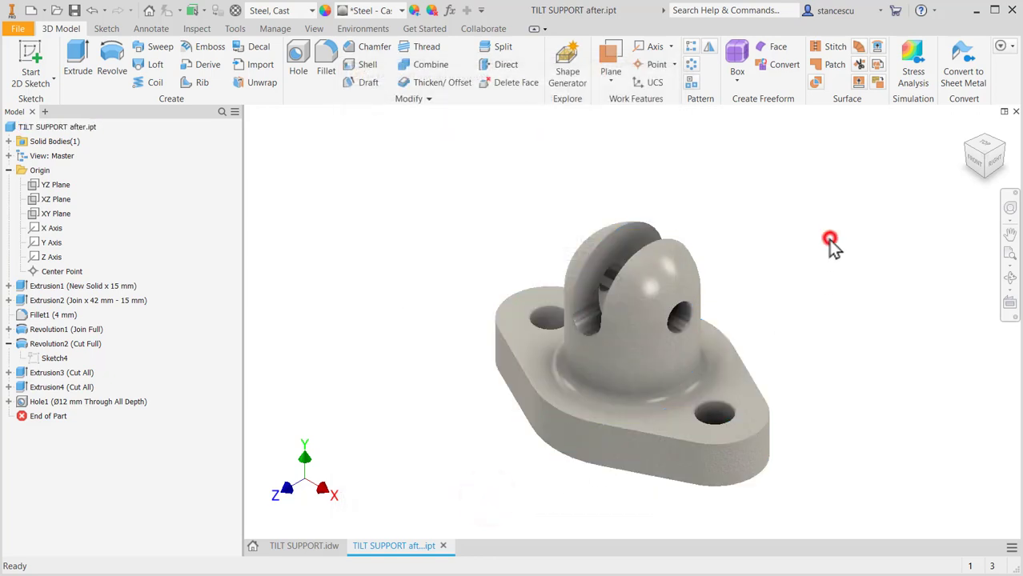